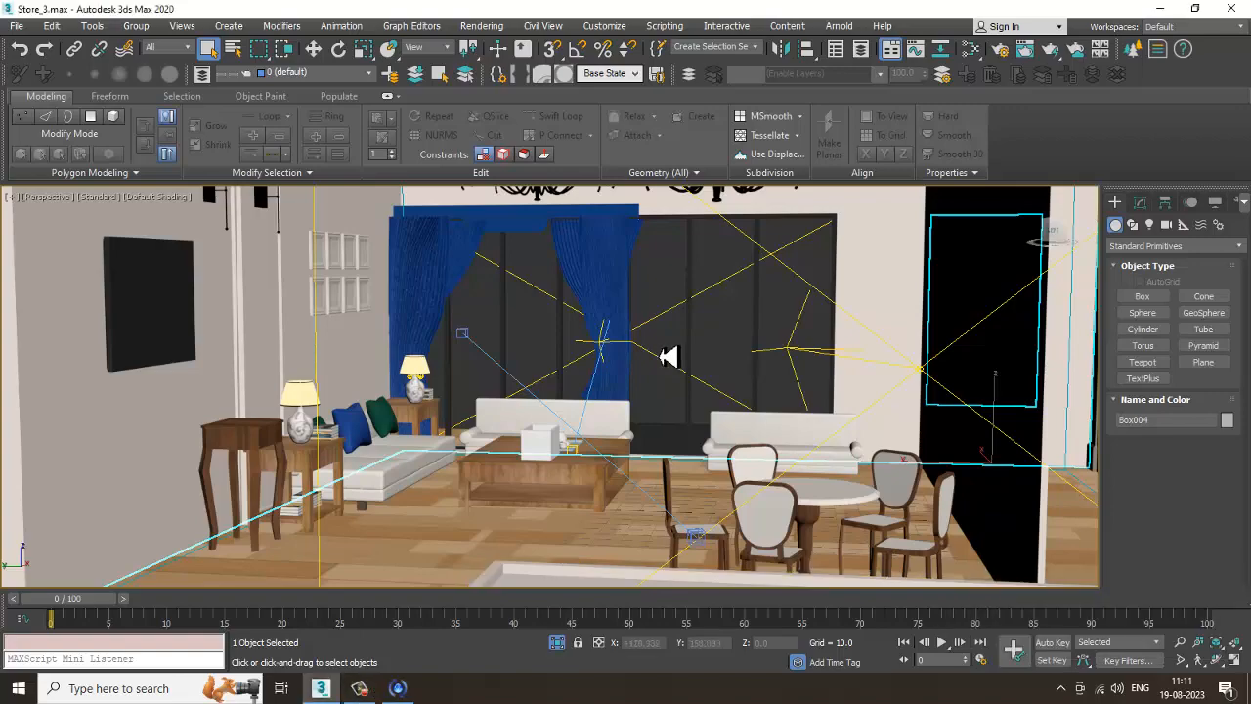
# Step: Show the VRayCam001 camera view of the living room as a single maximized viewport
pyautogui.scroll(-5, 684, 364)
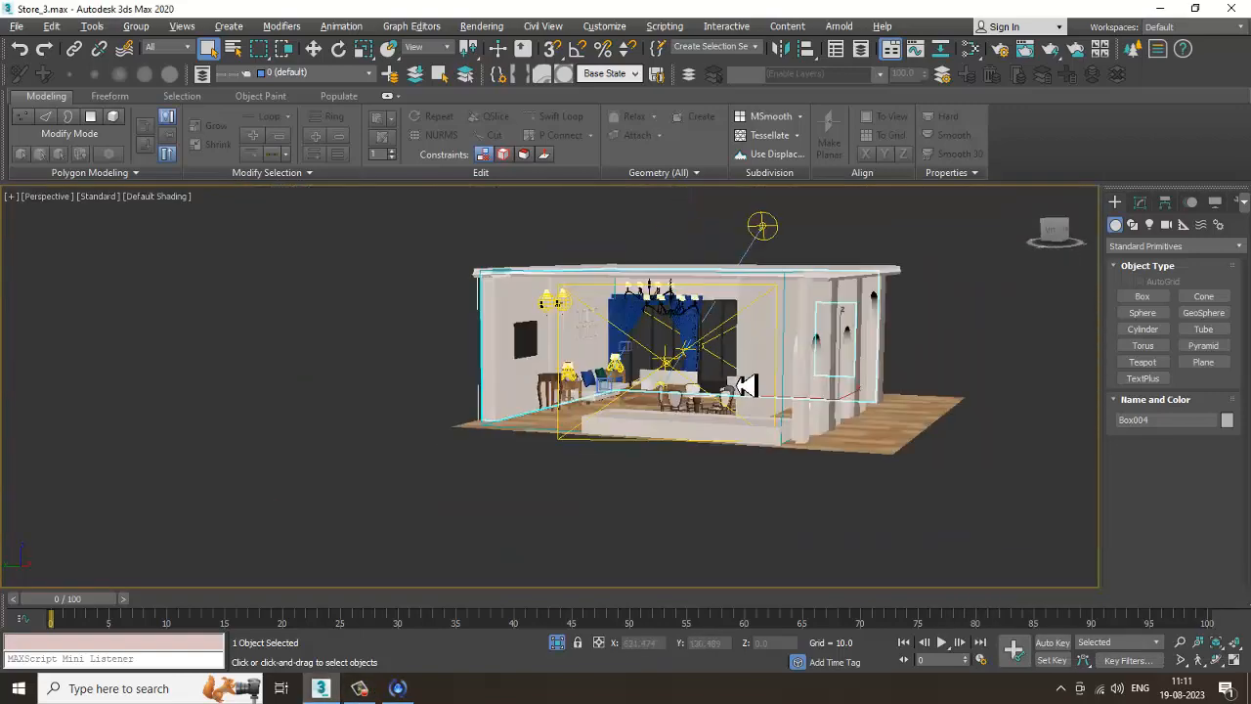
pyautogui.scroll(7, 689, 368)
pyautogui.scroll(-5, 728, 384)
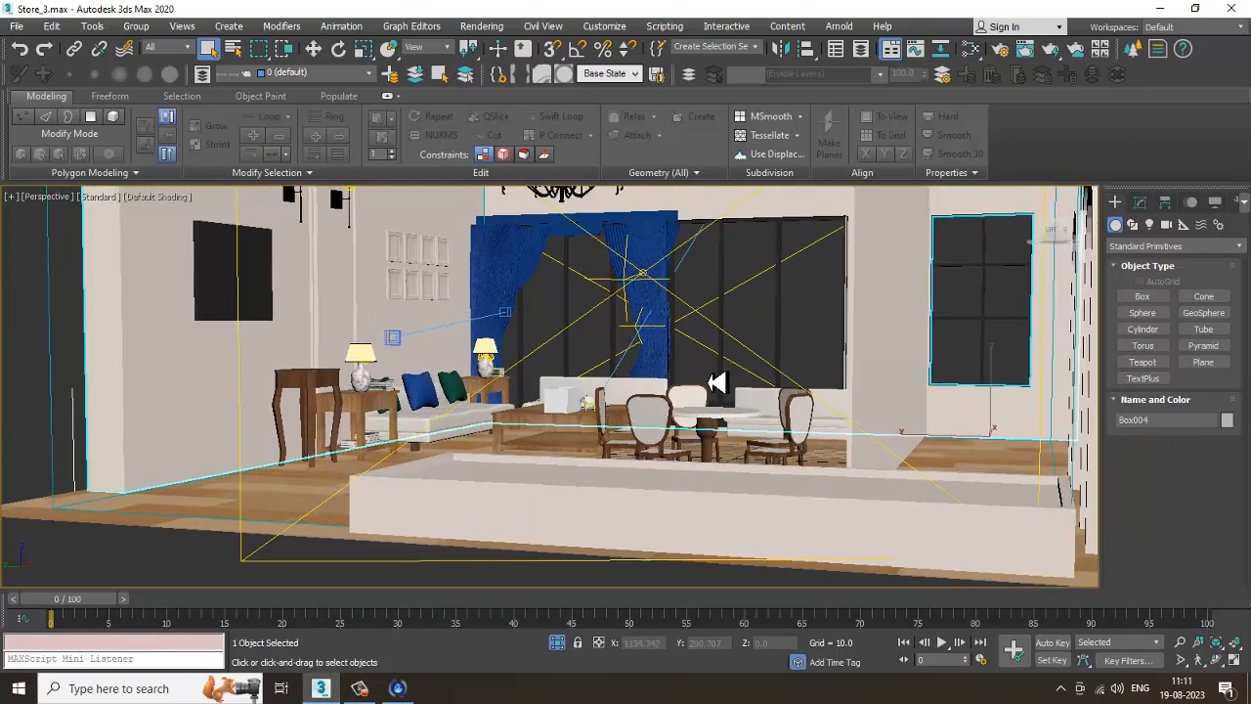
pyautogui.hotkey('alt', 'w')
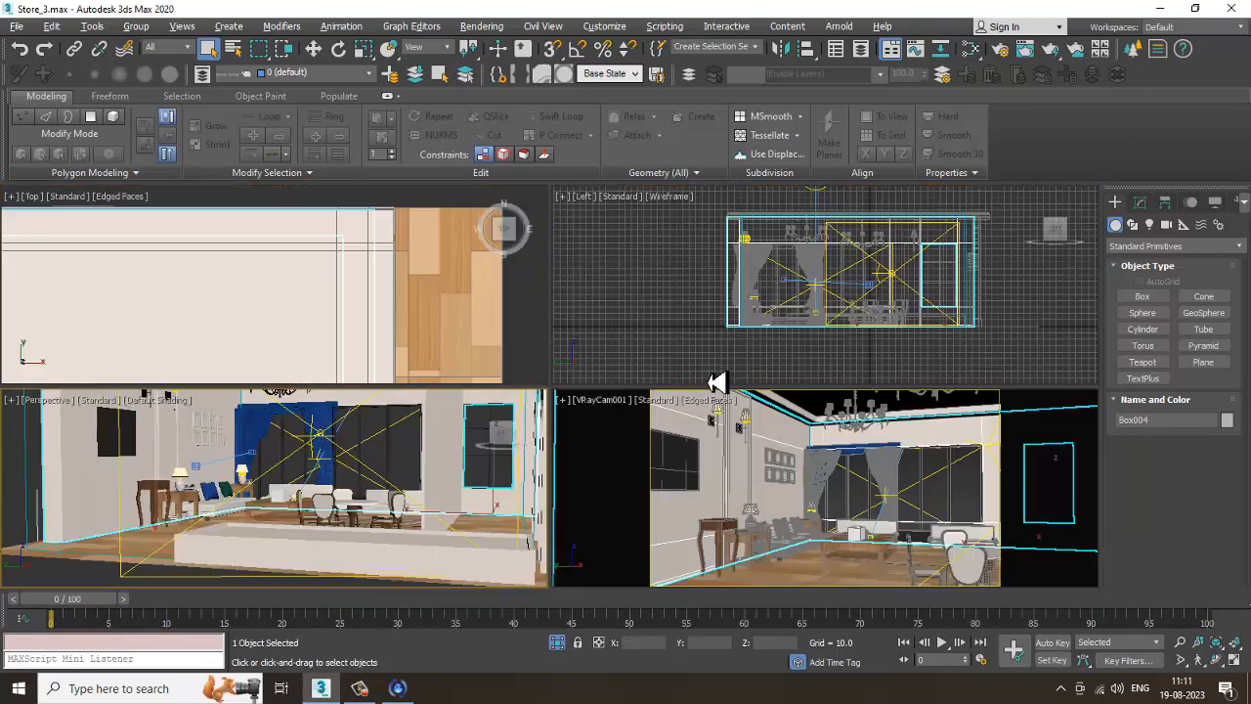
pyautogui.click(840, 483)
pyautogui.hotkey('alt', 'w')
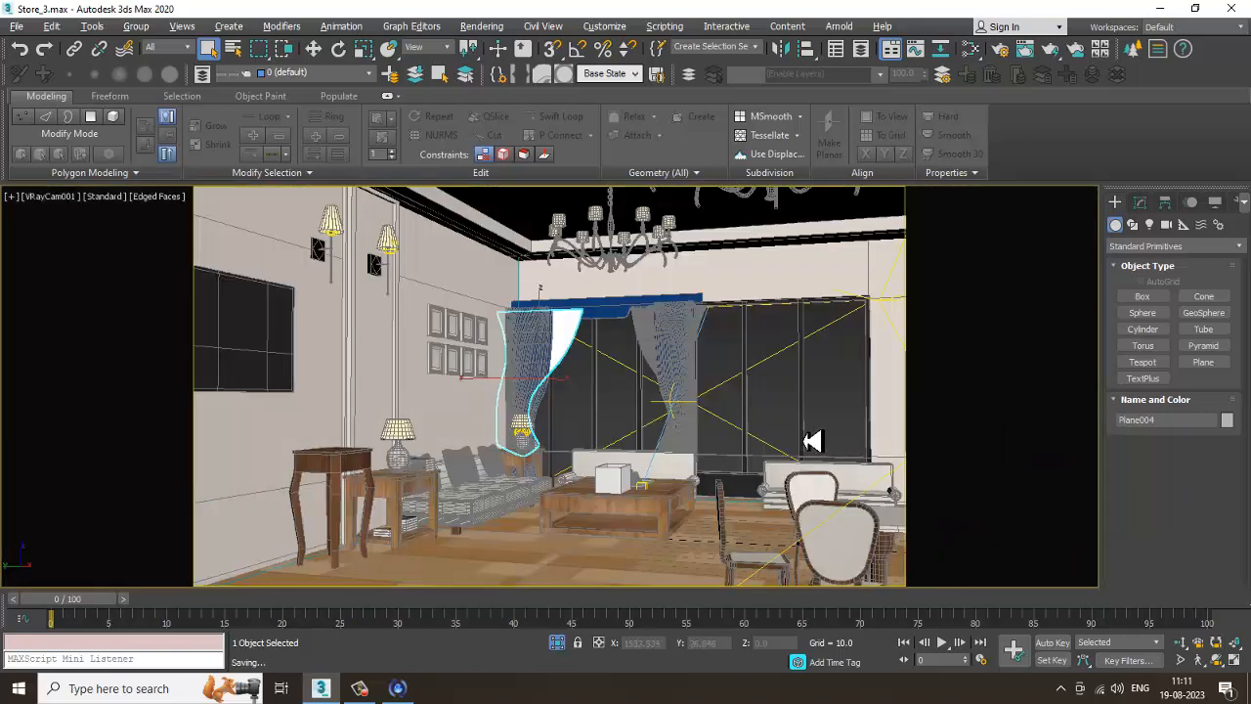
# Step: Run a test render of the VRayCam001 view, then stop it and close the frame buffer
pyautogui.click(493, 27)
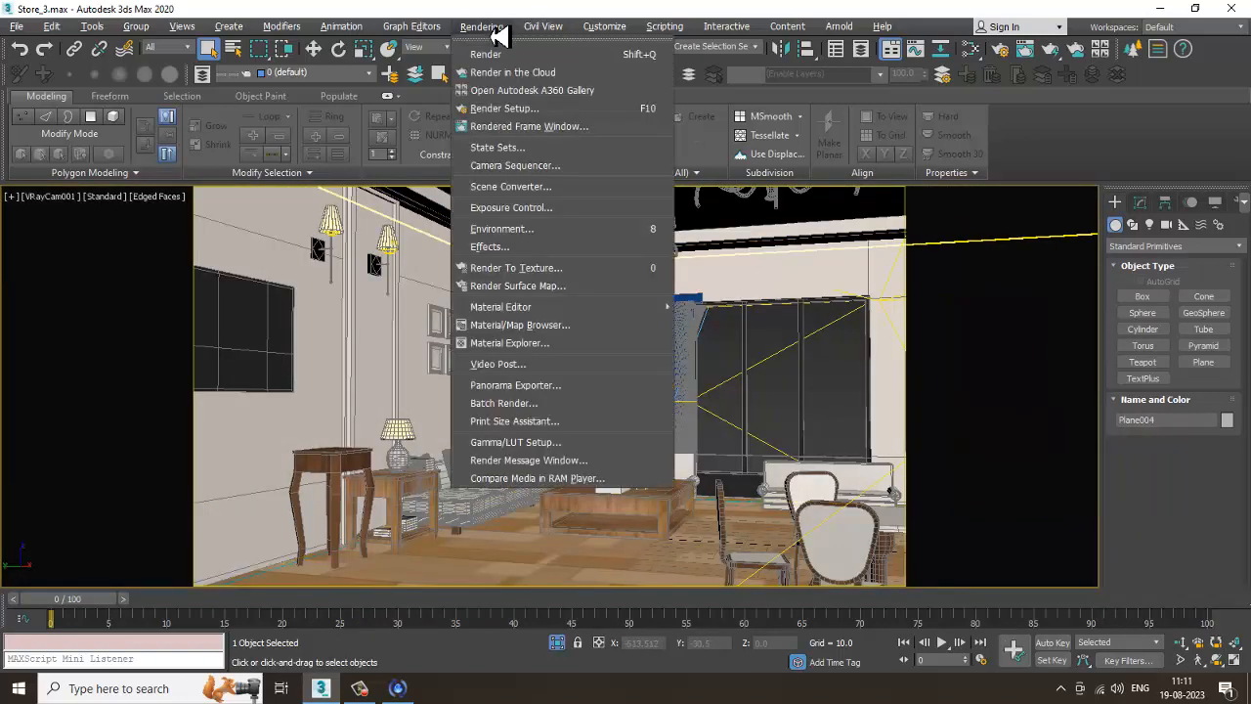
pyautogui.click(529, 55)
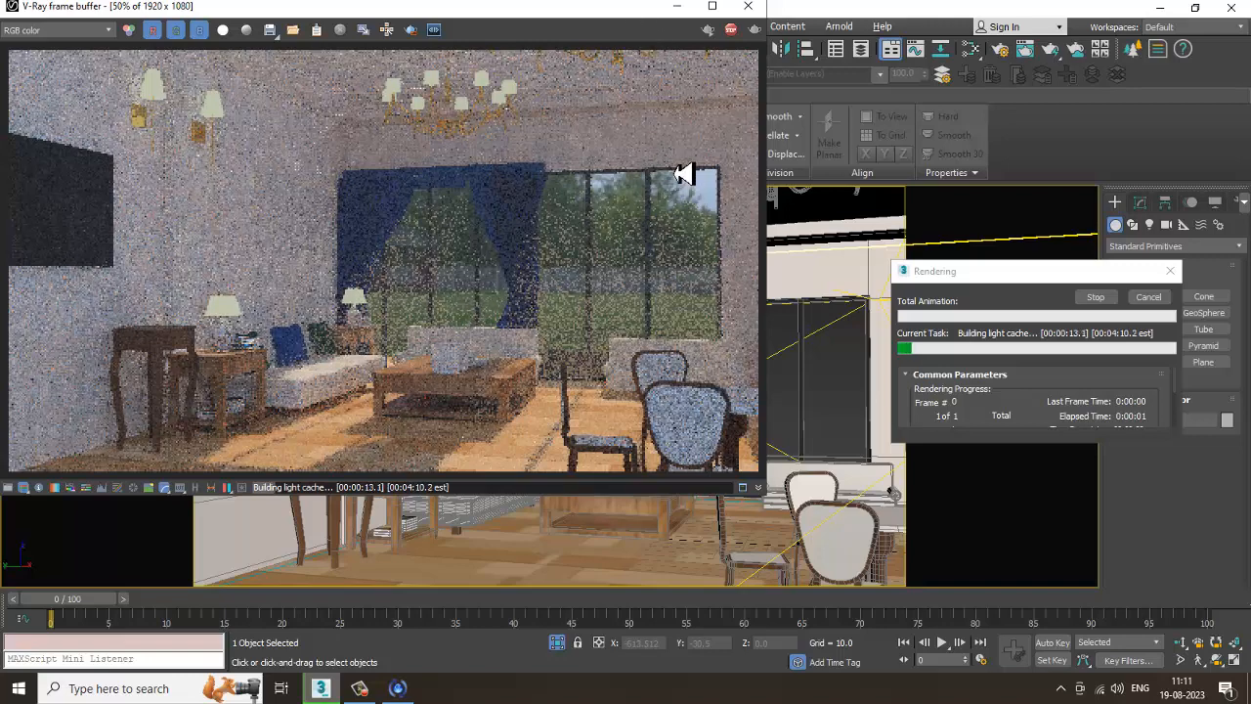
pyautogui.press('Escape')
pyautogui.click(747, 6)
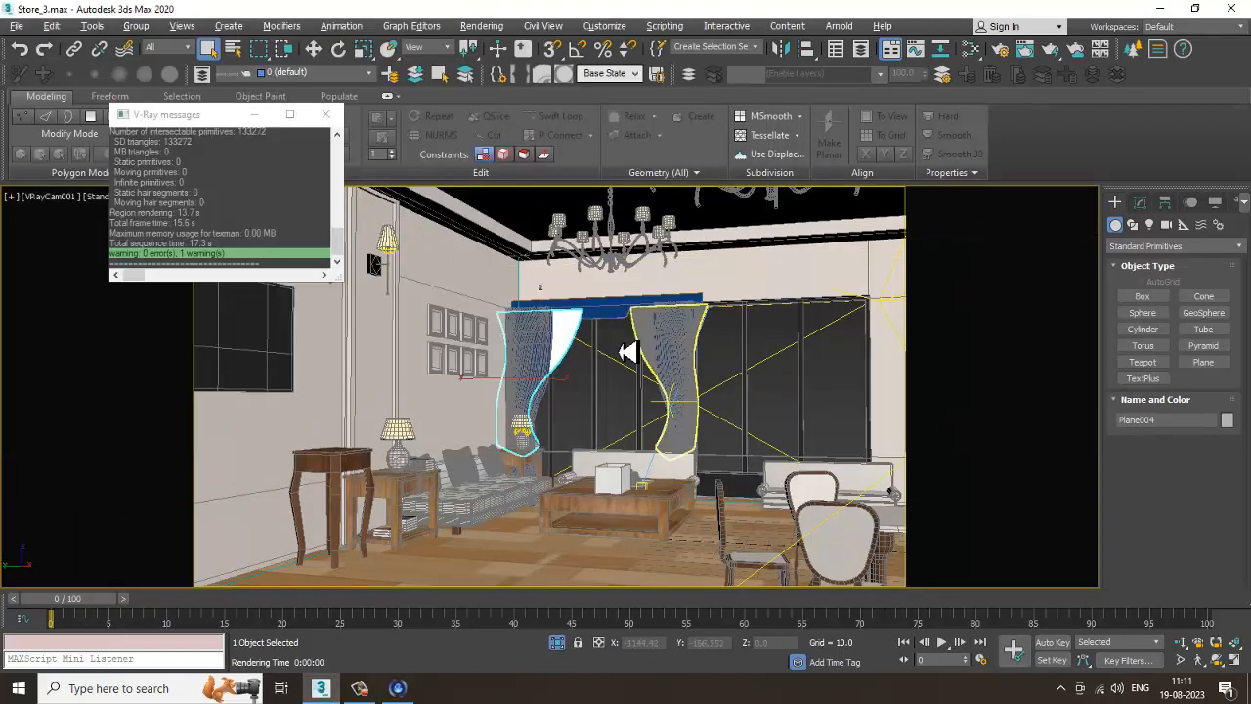
# Step: Select the room shell and open the Material Editor in compact mode
pyautogui.click(602, 358)
pyautogui.click(602, 358)
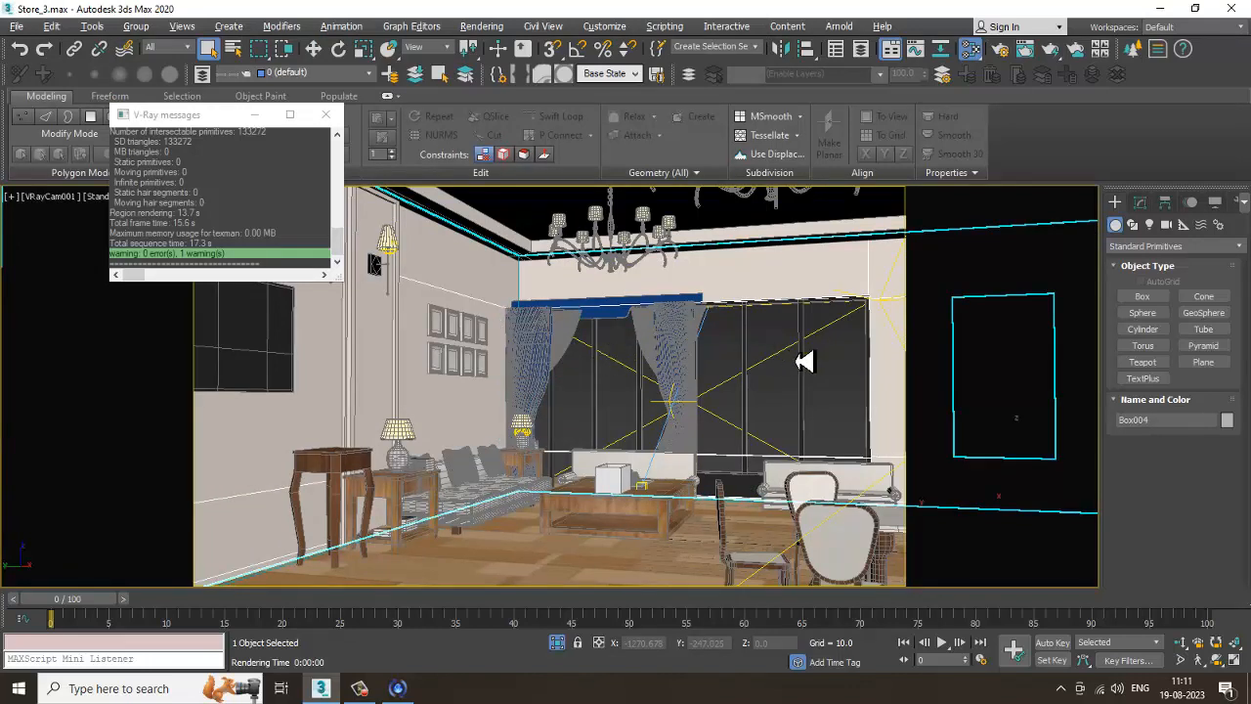
pyautogui.press('m')
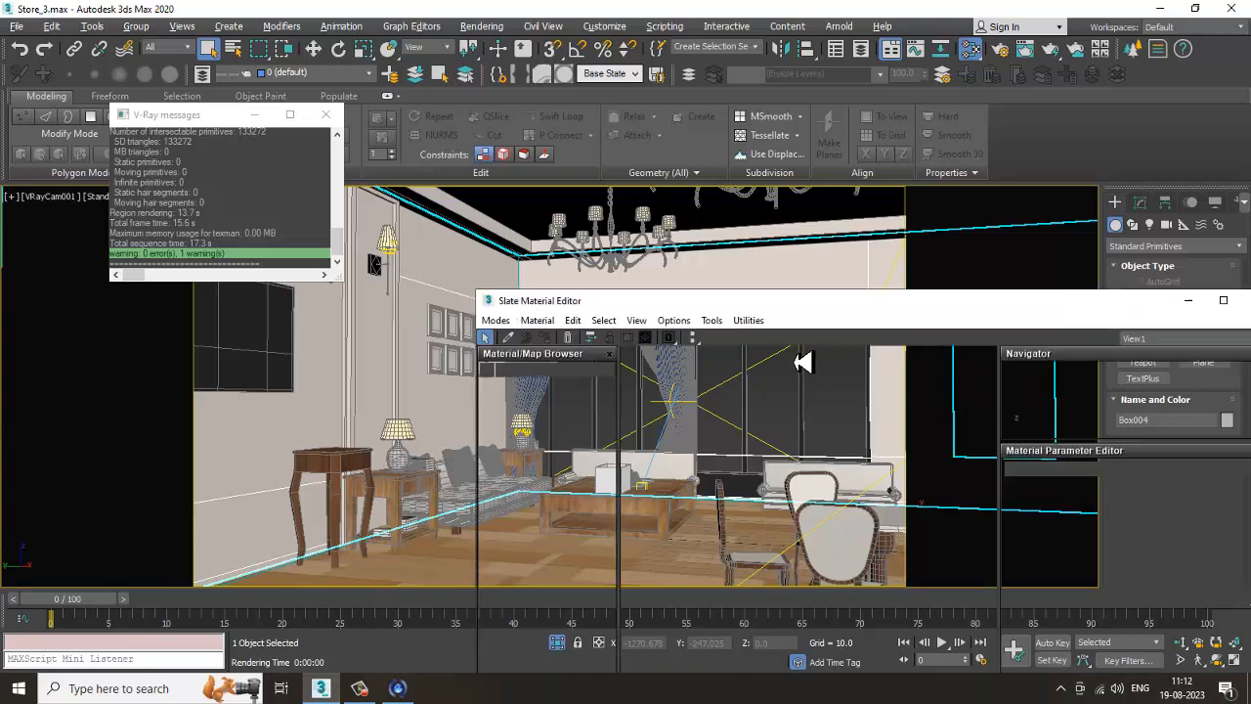
pyautogui.click(495, 321)
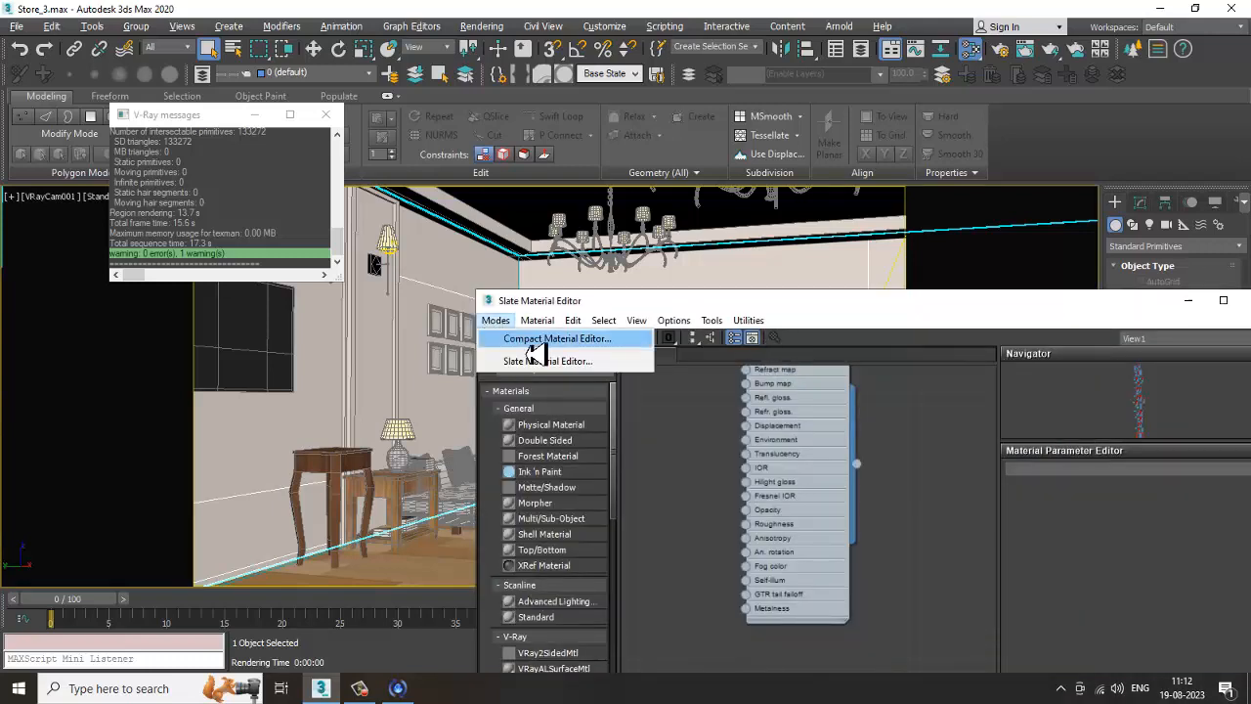
pyautogui.click(533, 340)
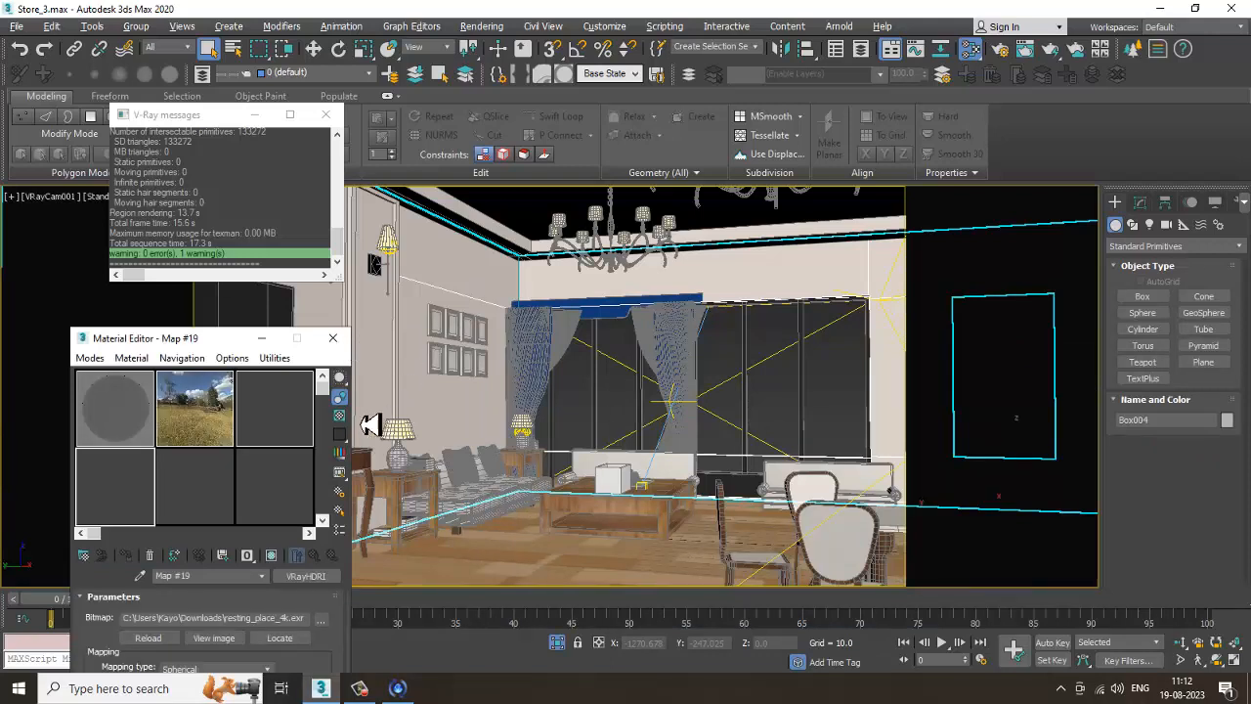
# Step: Compare the HDRI maps in the sample slots and select the belfast_farmhouse VRayHDRI, Map #8
pyautogui.click(185, 423)
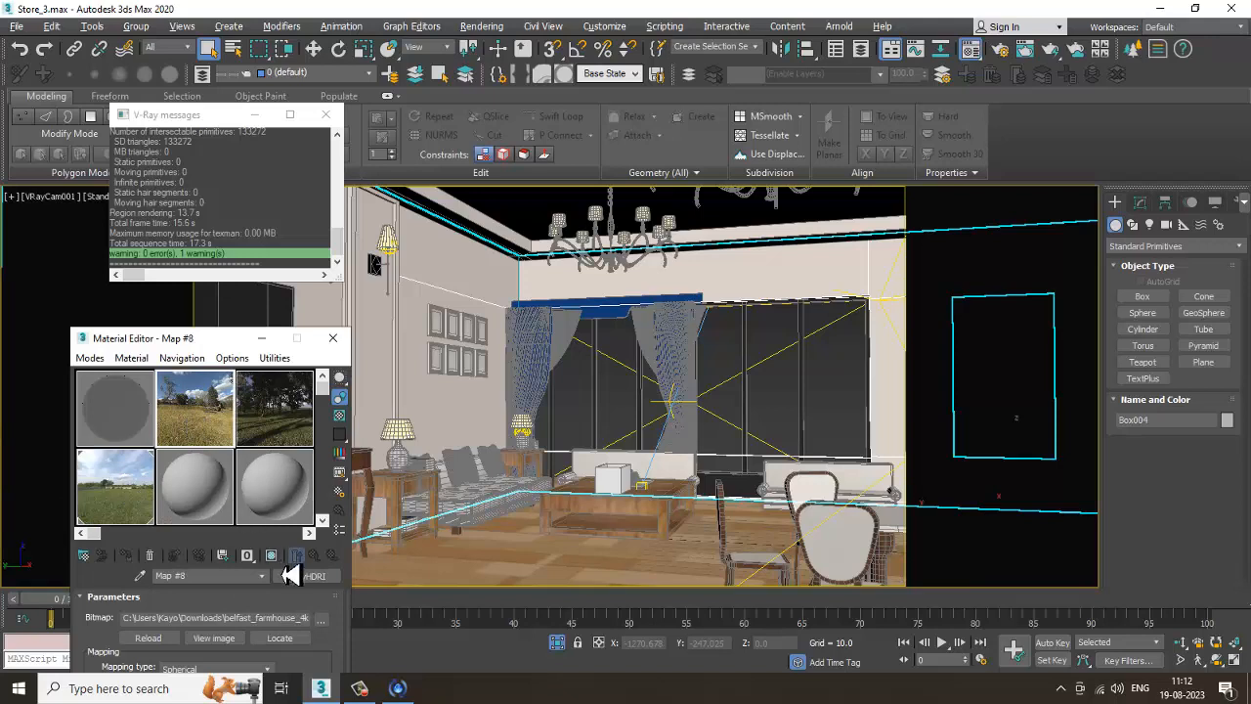
pyautogui.click(143, 510)
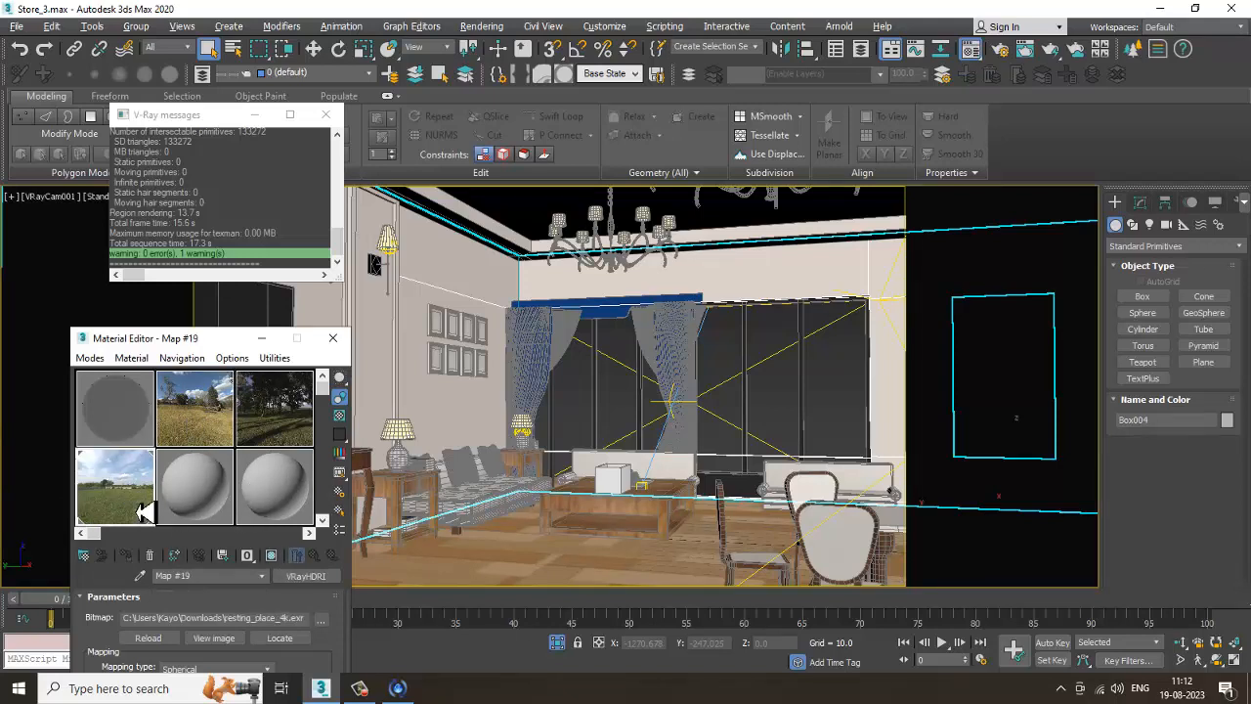
pyautogui.click(205, 426)
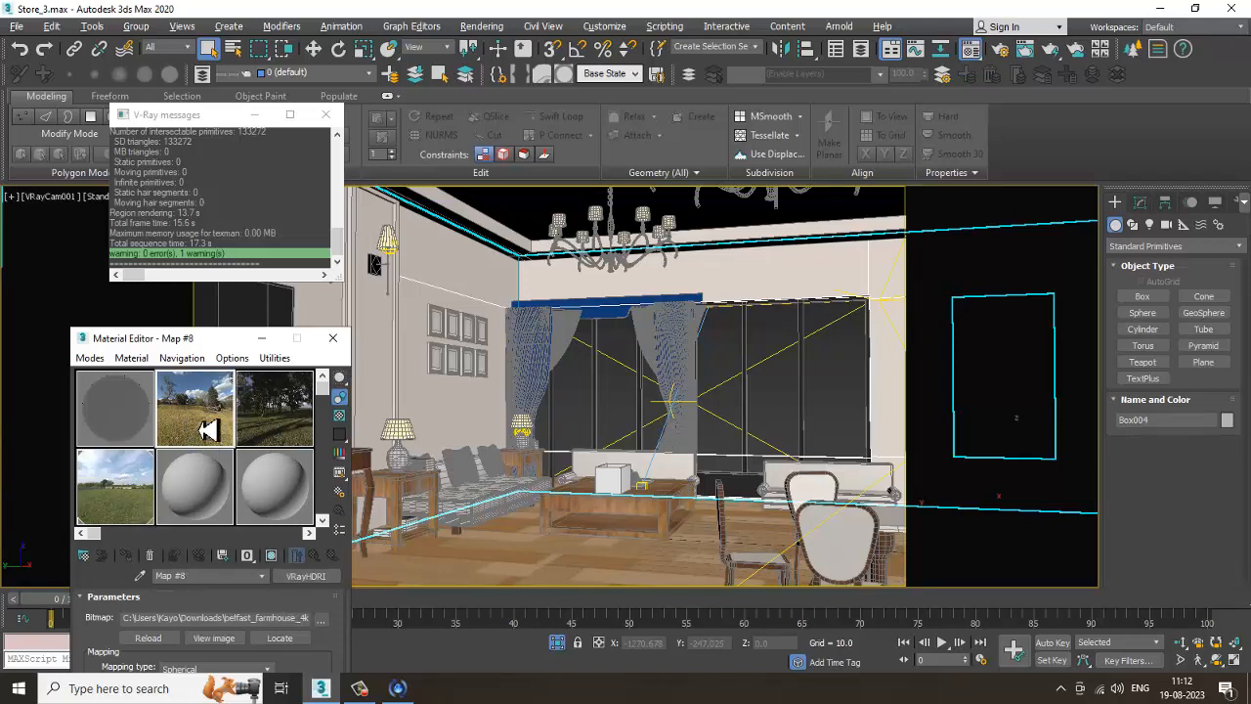
# Step: Clear the scene's environment background map and assign the belfast_farmhouse VRayHDRI (Map #8) in its place as an instance
pyautogui.click(481, 26)
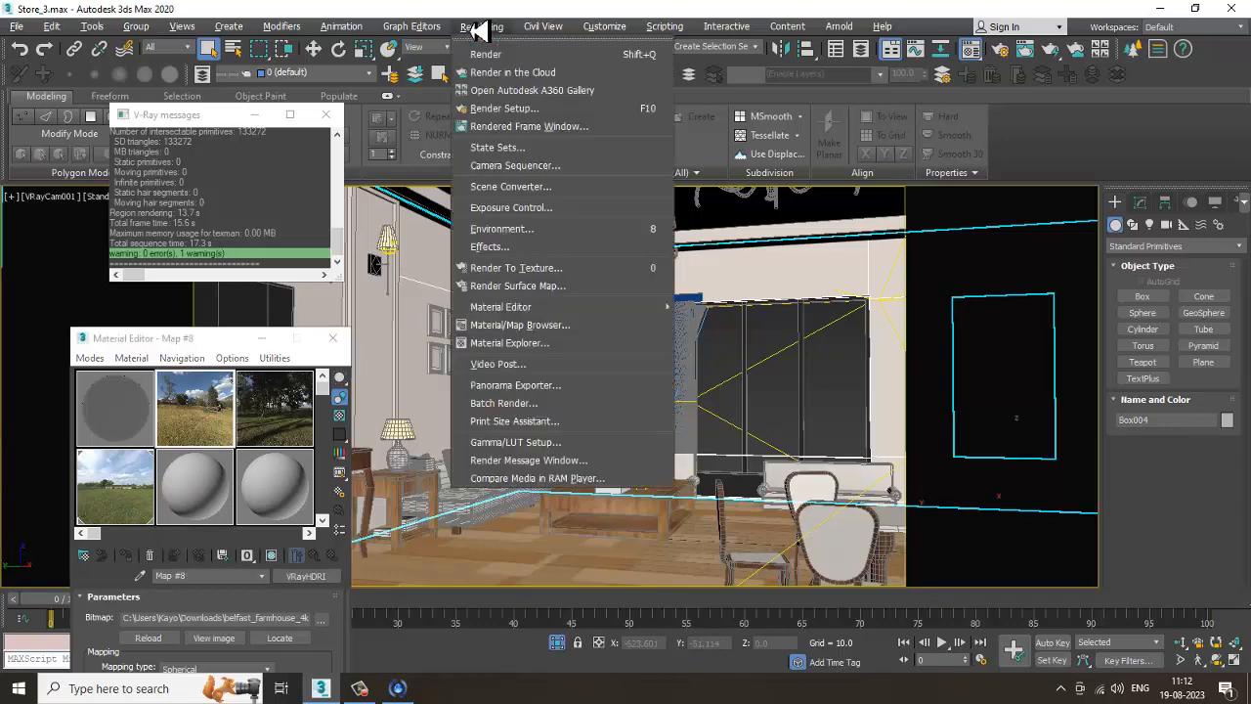
pyautogui.click(564, 229)
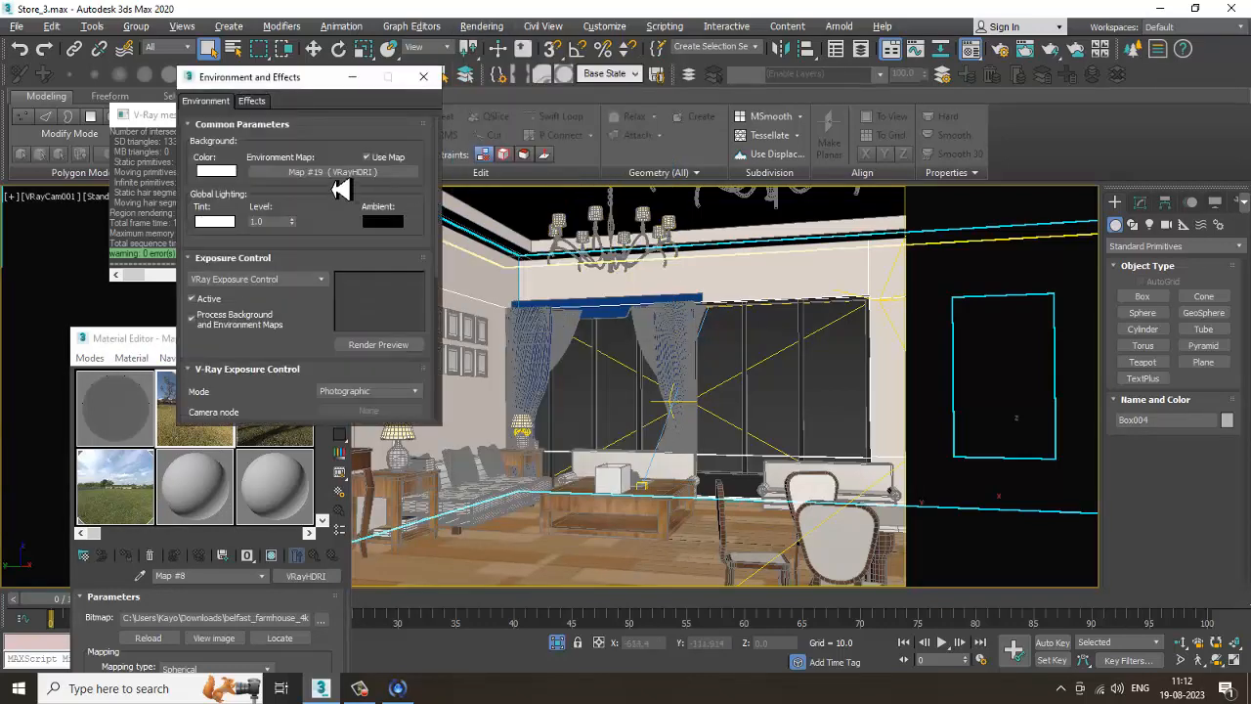
pyautogui.rightClick(391, 174)
pyautogui.click(393, 228)
pyautogui.click(223, 446)
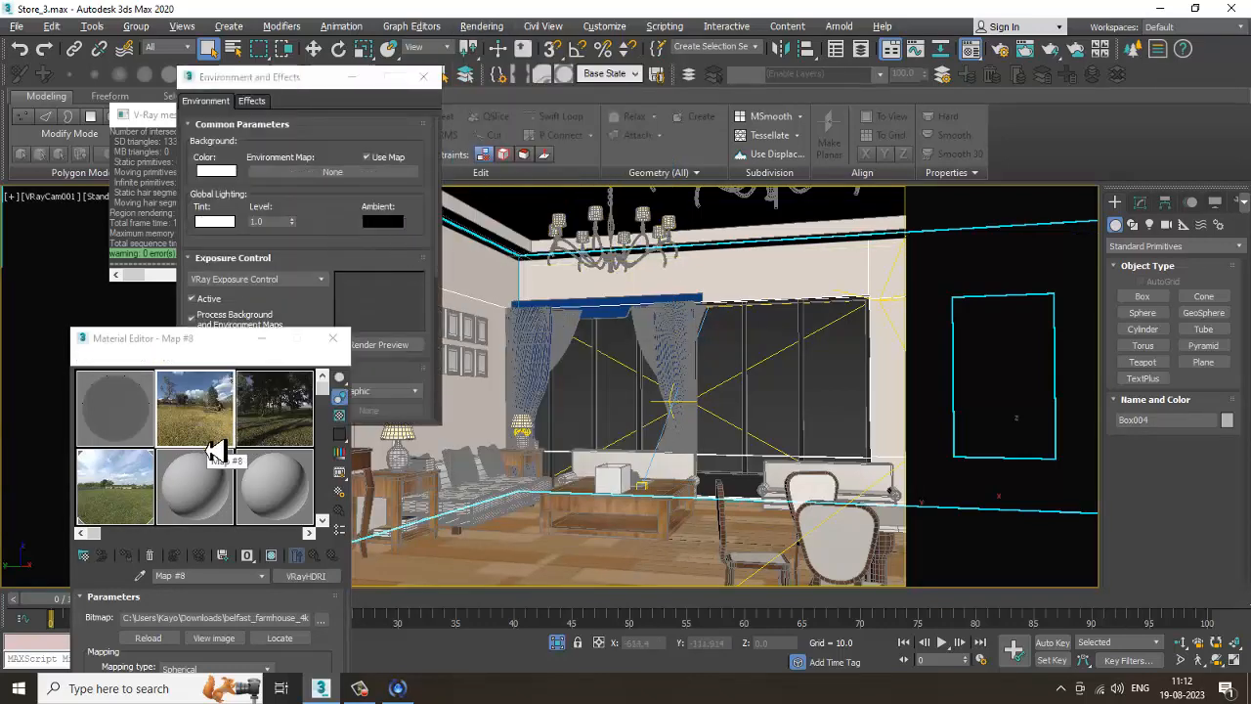
pyautogui.moveTo(352, 179); pyautogui.dragTo(352, 179)
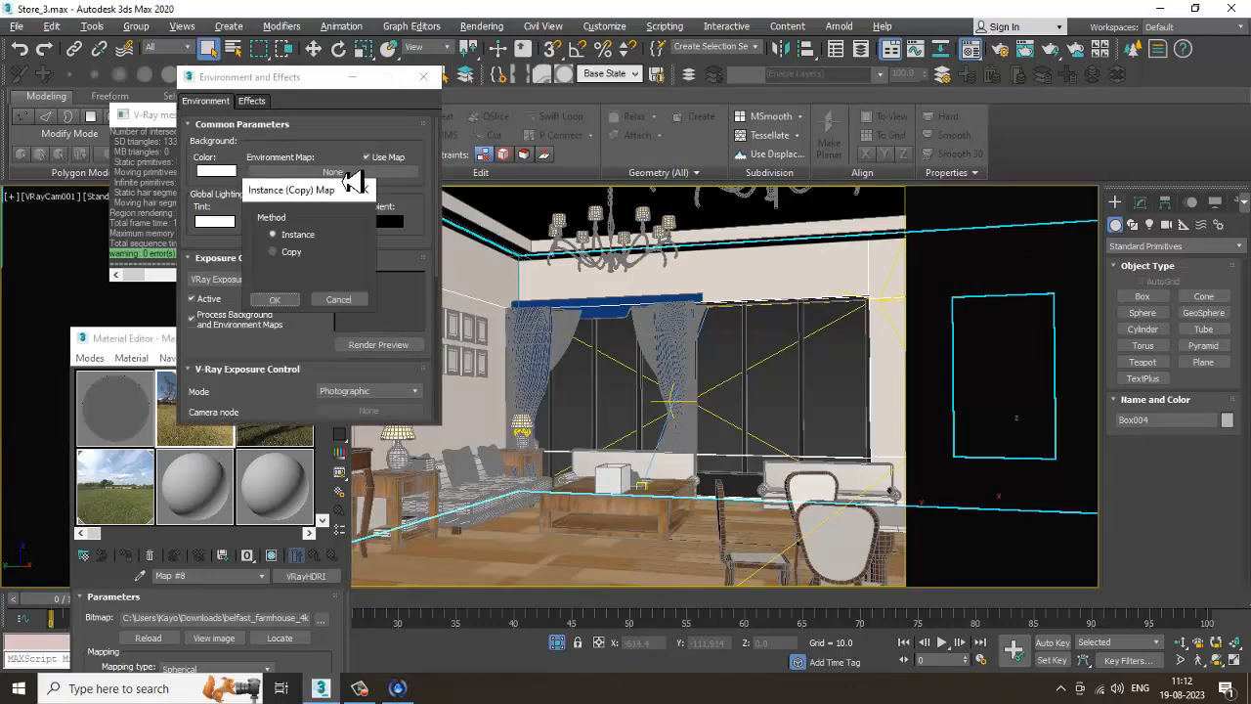
pyautogui.click(280, 301)
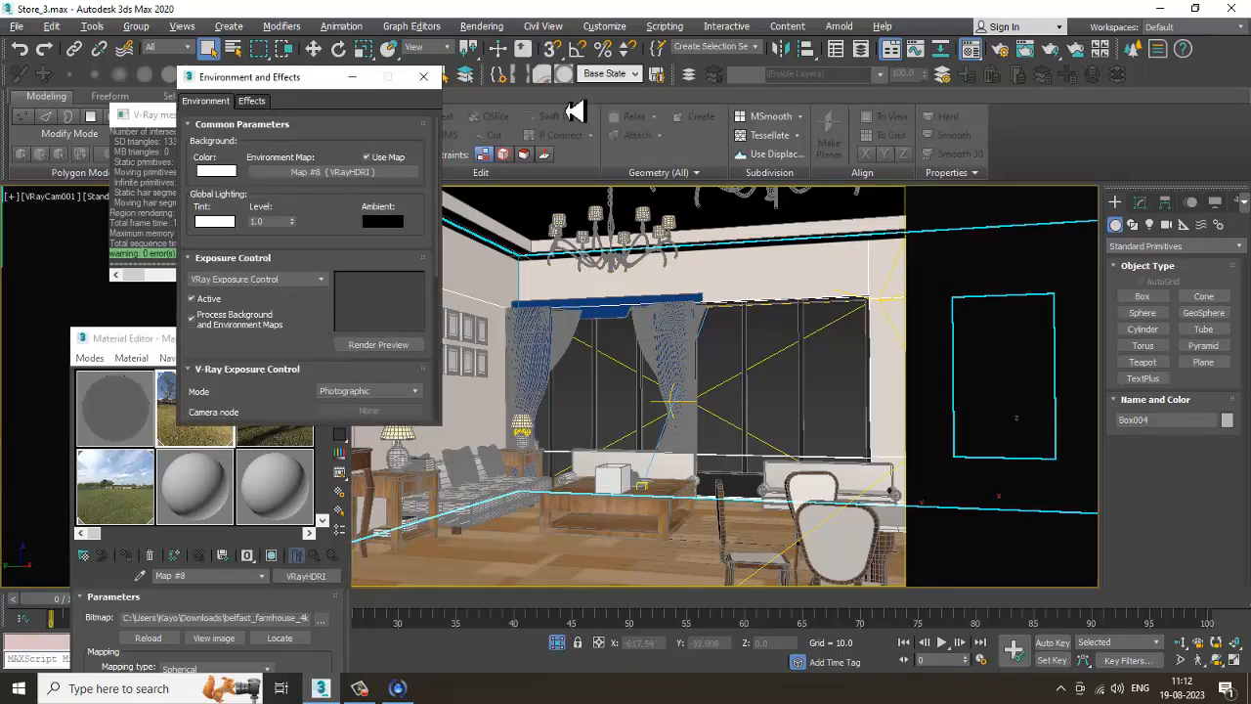
# Step: Test-render the camera view with the new background, then close the frame buffer and the environment settings
pyautogui.click(481, 26)
pyautogui.click(493, 43)
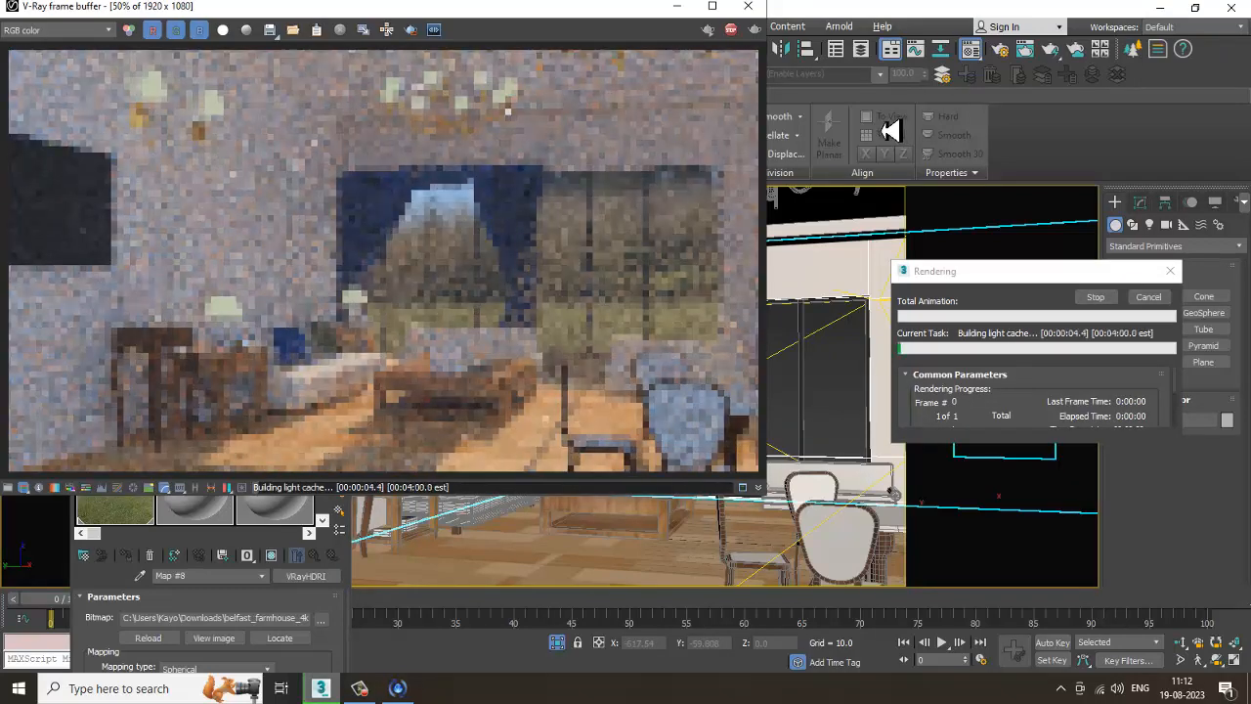
pyautogui.click(750, 7)
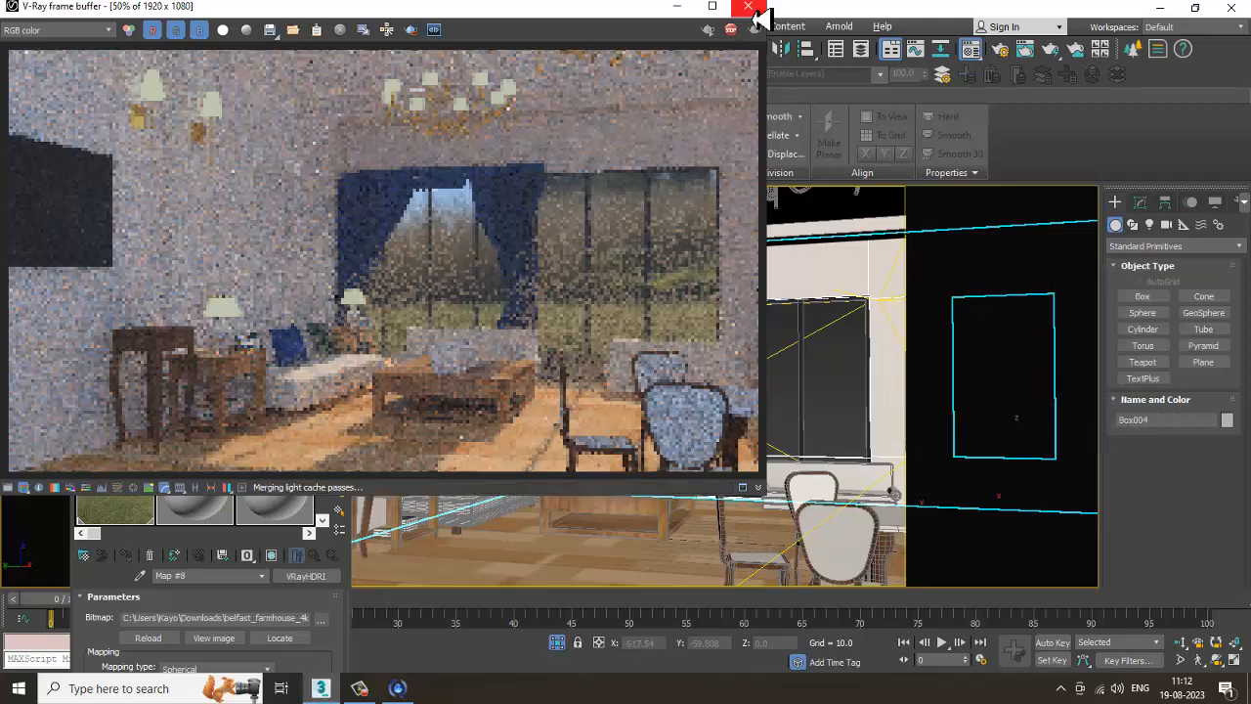
pyautogui.click(423, 77)
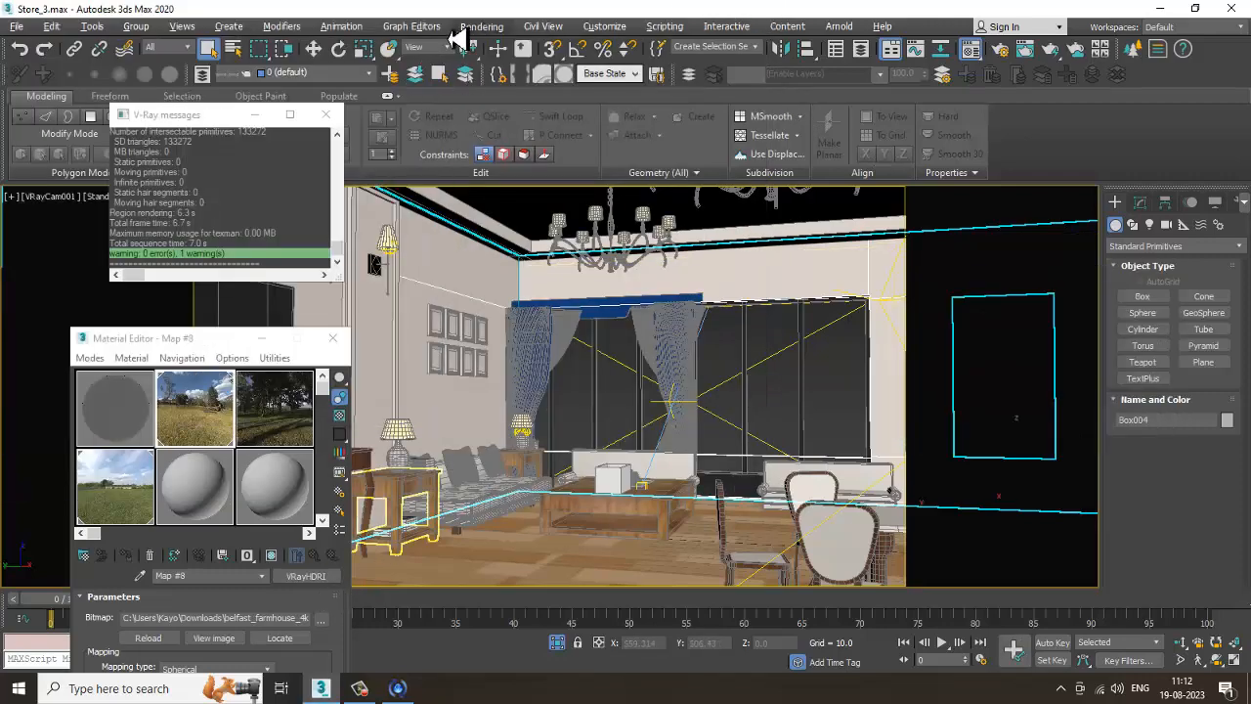
# Step: Open Render Setup and expand the V-Ray Environment settings
pyautogui.click(481, 26)
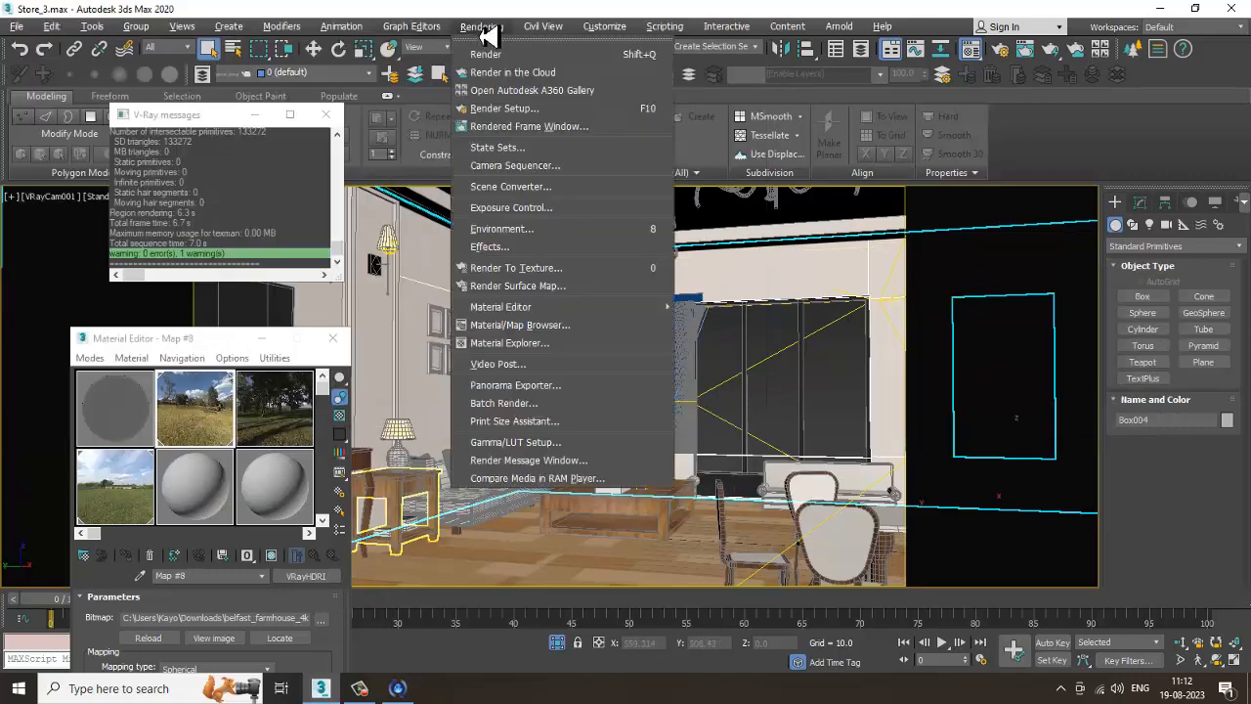
pyautogui.click(549, 122)
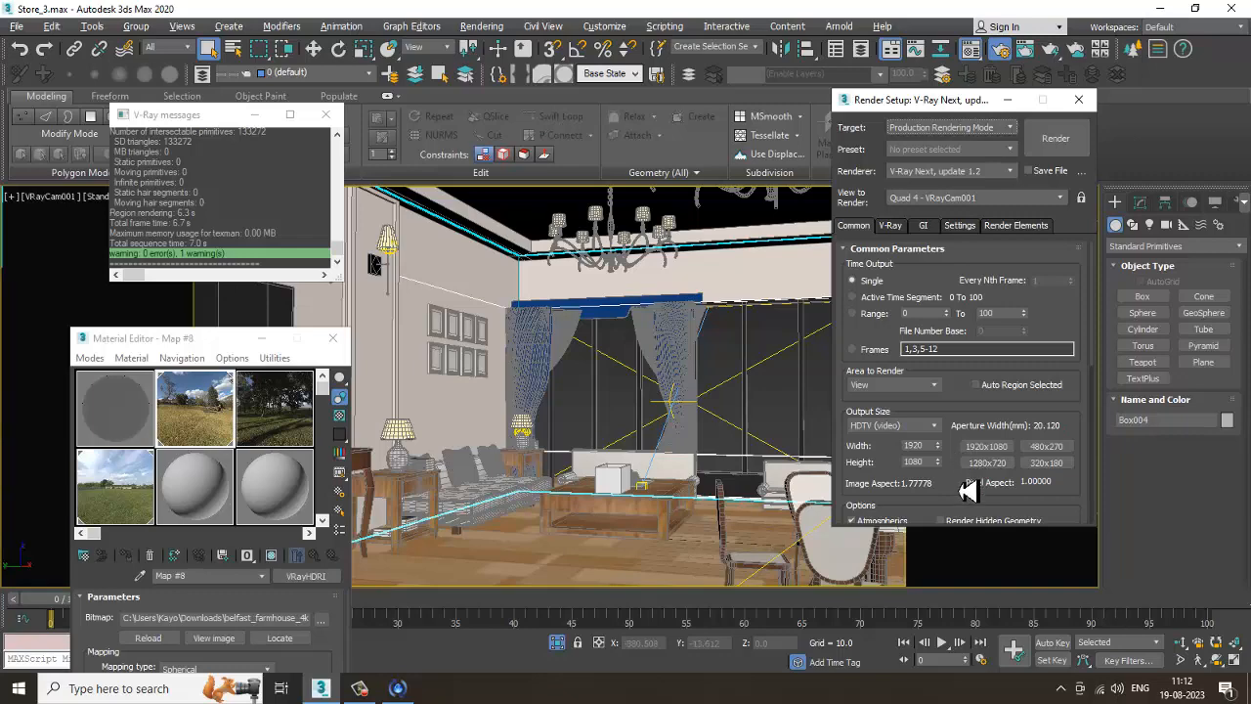
pyautogui.moveTo(967, 490); pyautogui.dragTo(977, 103)
pyautogui.moveTo(973, 448); pyautogui.dragTo(963, 480)
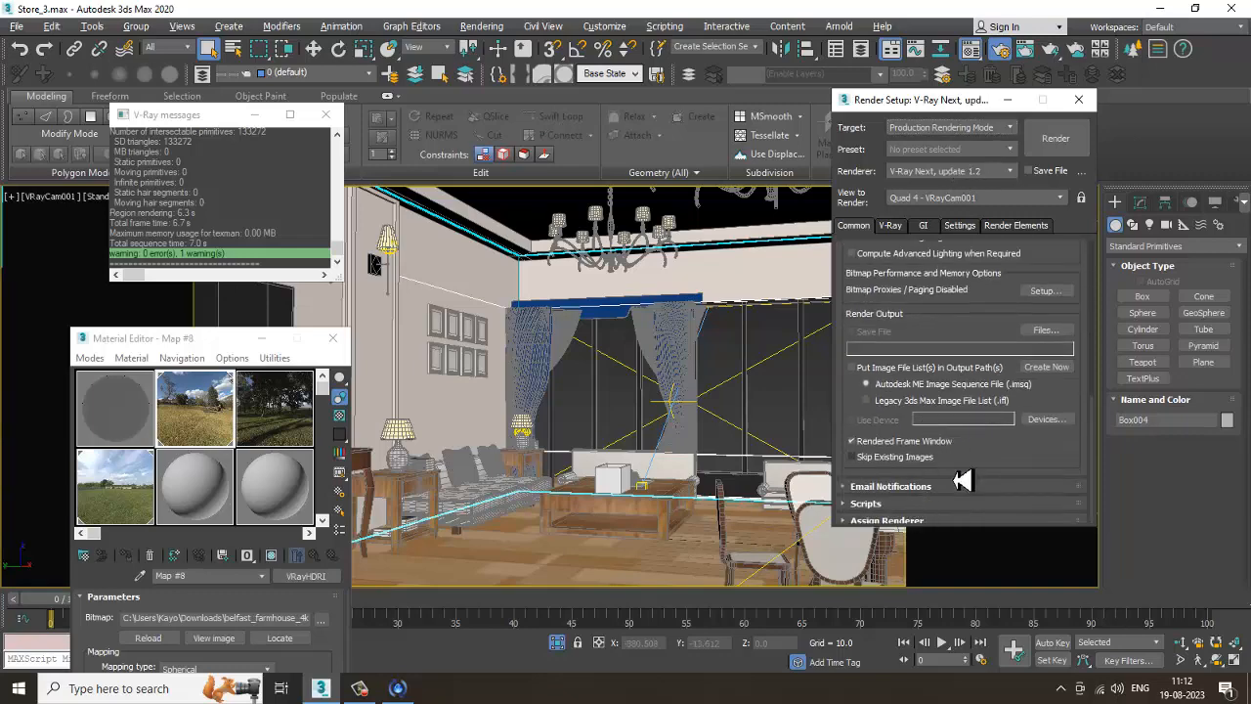
pyautogui.moveTo(941, 528); pyautogui.dragTo(878, 287)
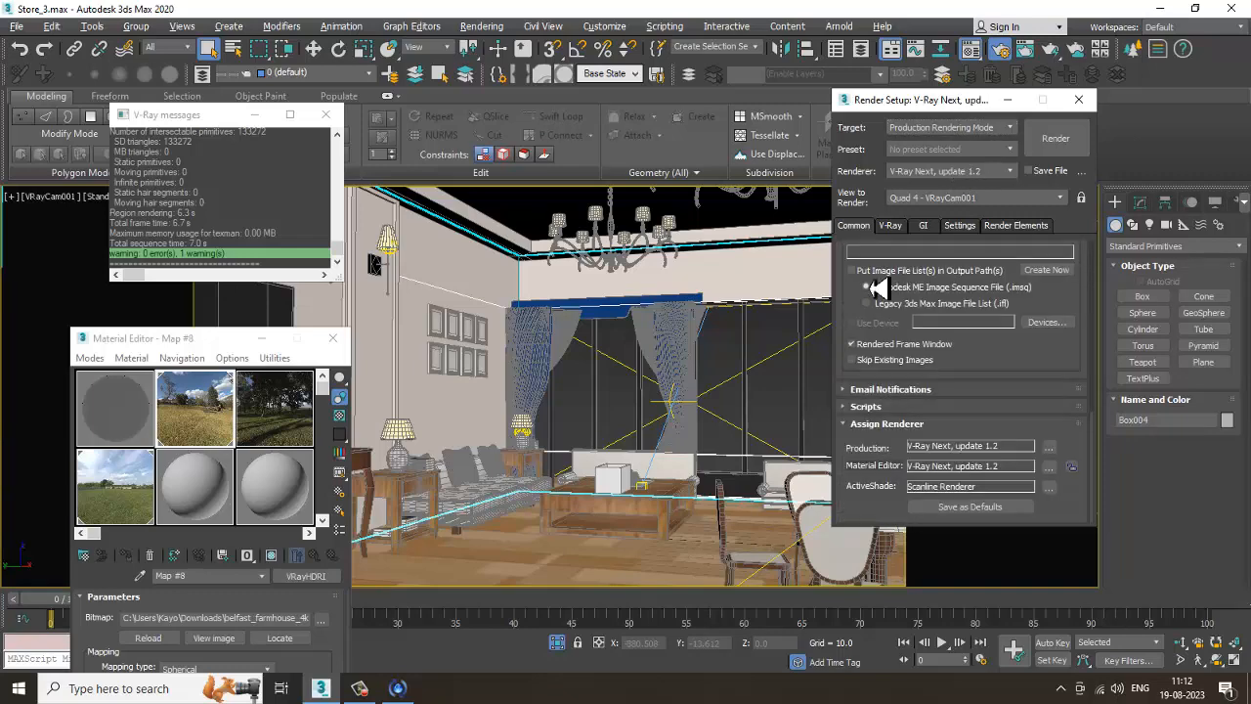
pyautogui.scroll(5, 877, 287)
pyautogui.click(892, 225)
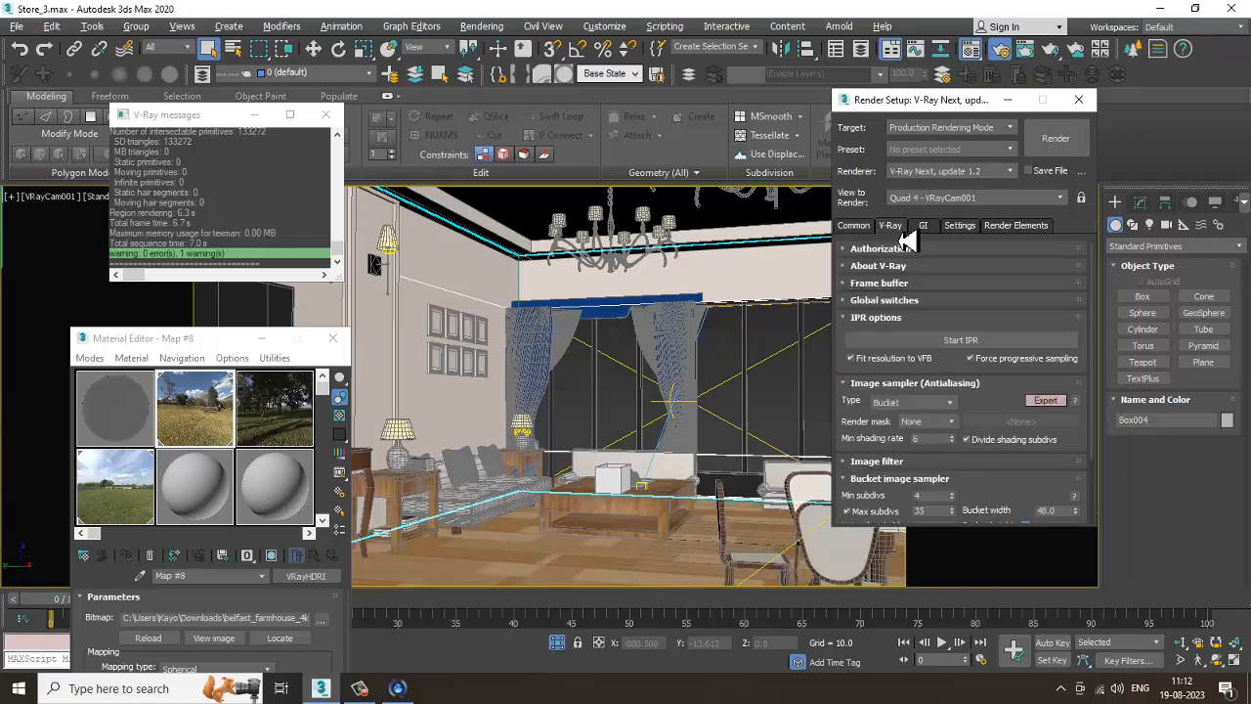
pyautogui.moveTo(895, 473); pyautogui.dragTo(873, 191)
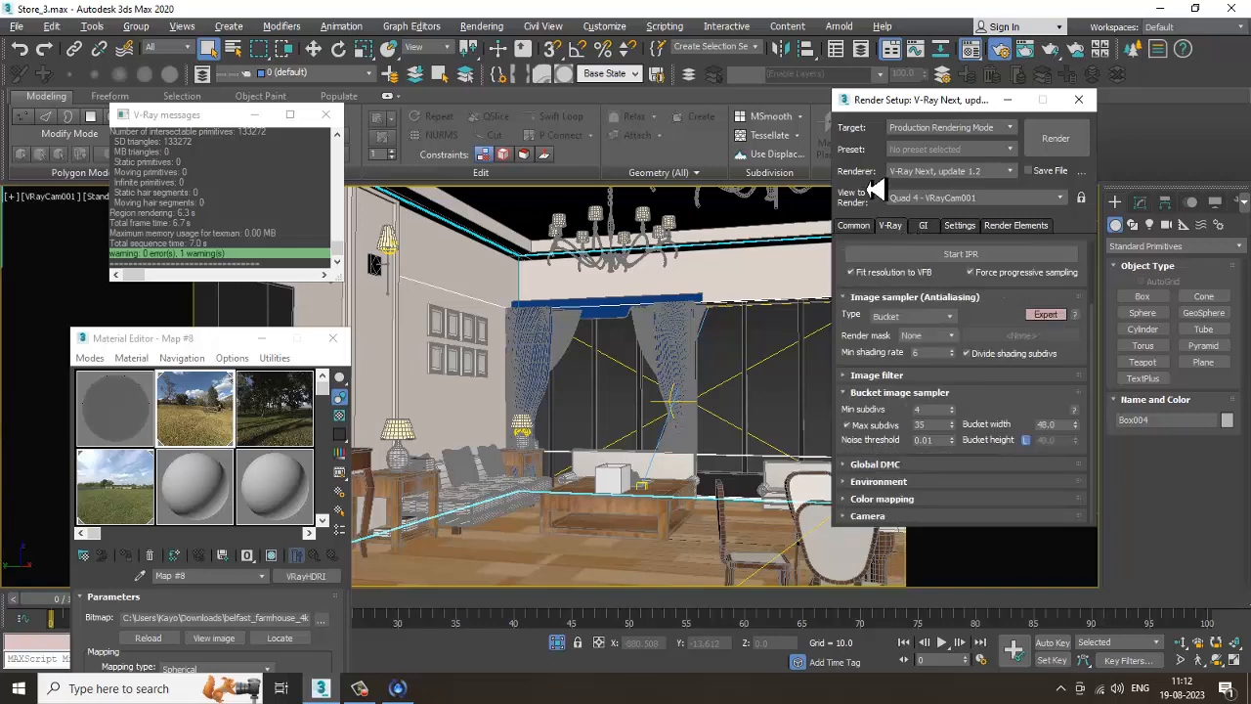
pyautogui.click(907, 482)
# Step: Clear the GI environment map and assign the belfast_farmhouse VRayHDRI (Map #8) to it as an instance
pyautogui.rightClick(1018, 340)
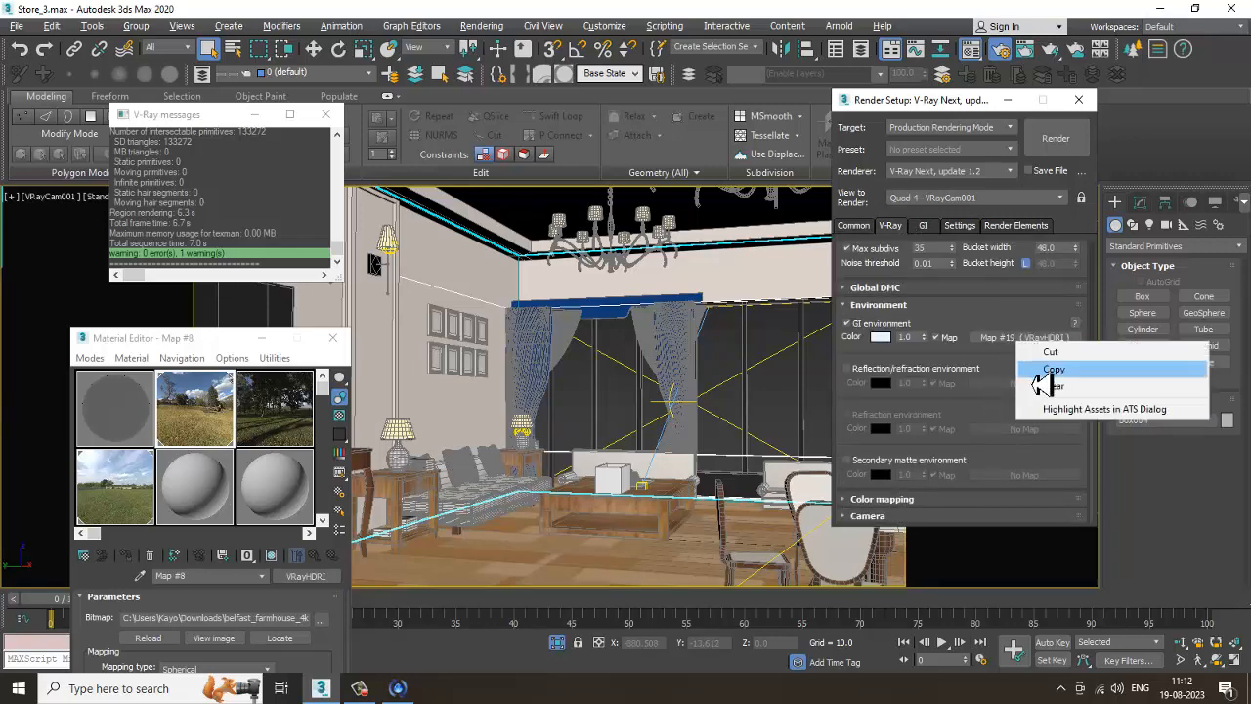
pyautogui.click(1043, 386)
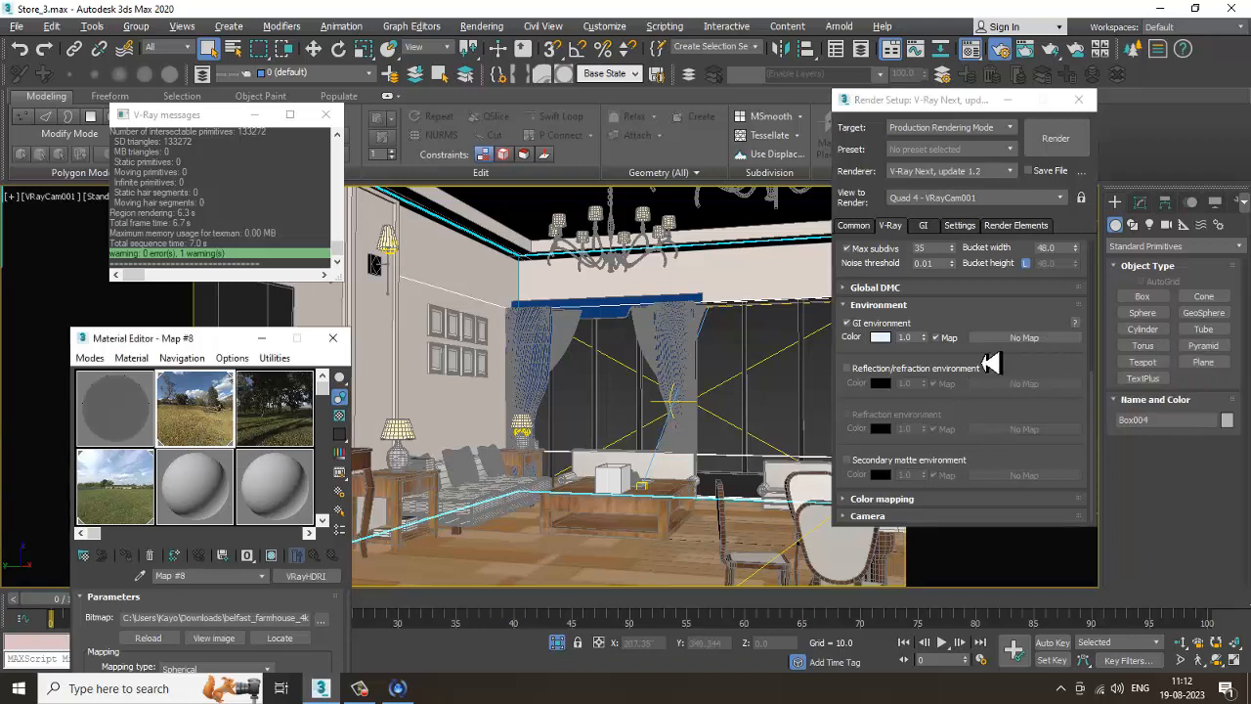
pyautogui.moveTo(1019, 344); pyautogui.dragTo(1019, 344)
pyautogui.click(947, 363)
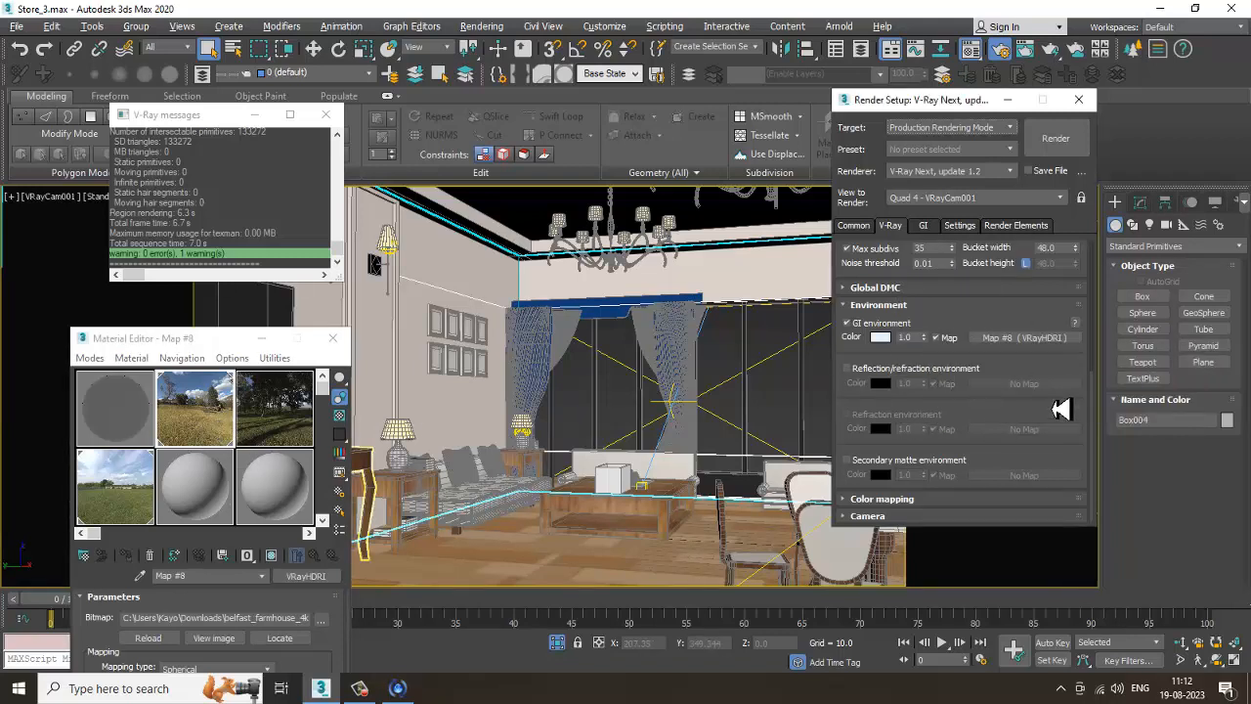
# Step: Test-render with the new GI environment map, stop it, then close the frame buffer and minimize Render Setup
pyautogui.click(1052, 142)
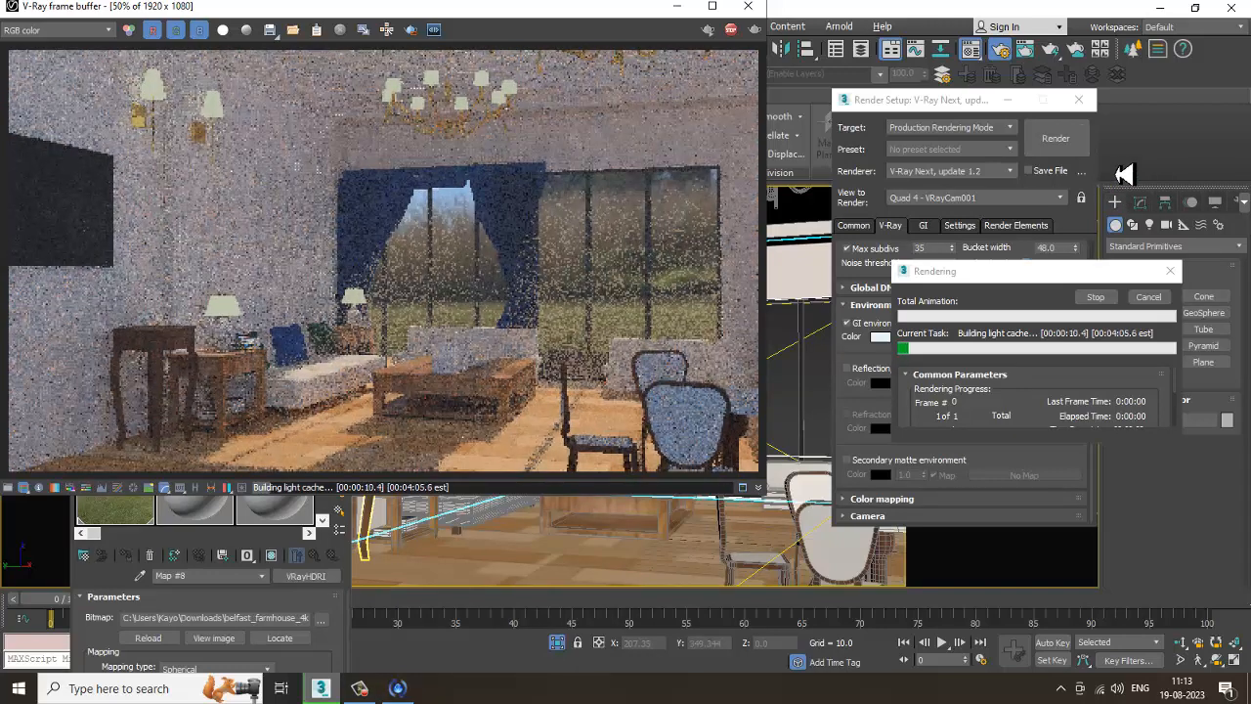
pyautogui.click(731, 30)
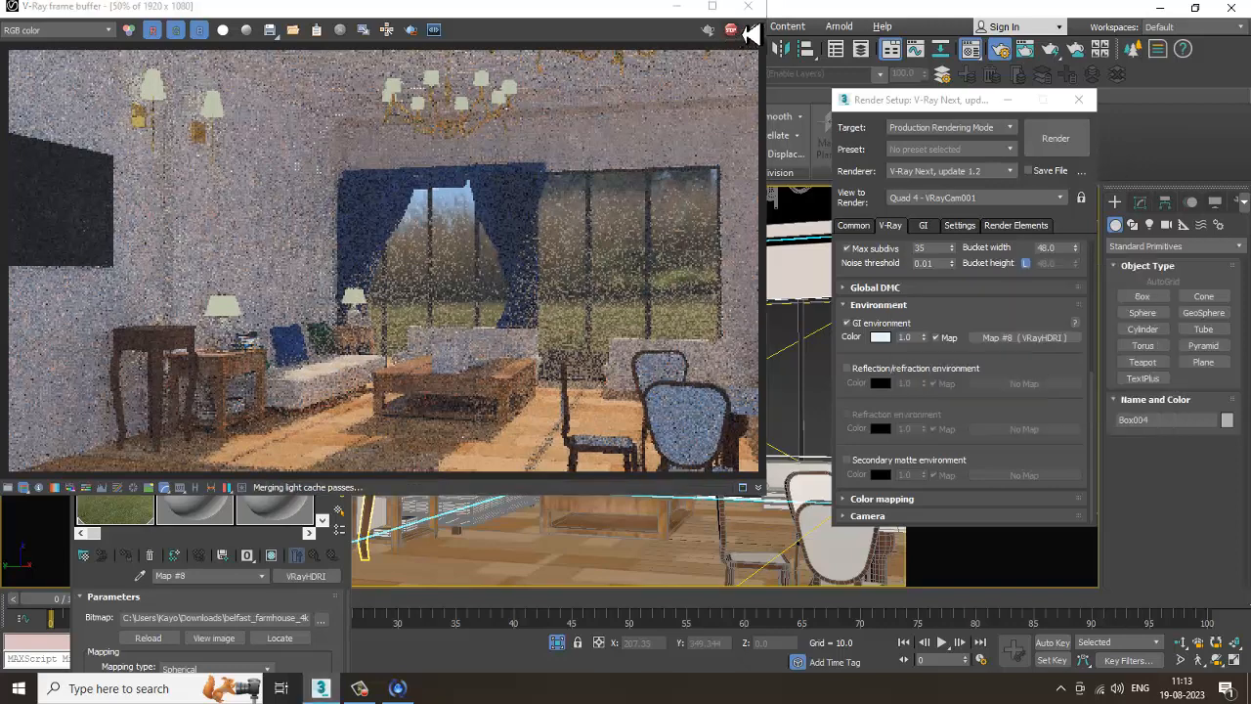
pyautogui.click(748, 7)
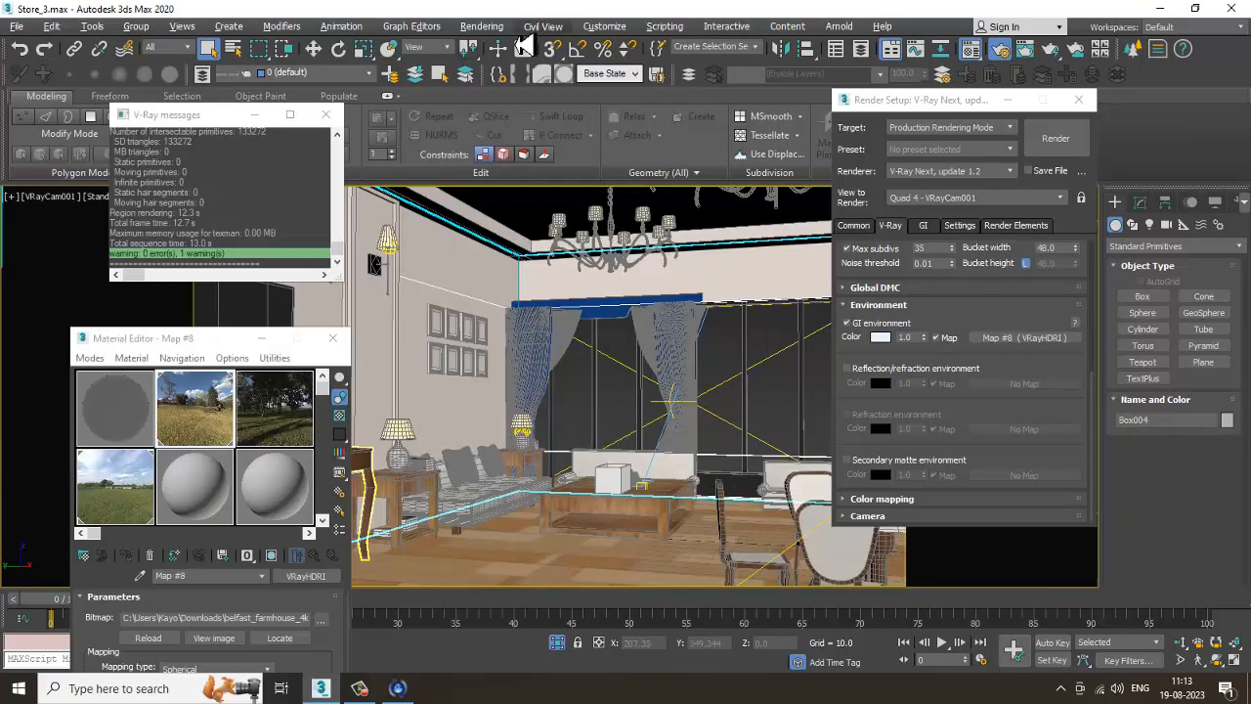
pyautogui.click(1007, 103)
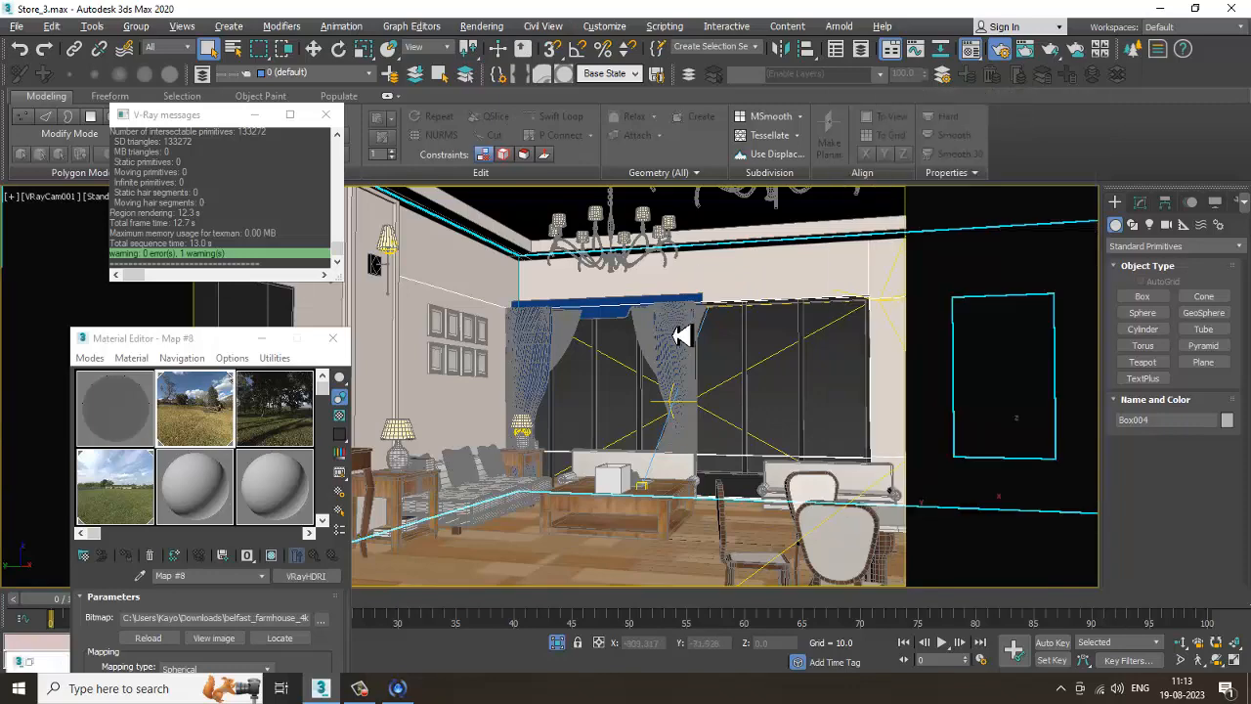
# Step: Select the V-Ray plane light VRayLight001 across the building's open side and clear its texture map
pyautogui.press('p')
pyautogui.scroll(-10, 689, 371)
pyautogui.keyDown('alt'); pyautogui.moveTo(707, 416); pyautogui.dragTo(735, 417, button='middle'); pyautogui.keyUp('alt')
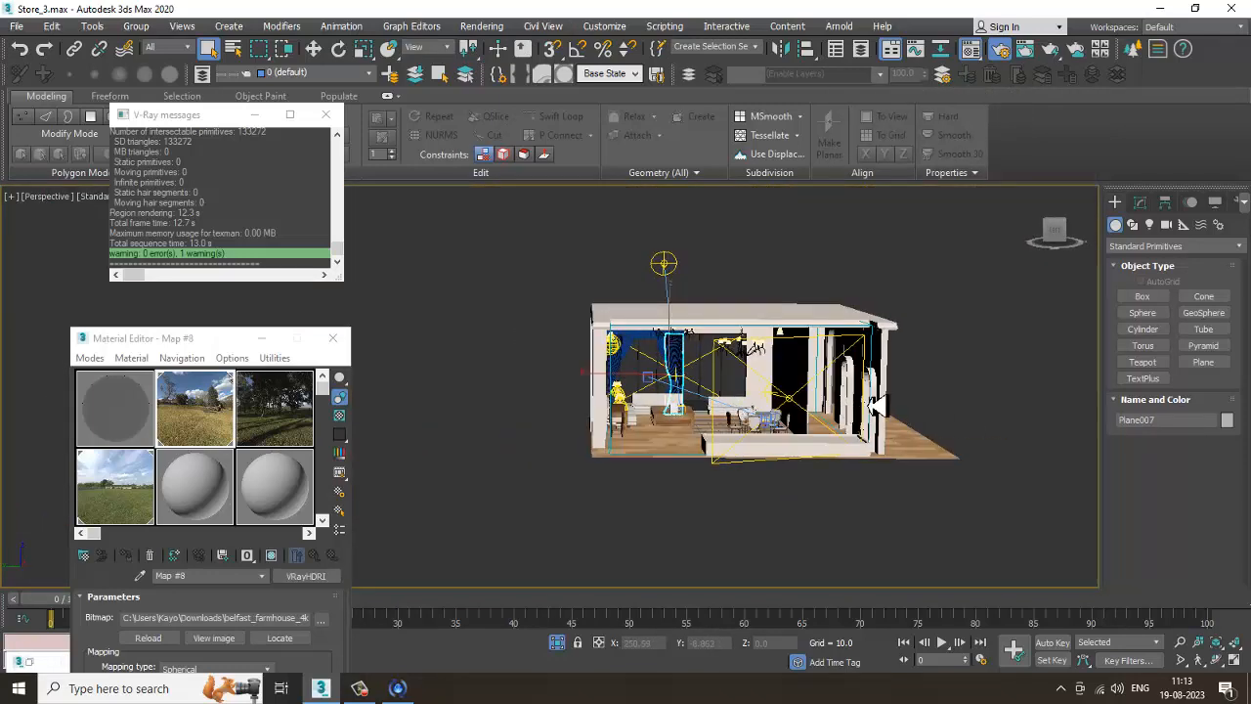
pyautogui.keyDown('alt'); pyautogui.moveTo(877, 405); pyautogui.dragTo(916, 427, button='middle'); pyautogui.keyUp('alt')
pyautogui.click(930, 422)
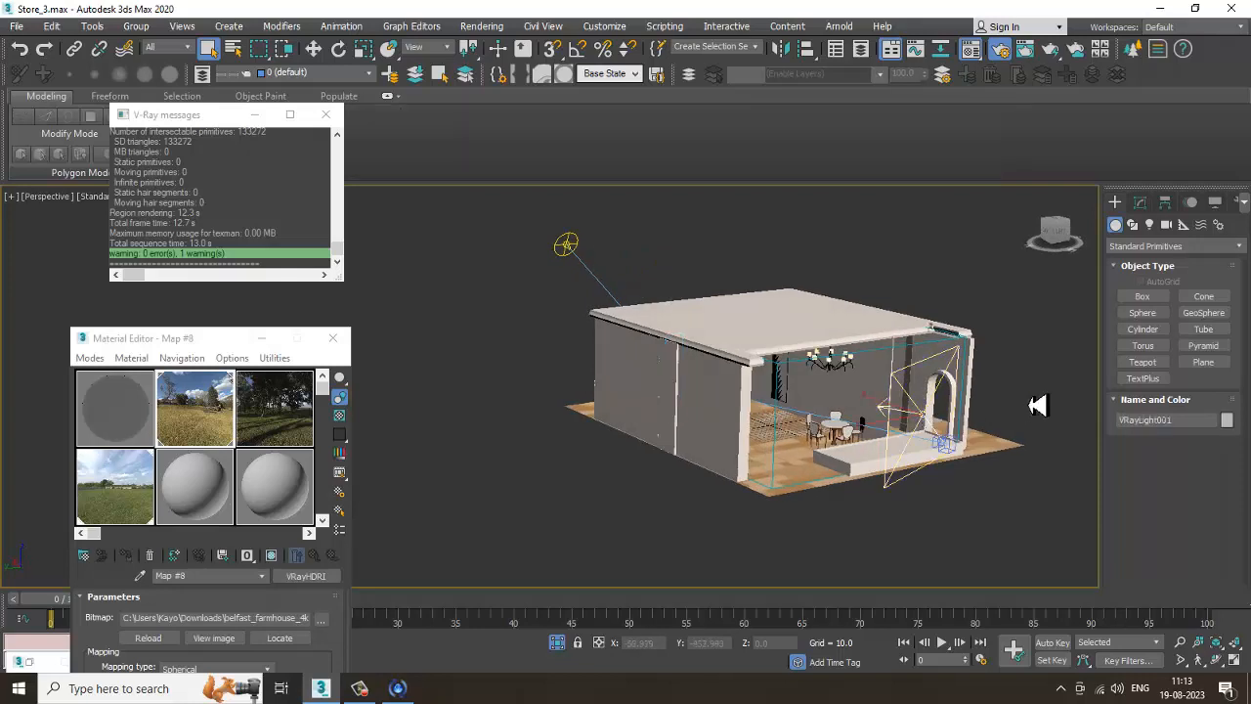
pyautogui.click(1139, 202)
pyautogui.scroll(-3, 1180, 561)
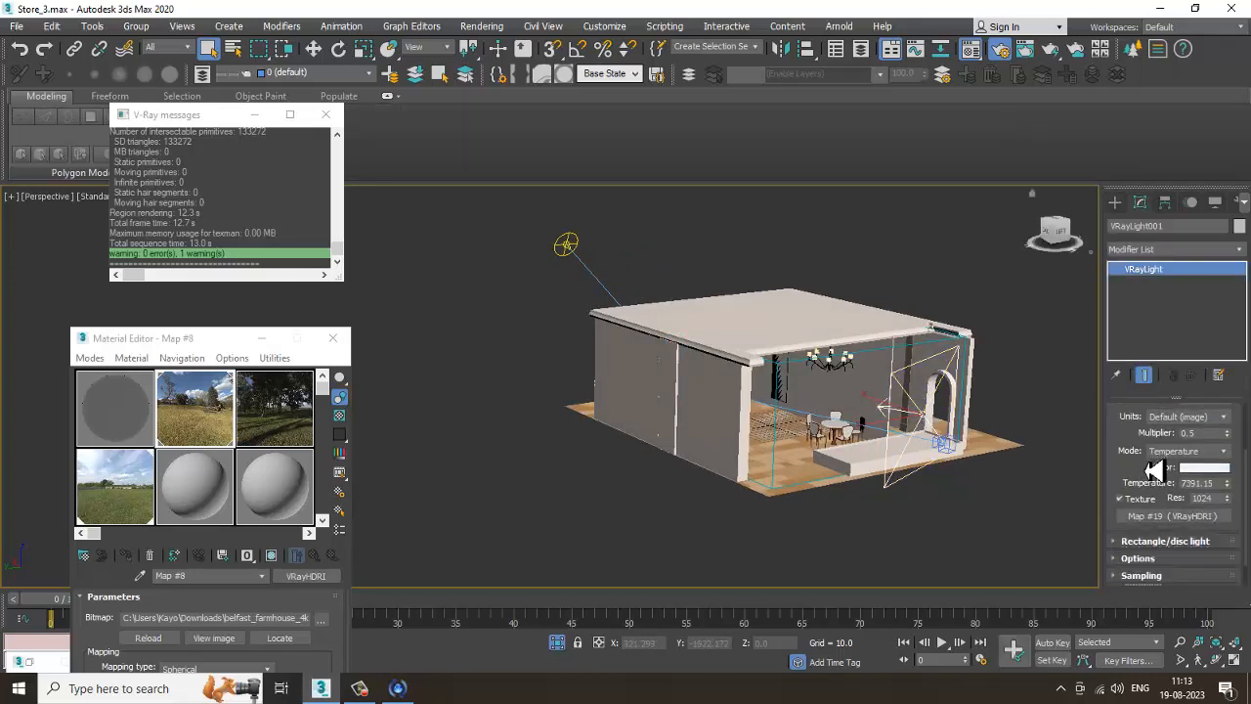
pyautogui.rightClick(1185, 480)
pyautogui.click(1143, 526)
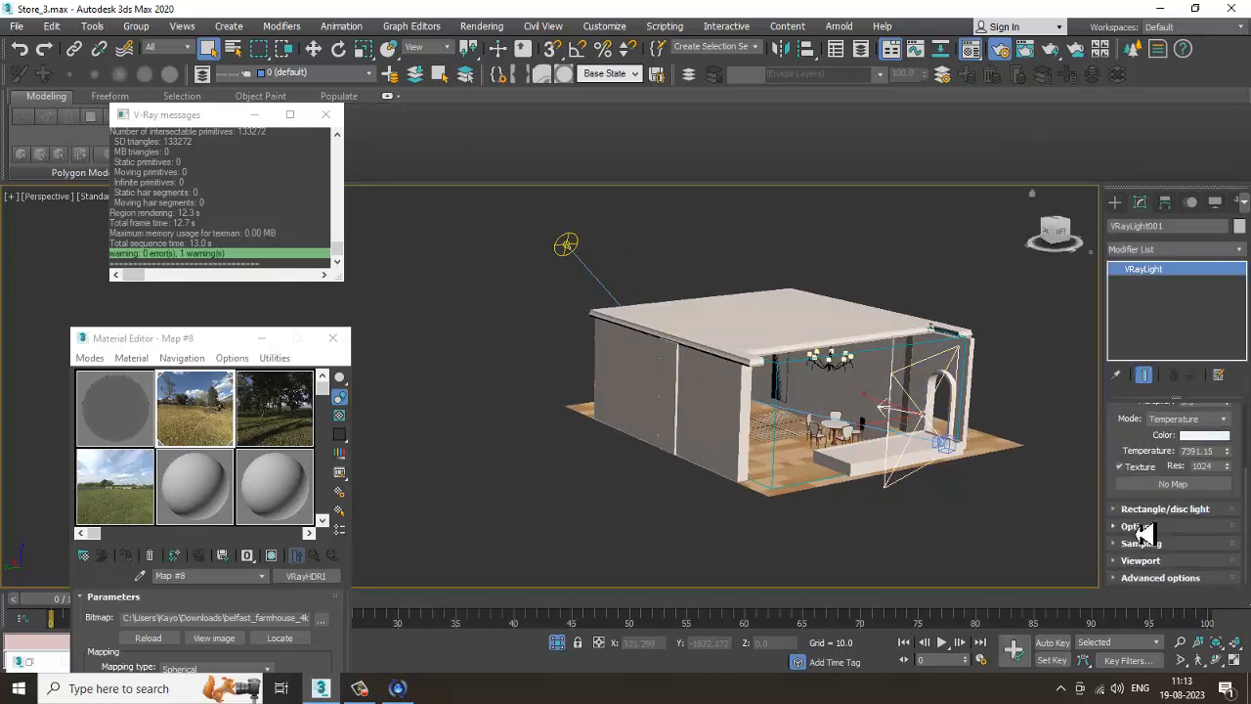
# Step: Assign the belfast_farmhouse VRayHDRI (Map #8) as the texture of VRayLight001
pyautogui.press('m')
pyautogui.press('m')
pyautogui.press('m')
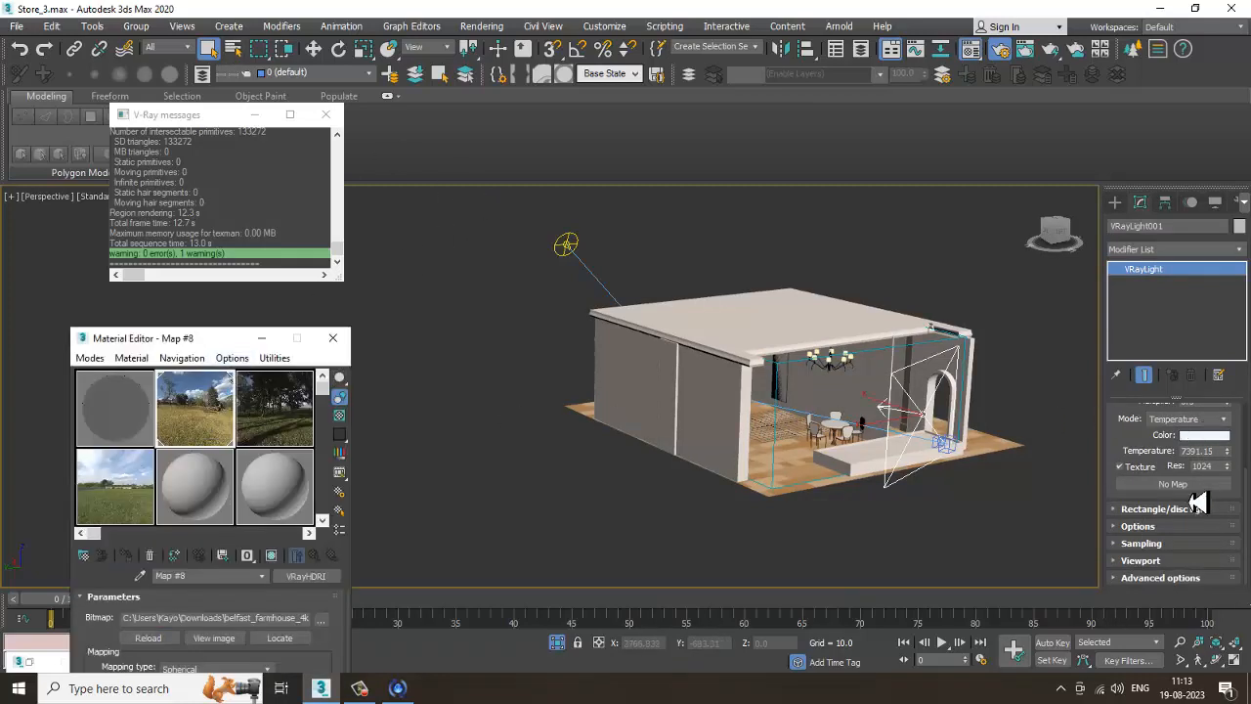
pyautogui.moveTo(1197, 503); pyautogui.dragTo(1187, 486)
pyautogui.click(584, 391)
# Step: Minimize the V-Ray messages window and start live V-Ray rendering in the perspective viewport, facing the room's interior
pyautogui.scroll(2, 807, 407)
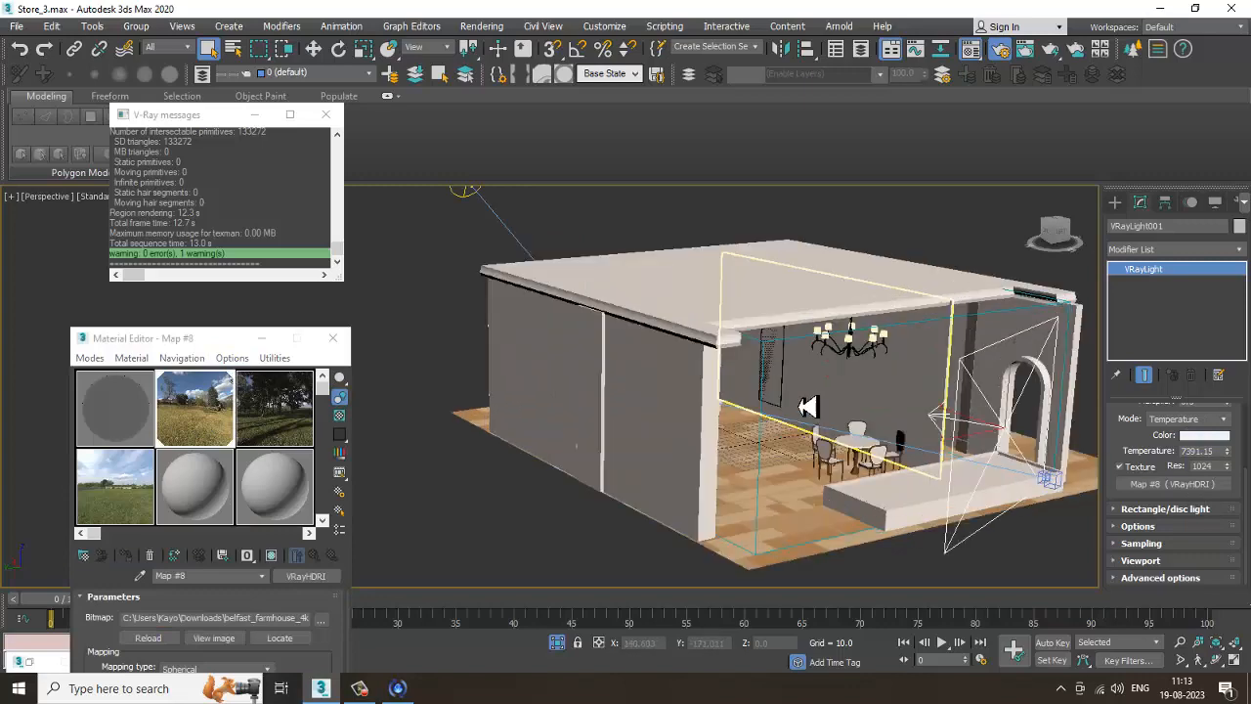
pyautogui.keyDown('alt'); pyautogui.moveTo(865, 411); pyautogui.dragTo(693, 388, button='middle'); pyautogui.keyUp('alt')
pyautogui.scroll(3, 739, 334)
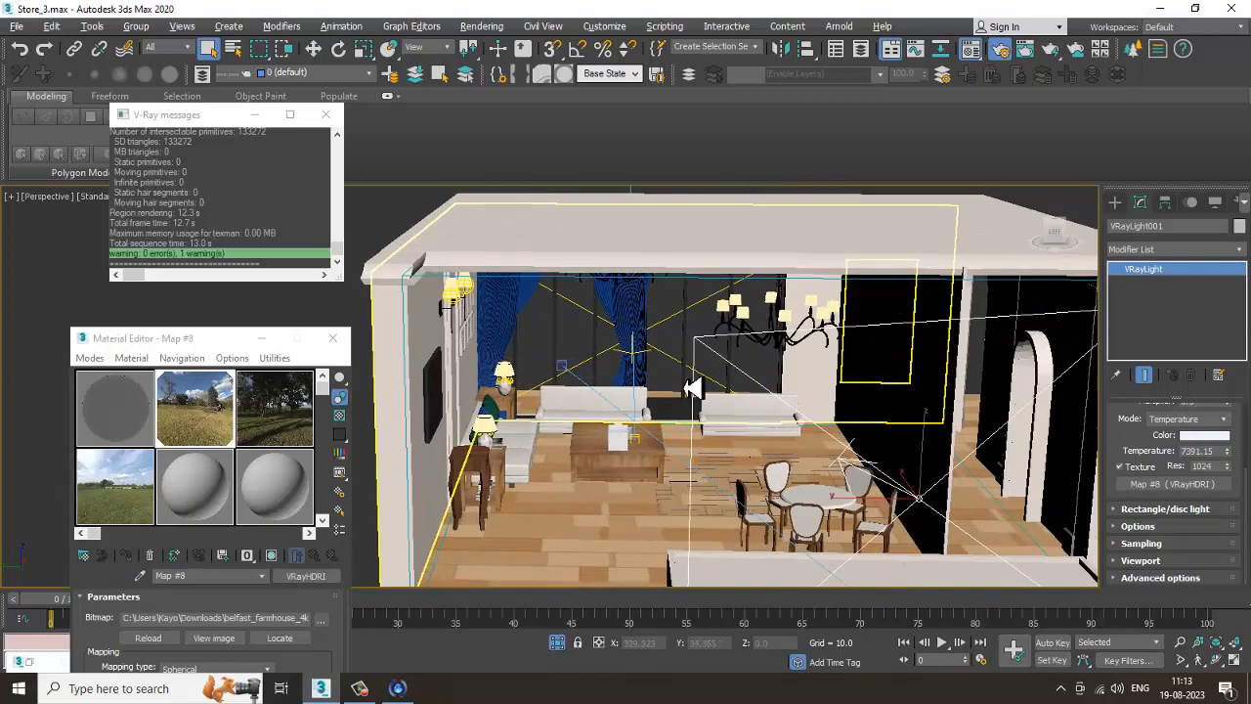
pyautogui.keyDown('alt'); pyautogui.moveTo(693, 388); pyautogui.dragTo(514, 338); pyautogui.keyUp('alt')
pyautogui.keyDown('alt'); pyautogui.moveTo(514, 338); pyautogui.dragTo(376, 174, button='middle'); pyautogui.keyUp('alt')
pyautogui.click(256, 117)
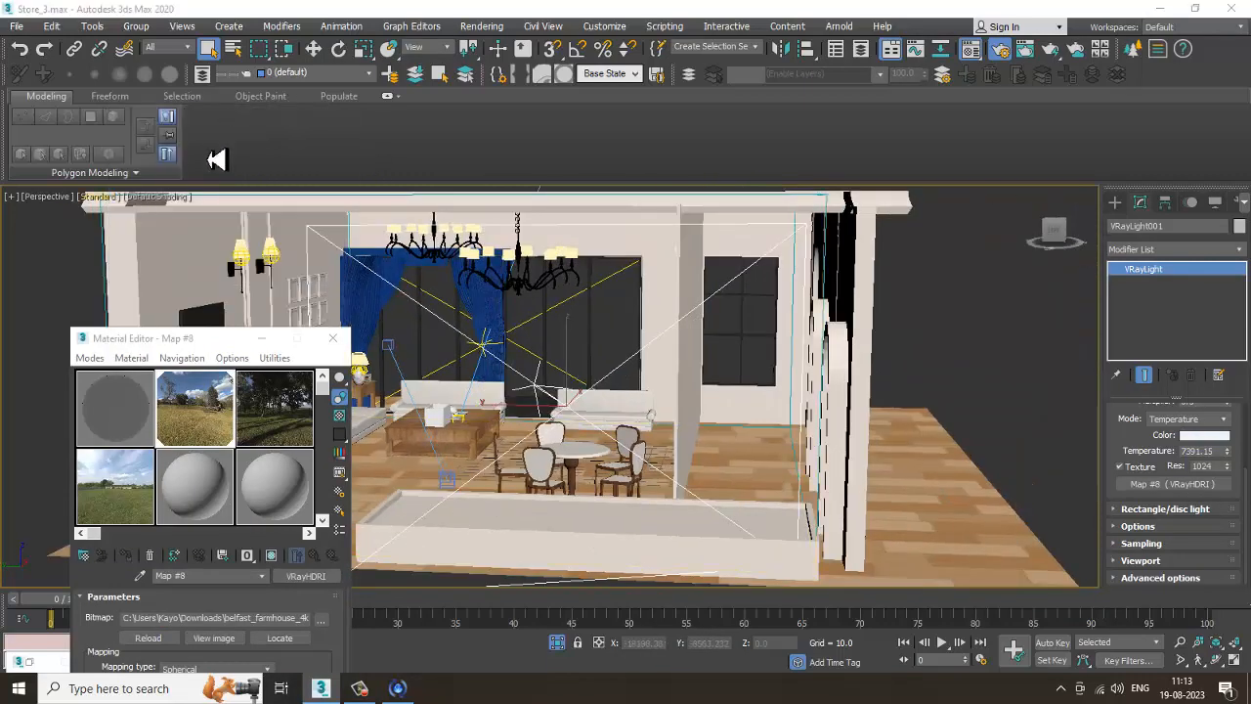
pyautogui.click(111, 200)
pyautogui.click(146, 246)
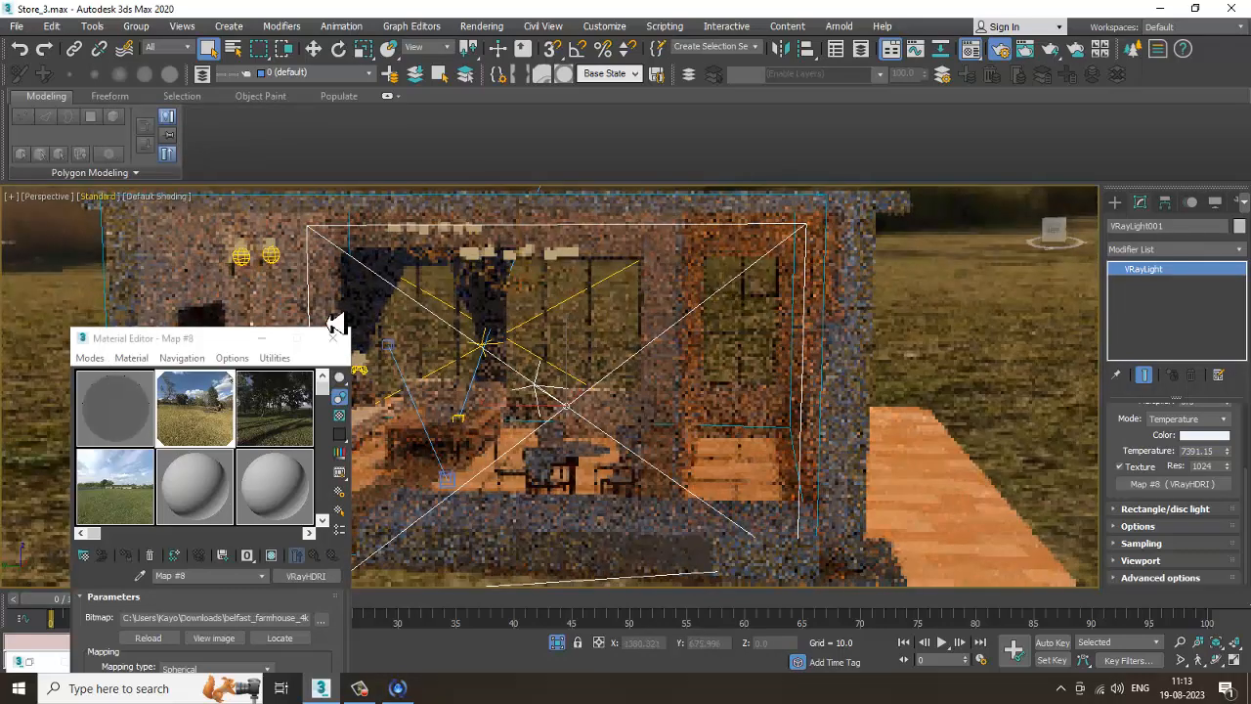
# Step: Switch the viewport to VRayCam001 and start live V-Ray rendering in it
pyautogui.press('c')
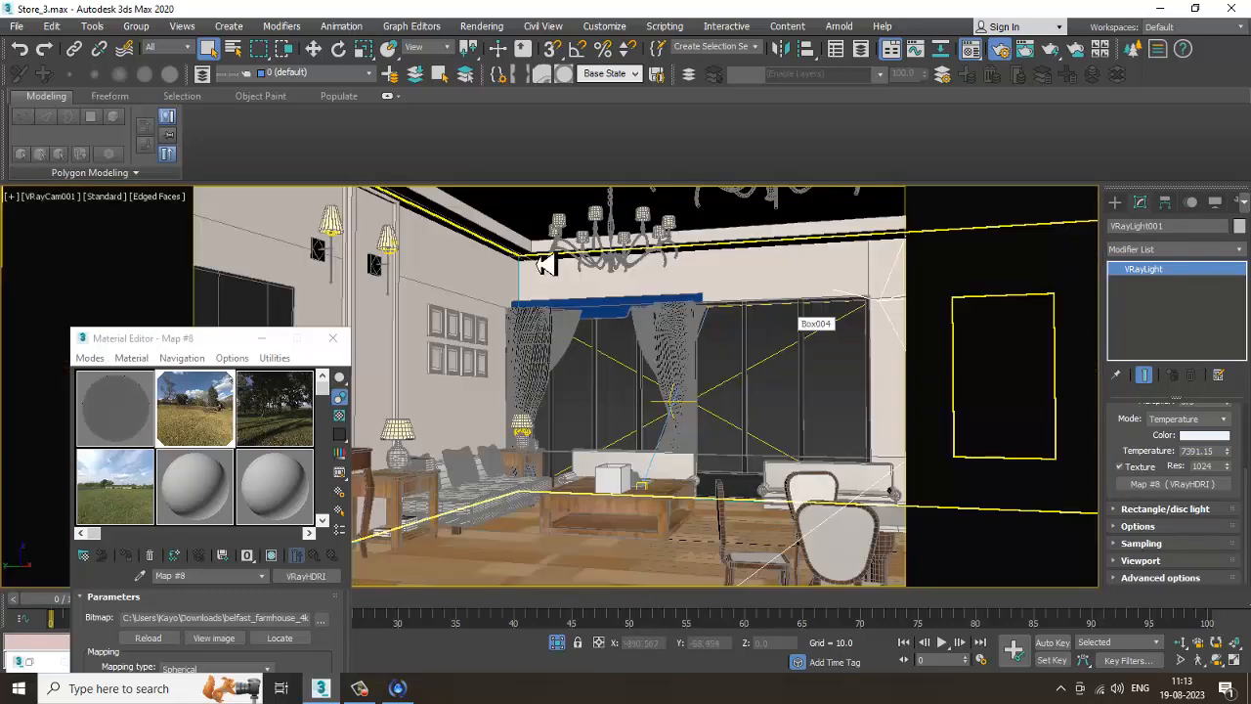
pyautogui.click(106, 198)
pyautogui.click(154, 230)
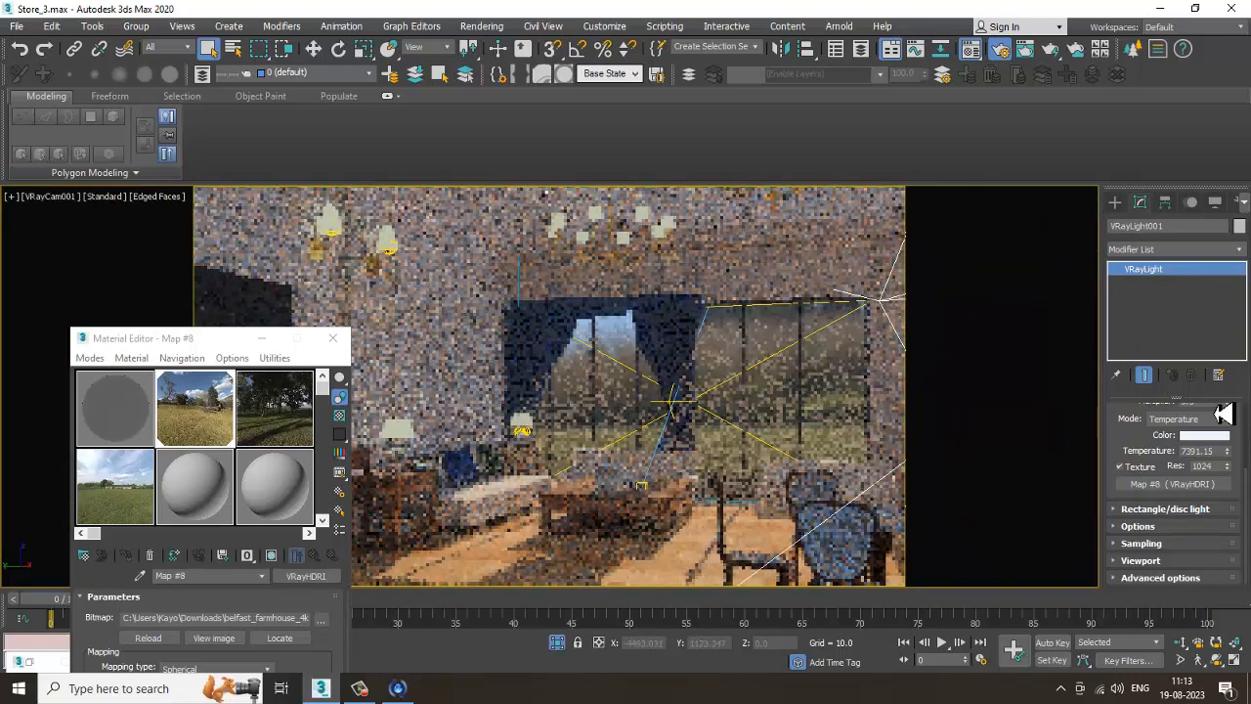
# Step: Make VRayLight001 double-sided and minimize the Material Editor
pyautogui.click(1163, 528)
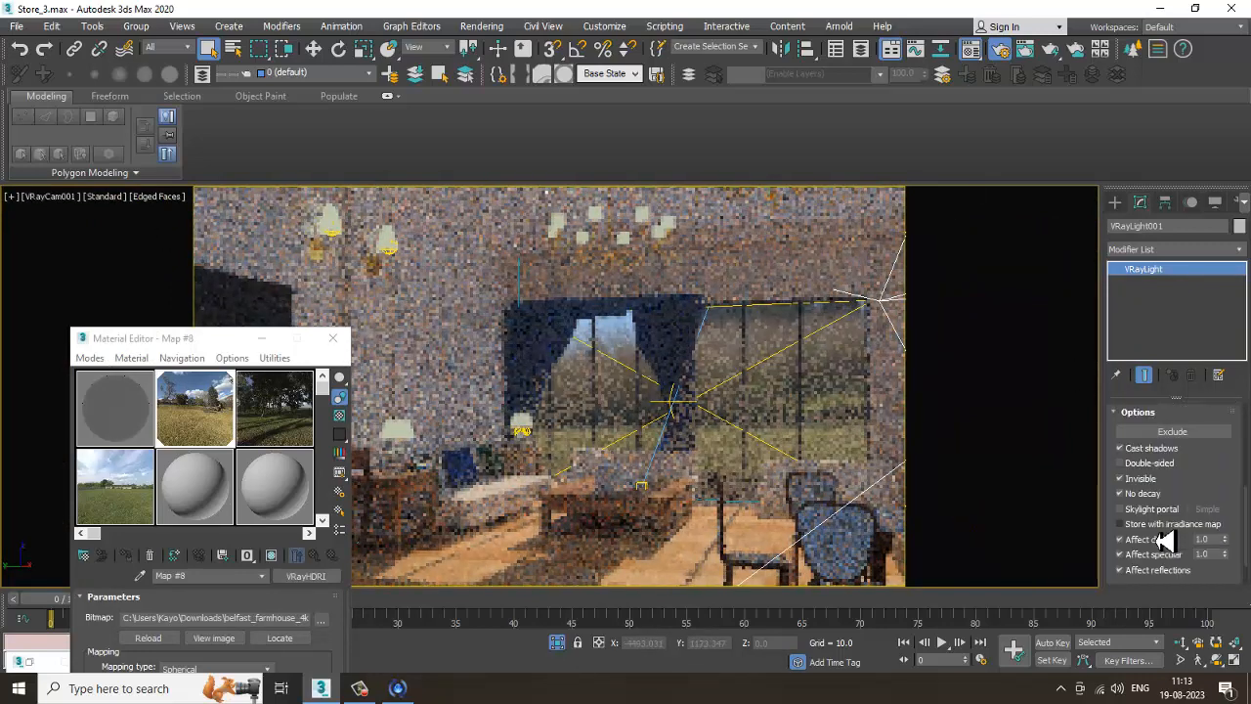
pyautogui.click(1143, 466)
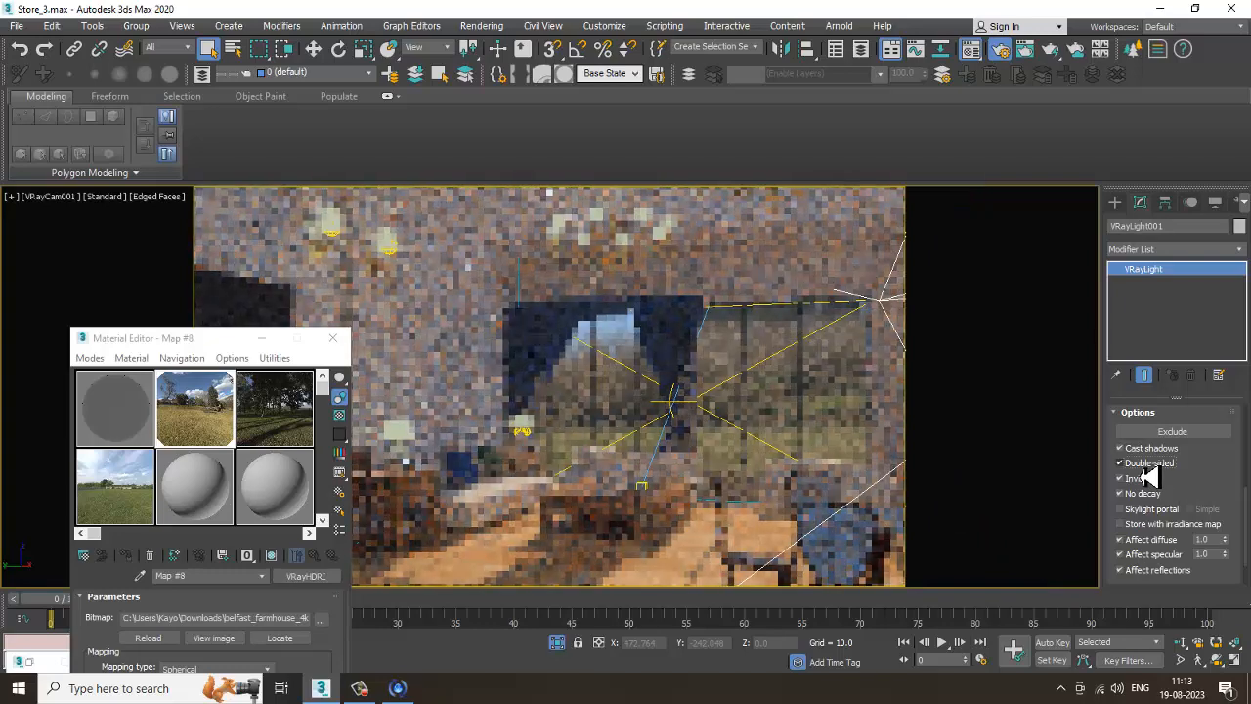
pyautogui.click(261, 338)
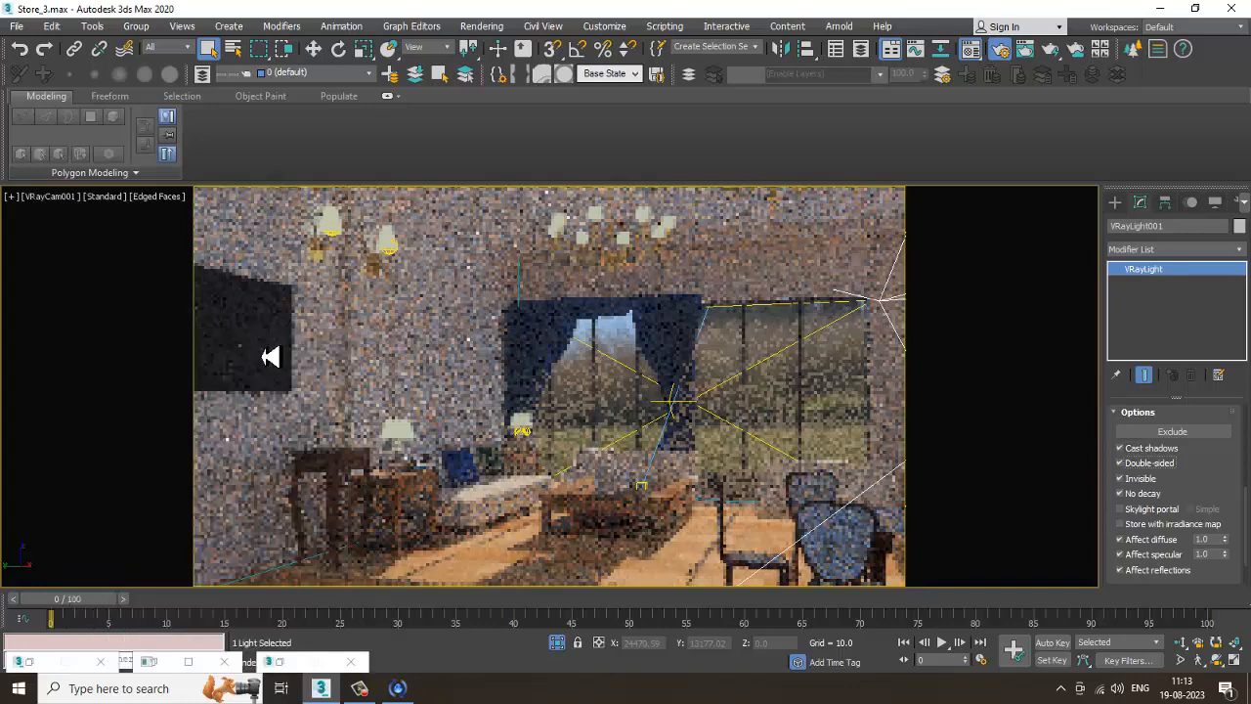
# Step: Set the fog color of the VRayEnvironmentFog atmosphere effect to RGB 213, 159, 112
pyautogui.click(481, 28)
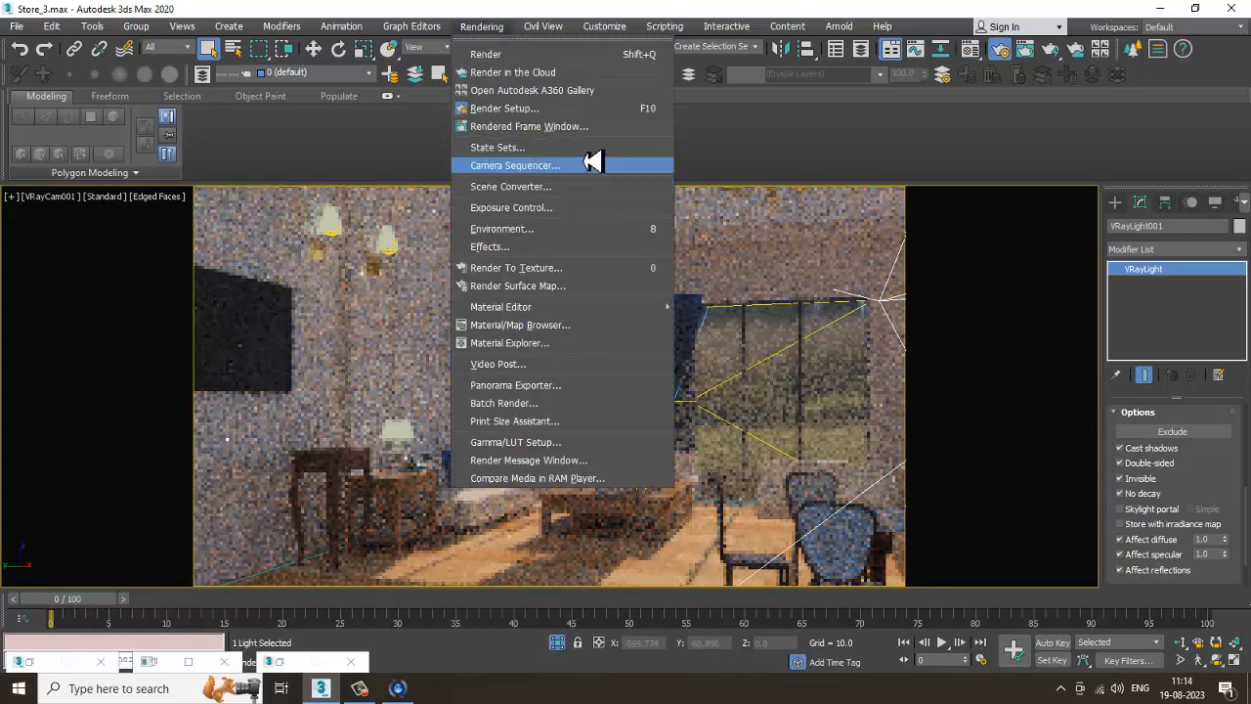
pyautogui.click(584, 231)
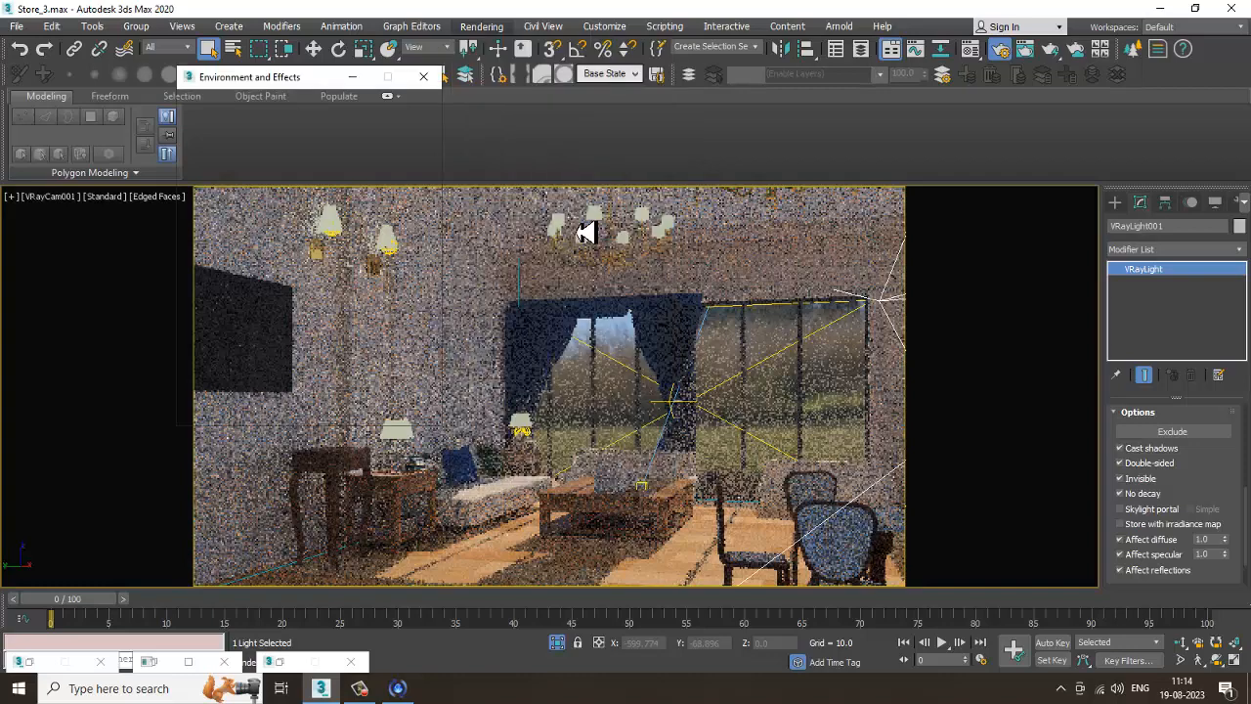
pyautogui.moveTo(338, 349); pyautogui.dragTo(324, 9)
pyautogui.click(258, 307)
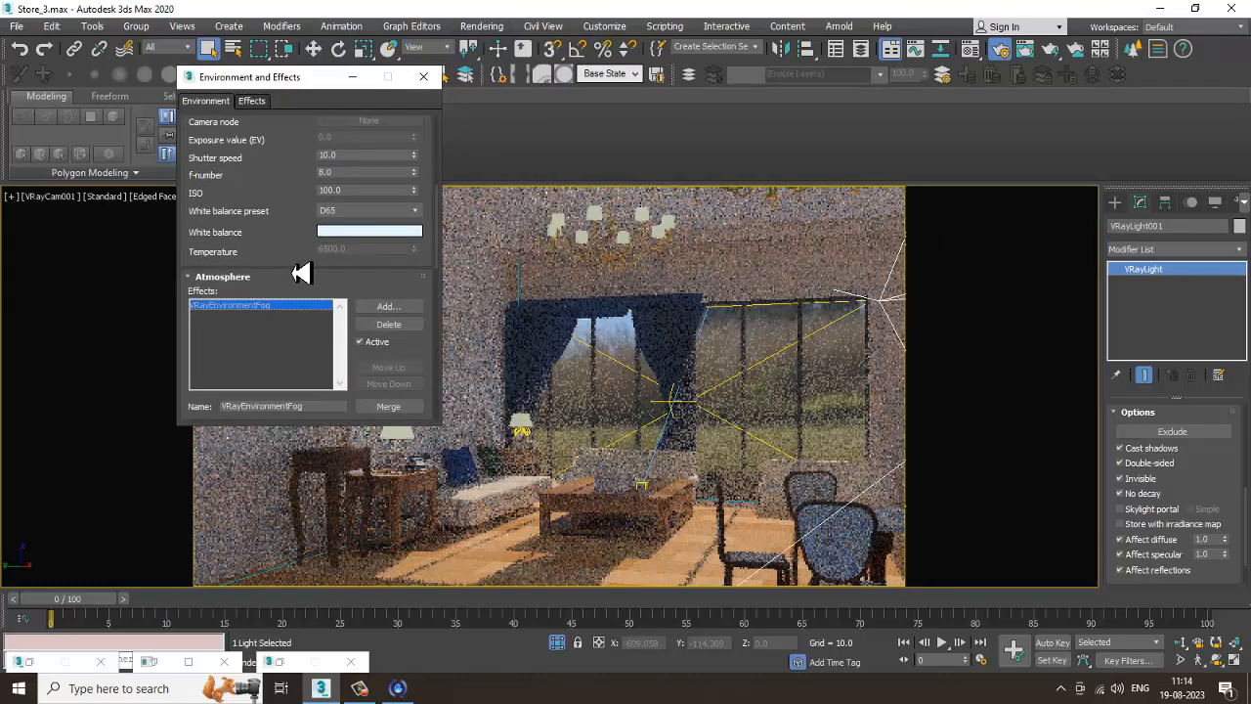
pyautogui.moveTo(294, 271); pyautogui.dragTo(298, 147)
pyautogui.click(411, 302)
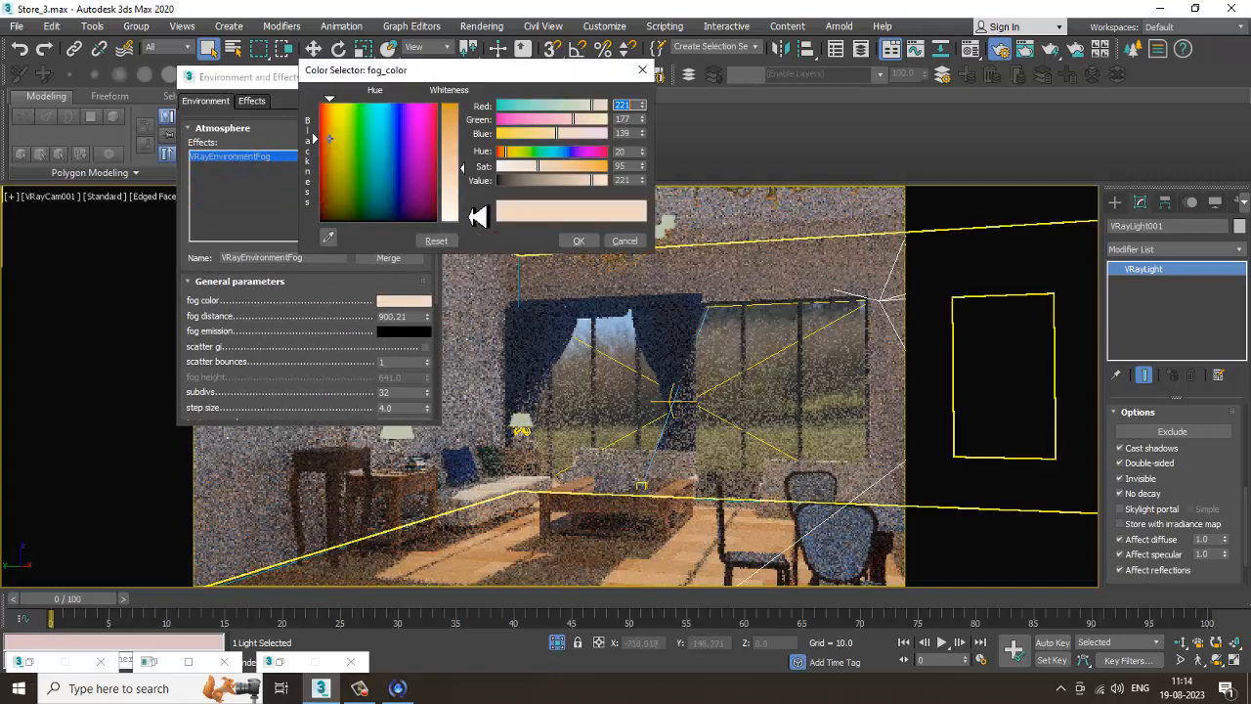
pyautogui.moveTo(470, 178)
pyautogui.mouseDown()
pyautogui.moveTo(476, 112)
pyautogui.moveTo(480, 231)
pyautogui.moveTo(459, 201)
pyautogui.moveTo(459, 123)
pyautogui.moveTo(461, 166)
pyautogui.mouseUp()
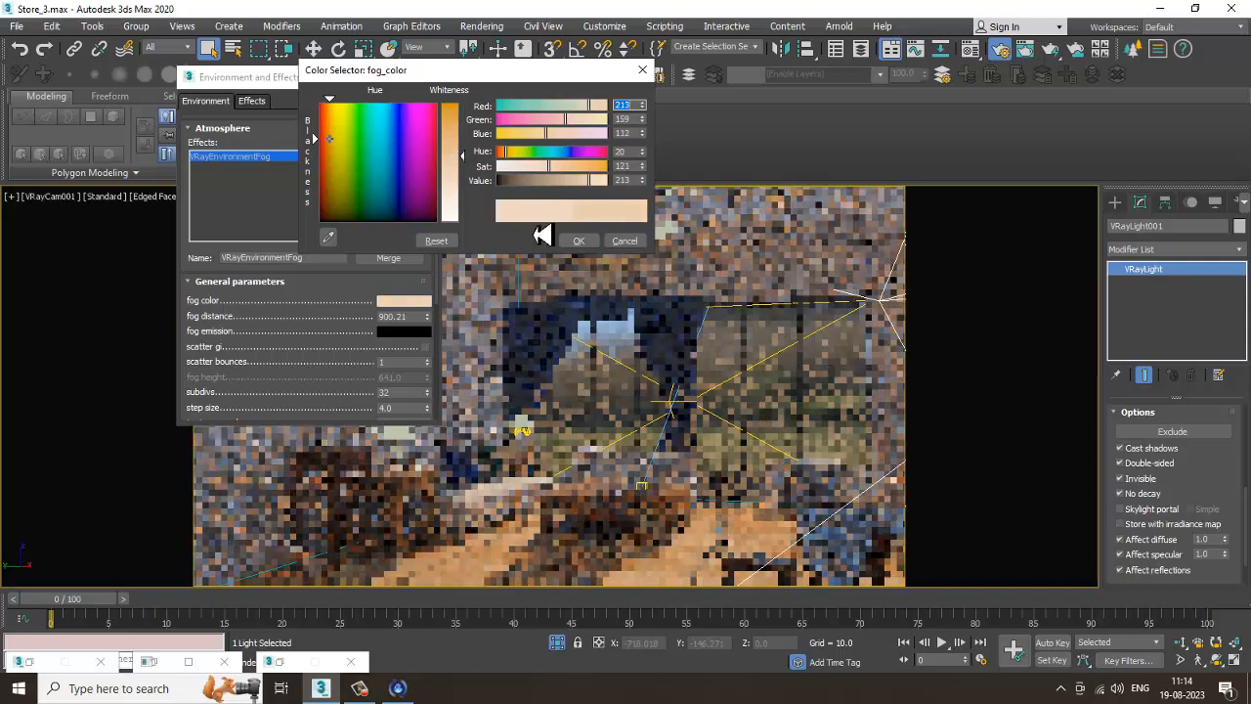
pyautogui.click(580, 242)
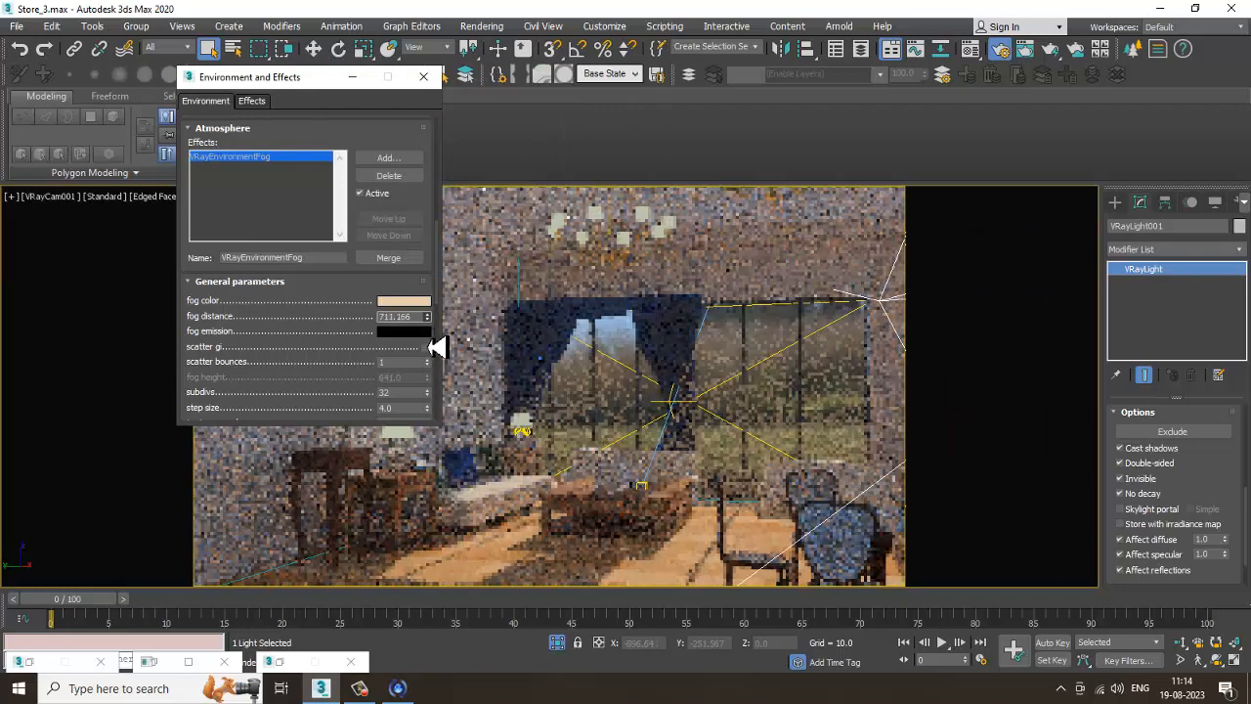
# Step: Set the fog distance to 900 and the step size to 6, and minimize the environment settings
pyautogui.moveTo(437, 347); pyautogui.dragTo(445, 309)
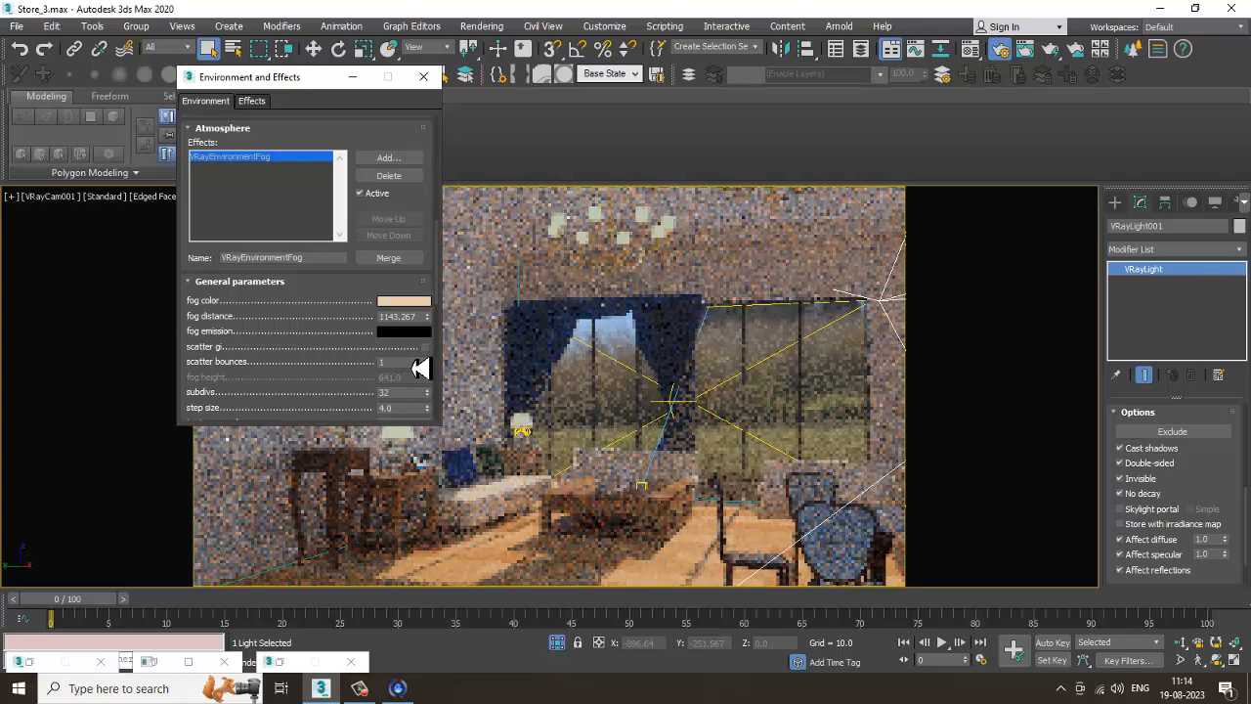
pyautogui.scroll(-5, 322, 341)
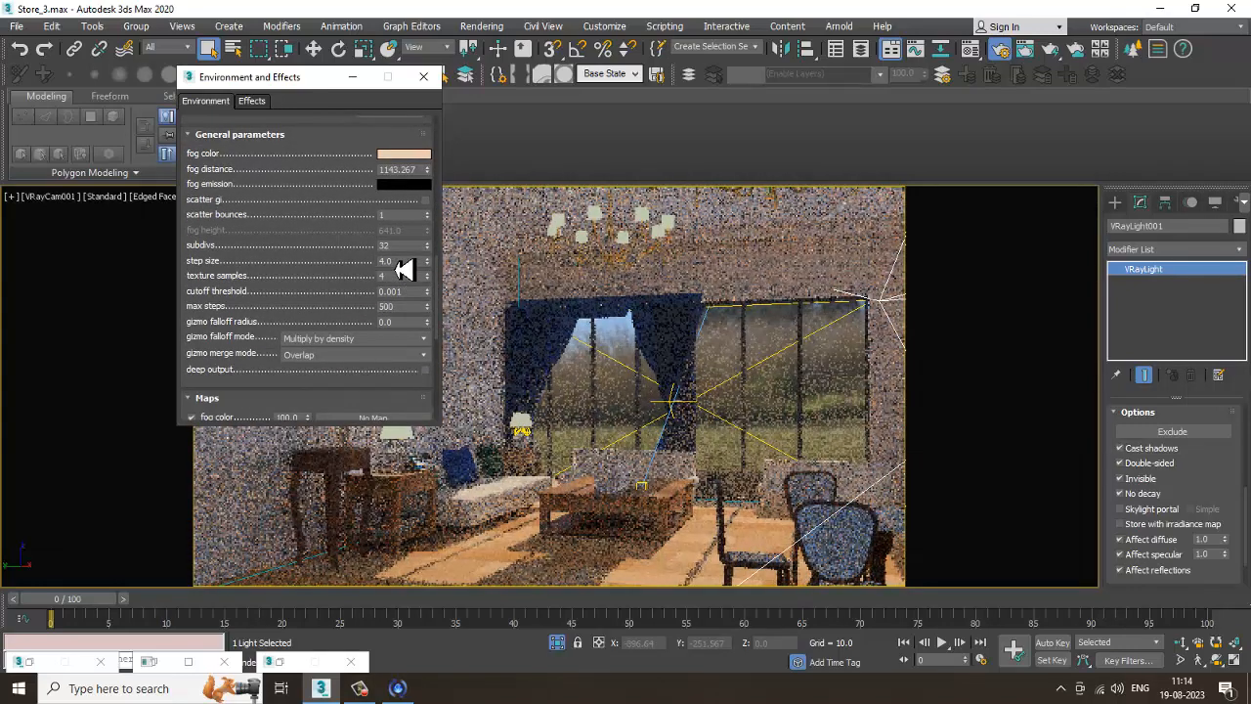
pyautogui.doubleClick(391, 262)
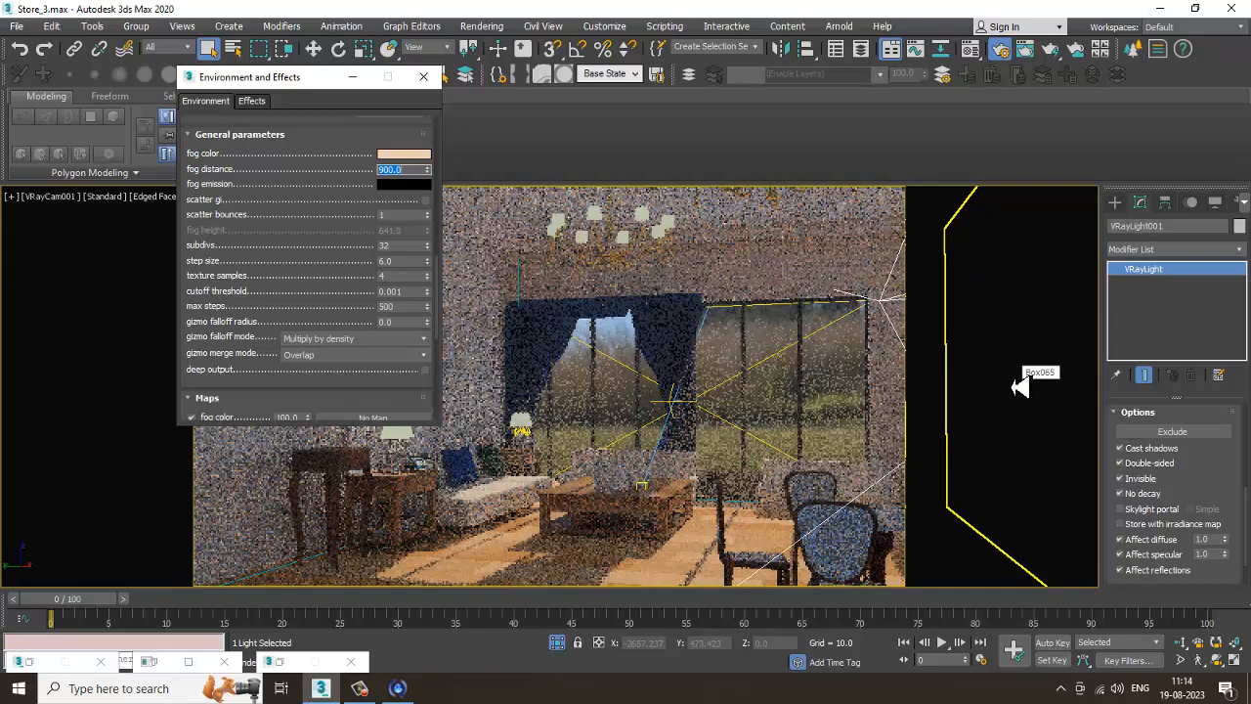
pyautogui.click(354, 77)
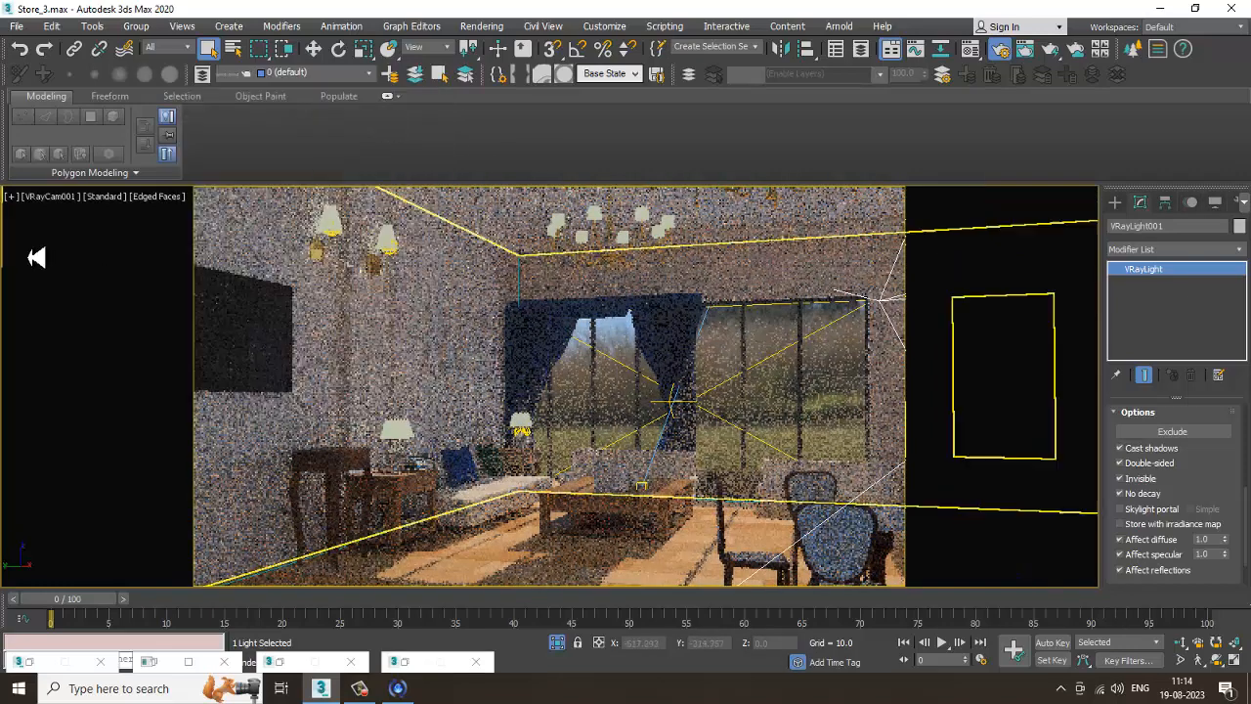
# Step: Select VRayCam001 from the four-viewport layout, maximize its camera view again and show its Color & Exposure settings
pyautogui.hotkey('alt', 'w')
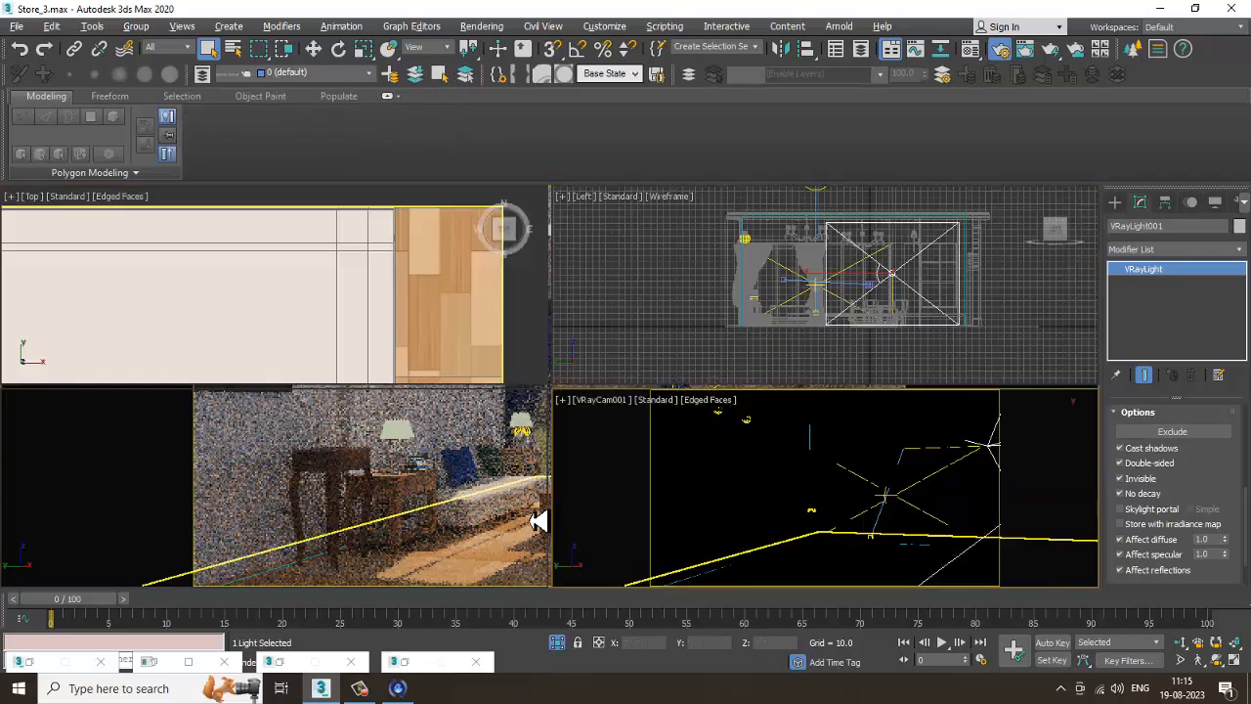
pyautogui.click(227, 541)
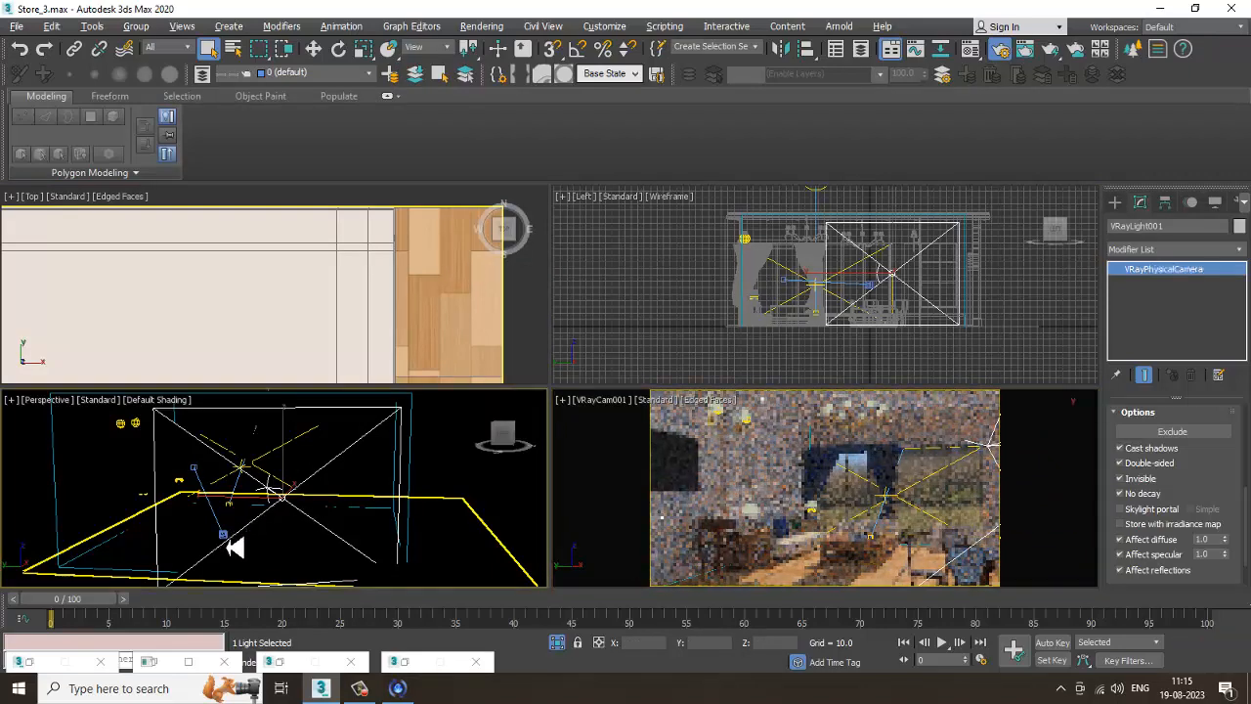
pyautogui.rightClick(887, 482)
pyautogui.hotkey('alt', 'w')
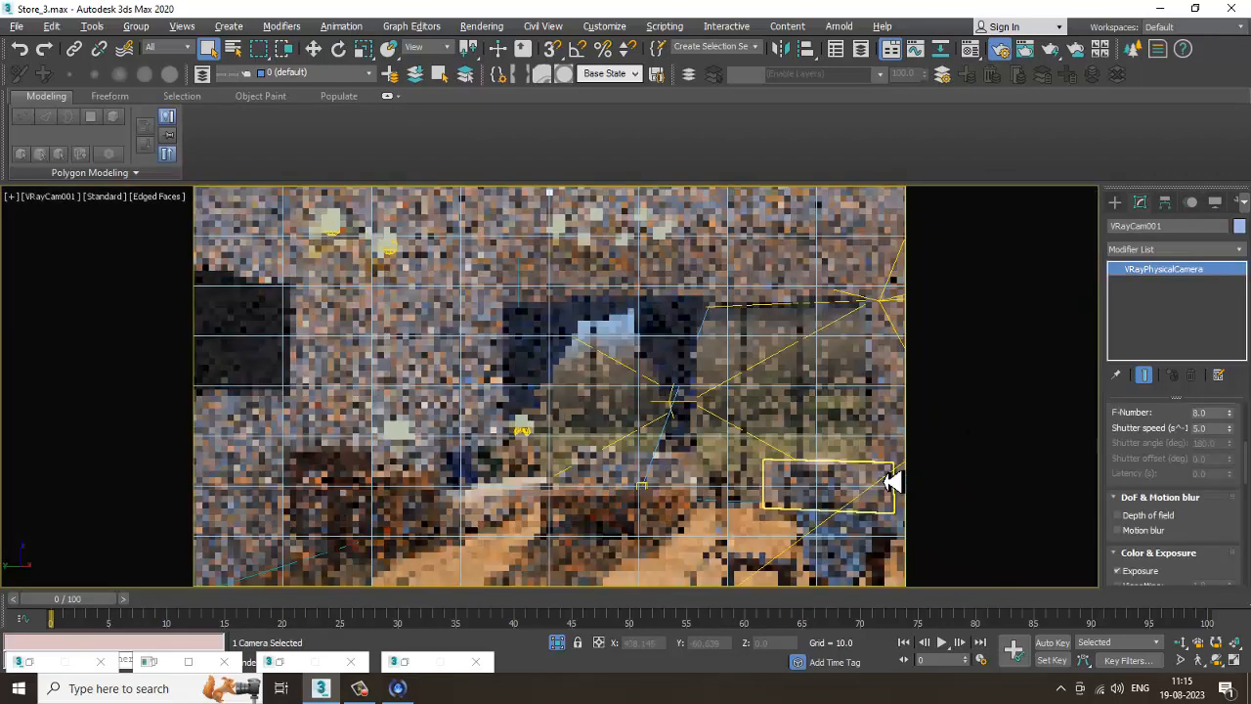
pyautogui.moveTo(1220, 521); pyautogui.dragTo(1221, 378)
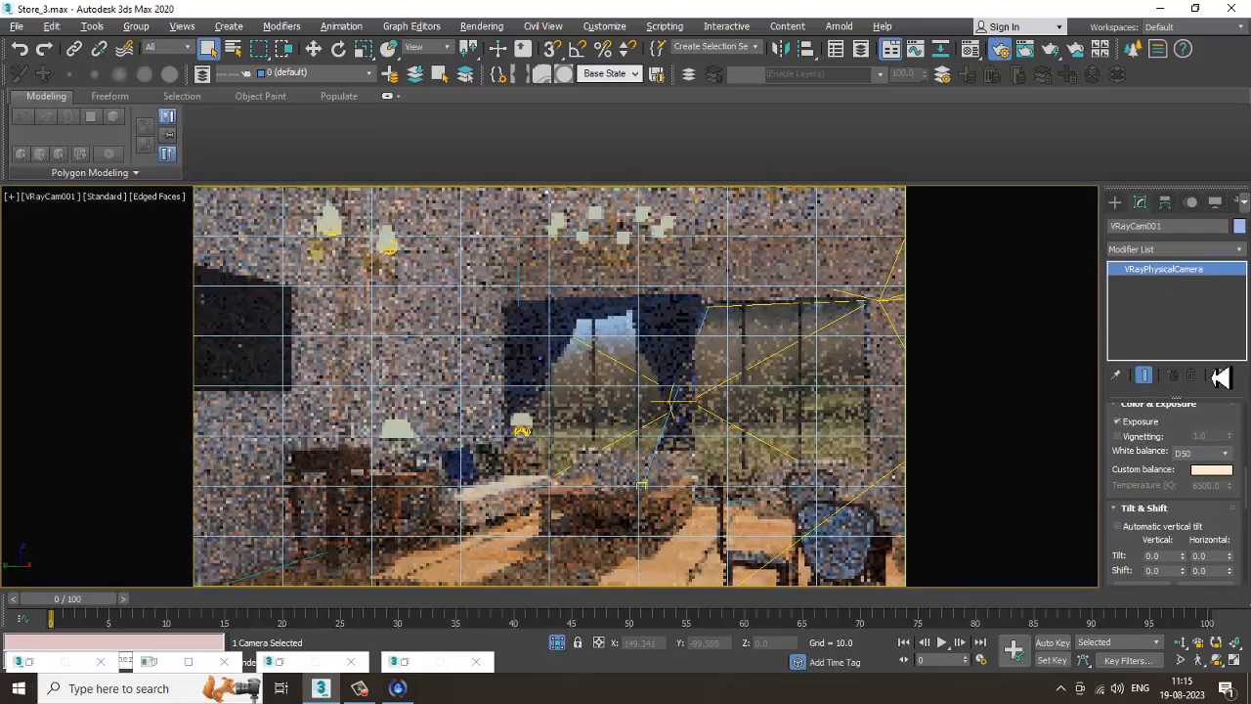
# Step: Try the Neutral, Daylight and D75 white balance presets on VRayCam001 and set it to D65
pyautogui.click(1221, 451)
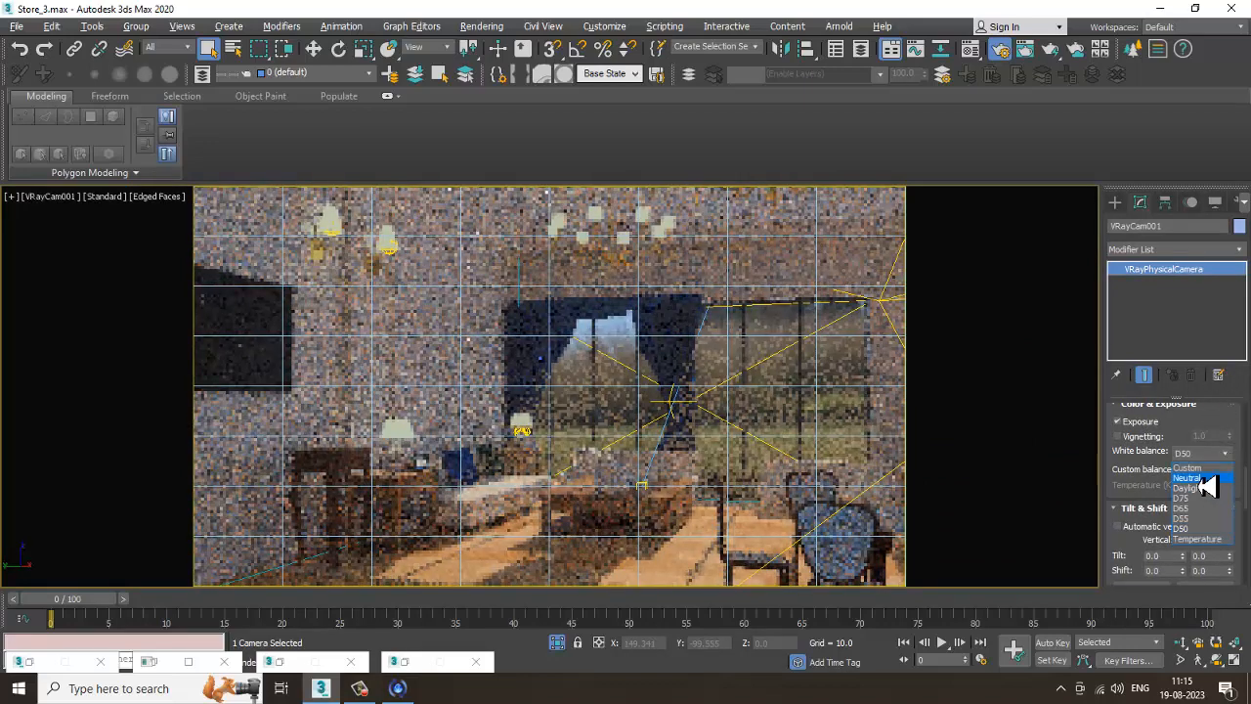
pyautogui.click(1204, 478)
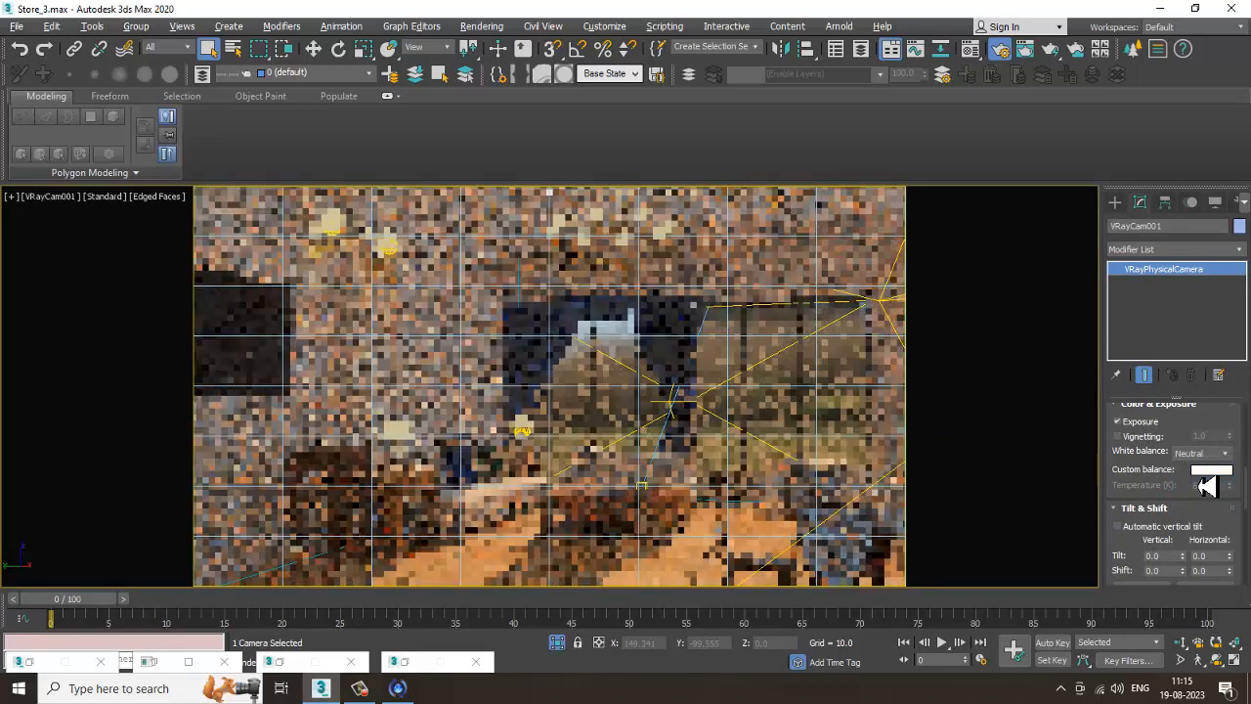
pyautogui.click(1218, 455)
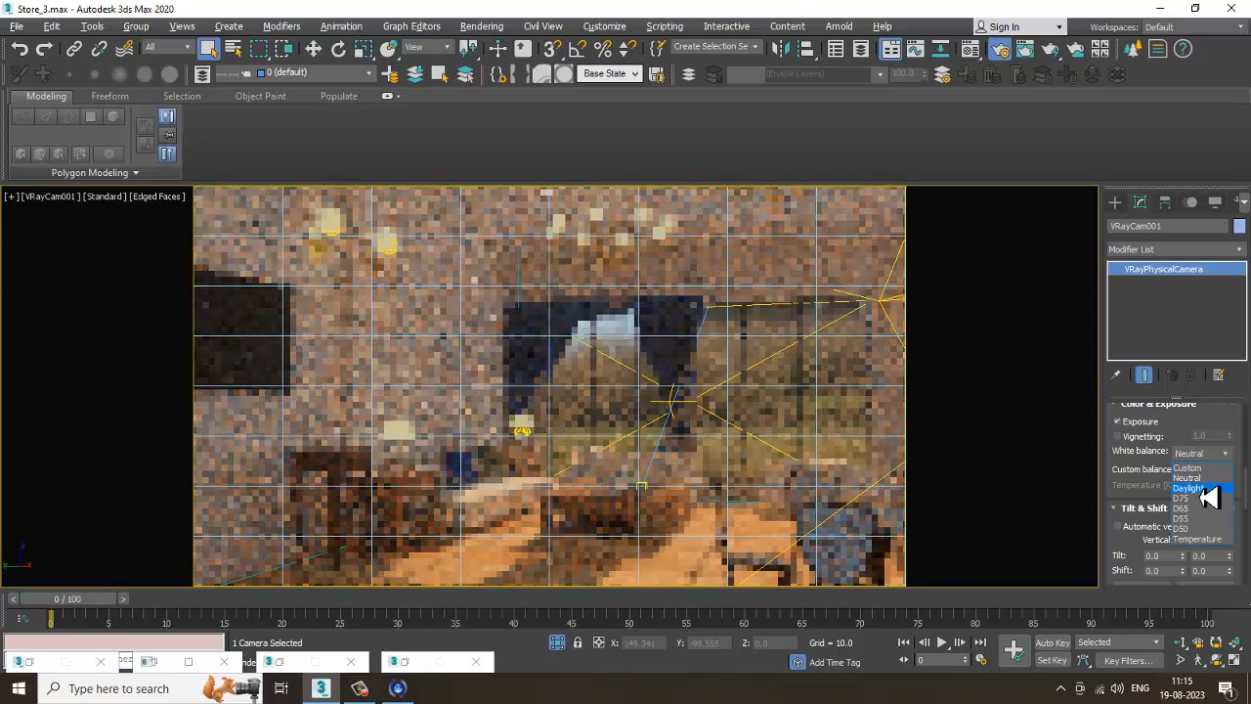
pyautogui.click(1188, 474)
pyautogui.click(1212, 454)
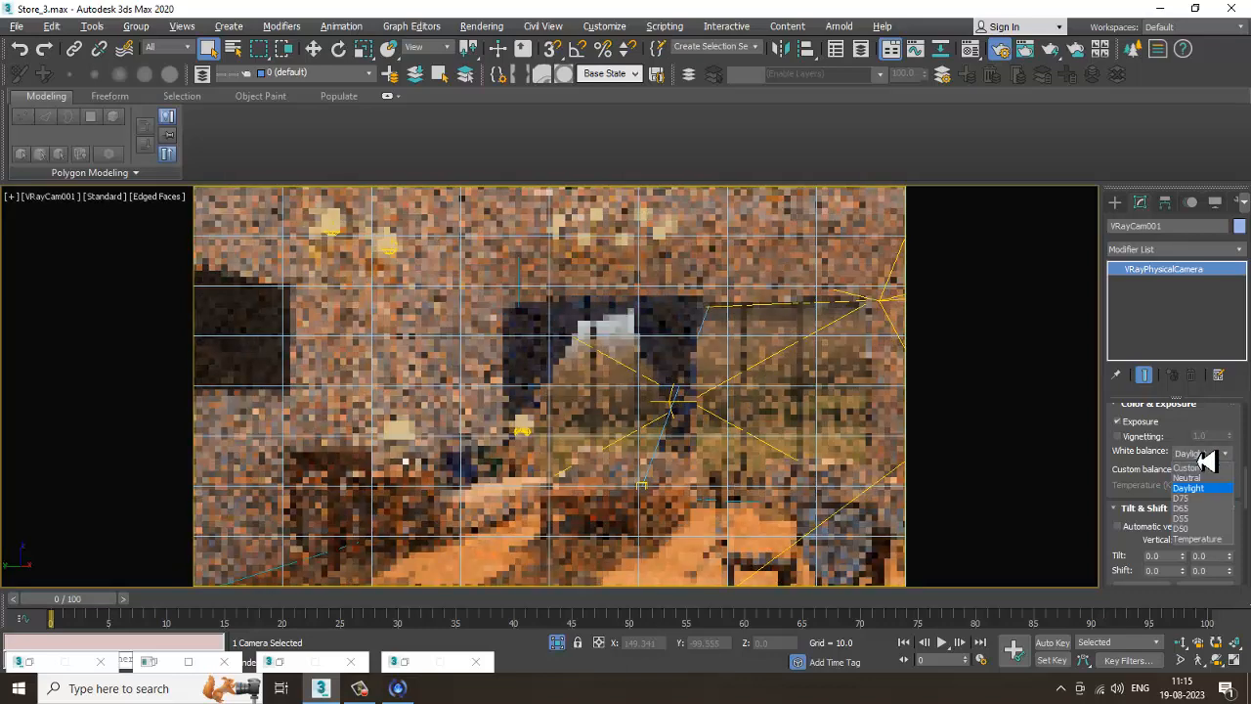
pyautogui.click(1214, 507)
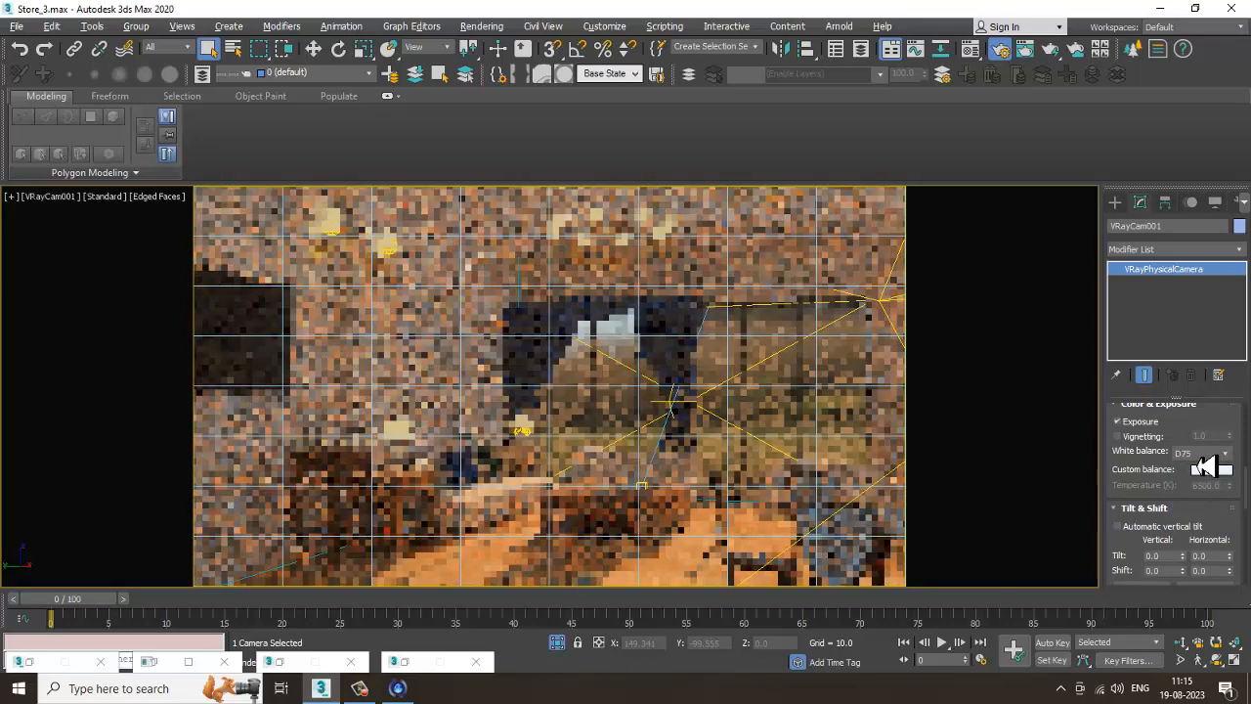
pyautogui.click(1210, 455)
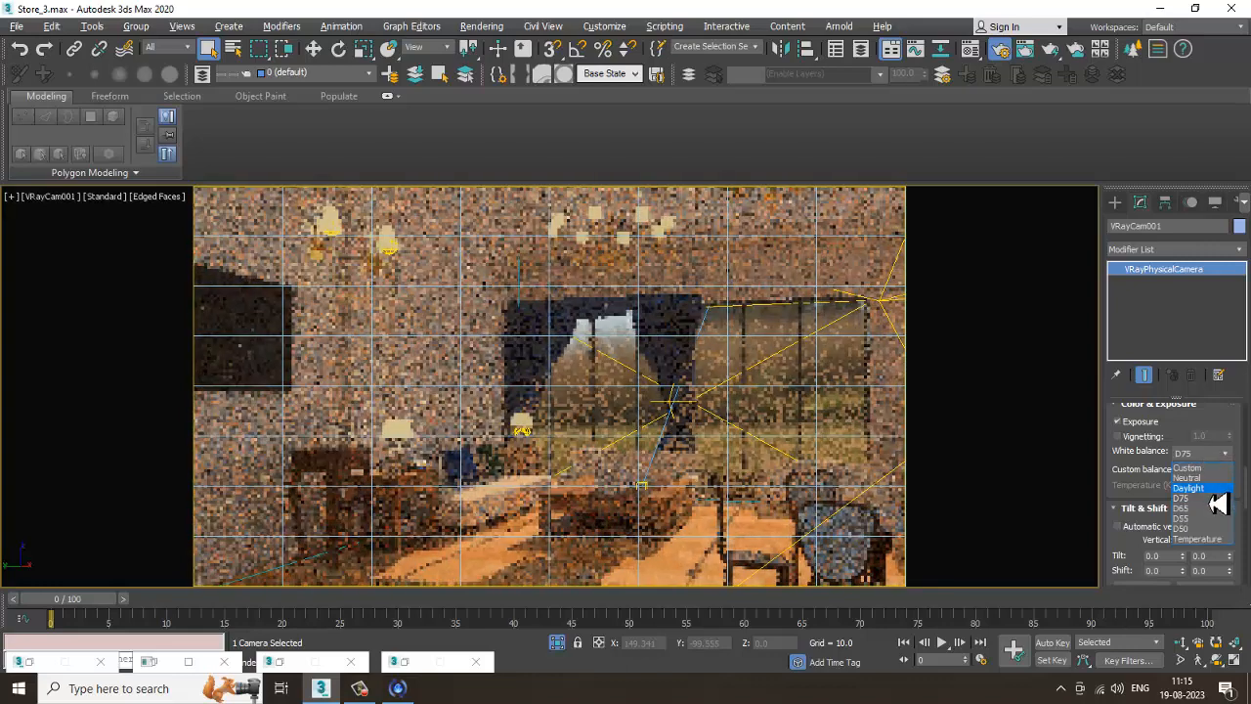
pyautogui.click(1210, 508)
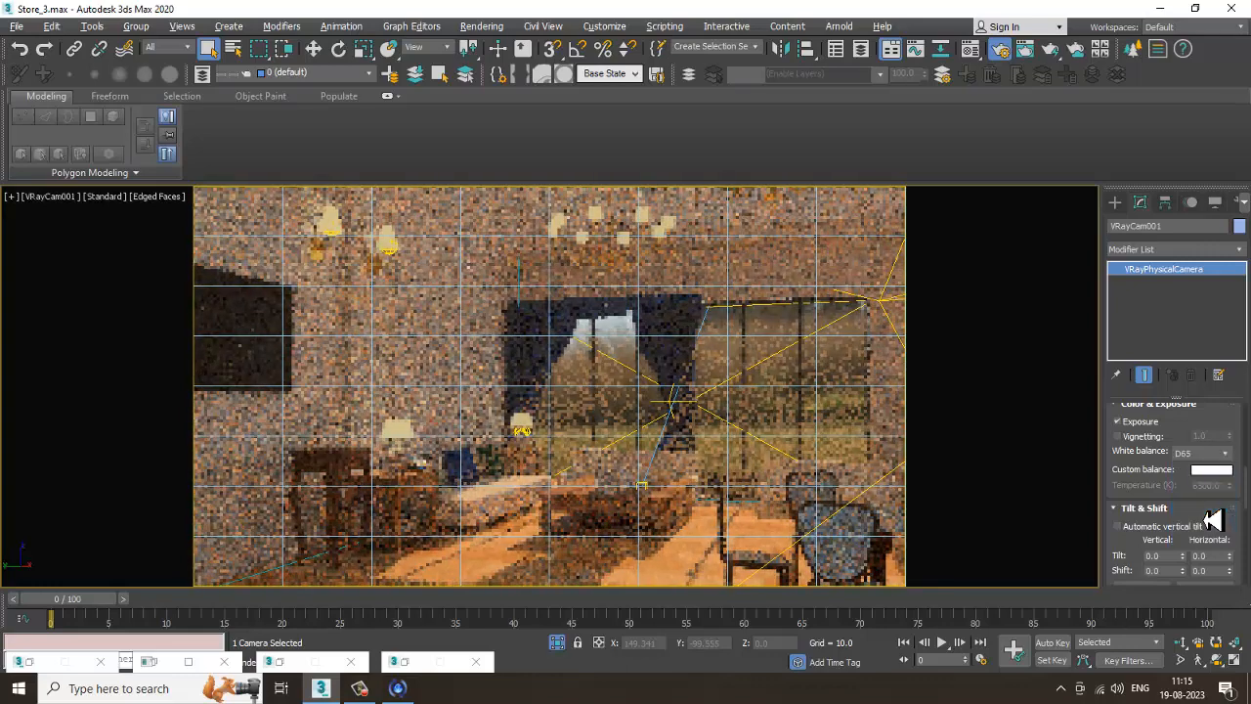
# Step: Set VRayCam001's white balance preset to D50, review its other camera settings and save the scene
pyautogui.click(1208, 454)
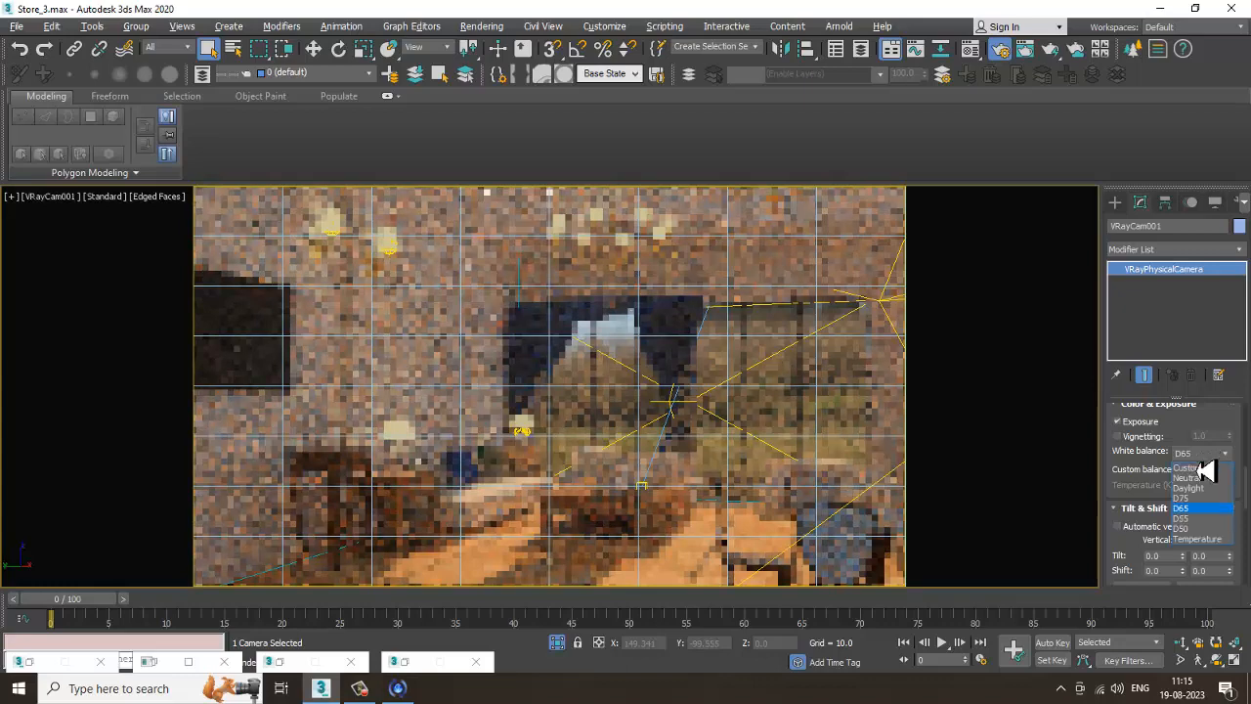
pyautogui.click(1208, 528)
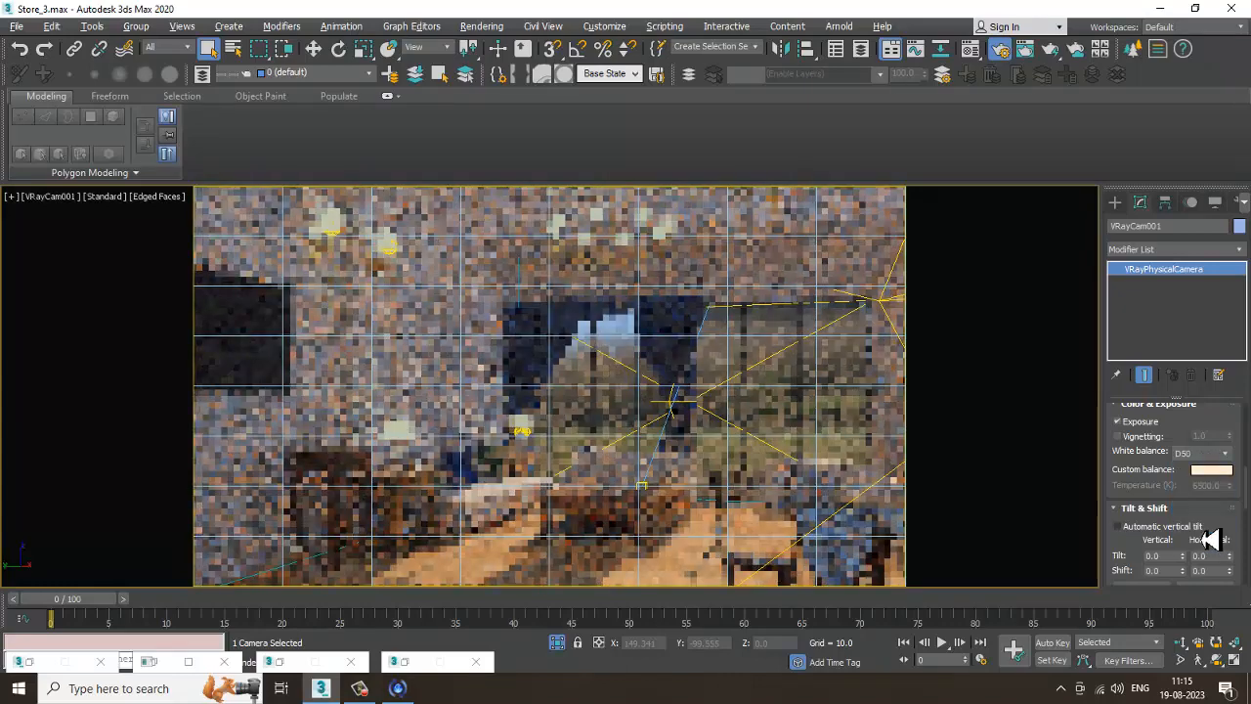
pyautogui.moveTo(1207, 509); pyautogui.dragTo(1133, 683)
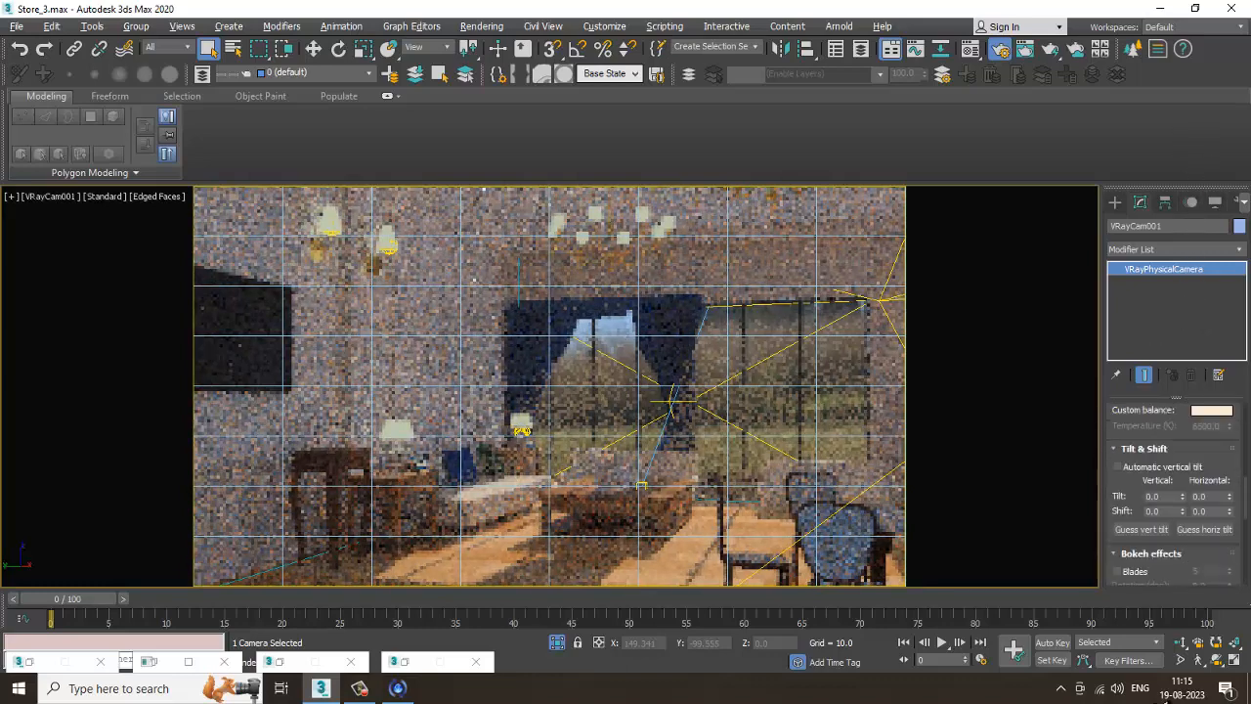
pyautogui.moveTo(1119, 438); pyautogui.dragTo(1139, 549)
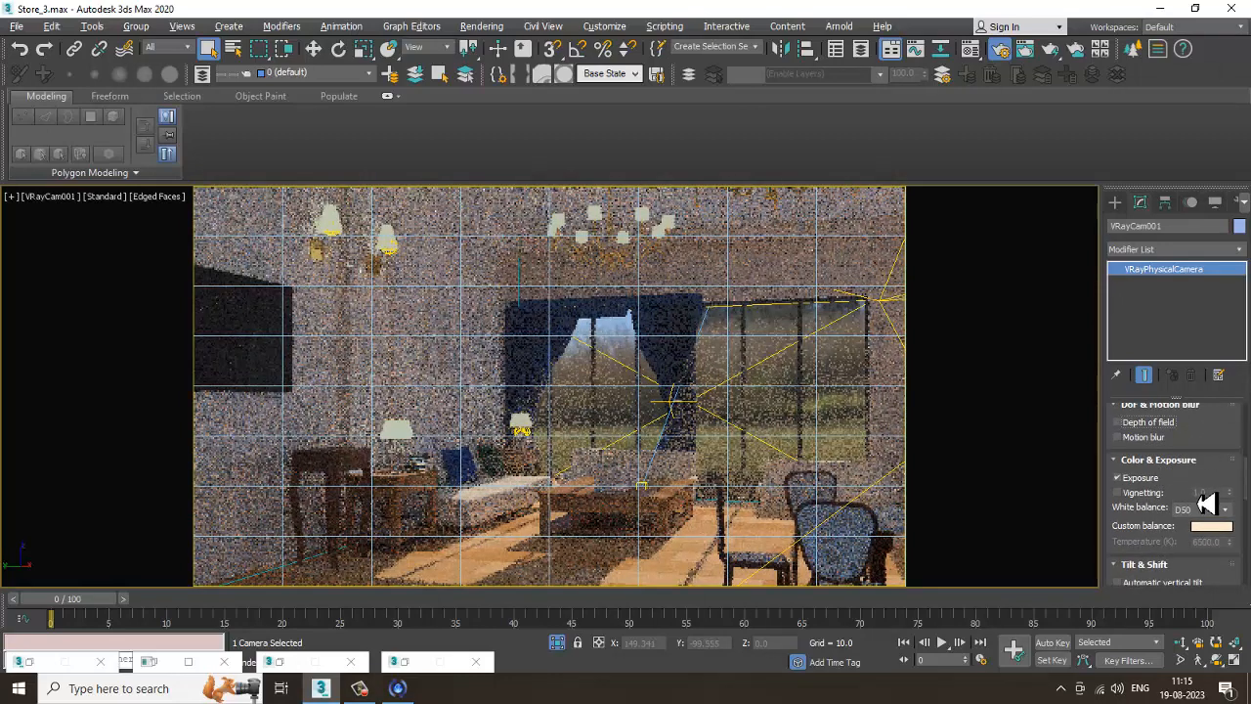
pyautogui.moveTo(1218, 441); pyautogui.dragTo(1220, 620)
pyautogui.moveTo(1190, 471); pyautogui.dragTo(1219, 673)
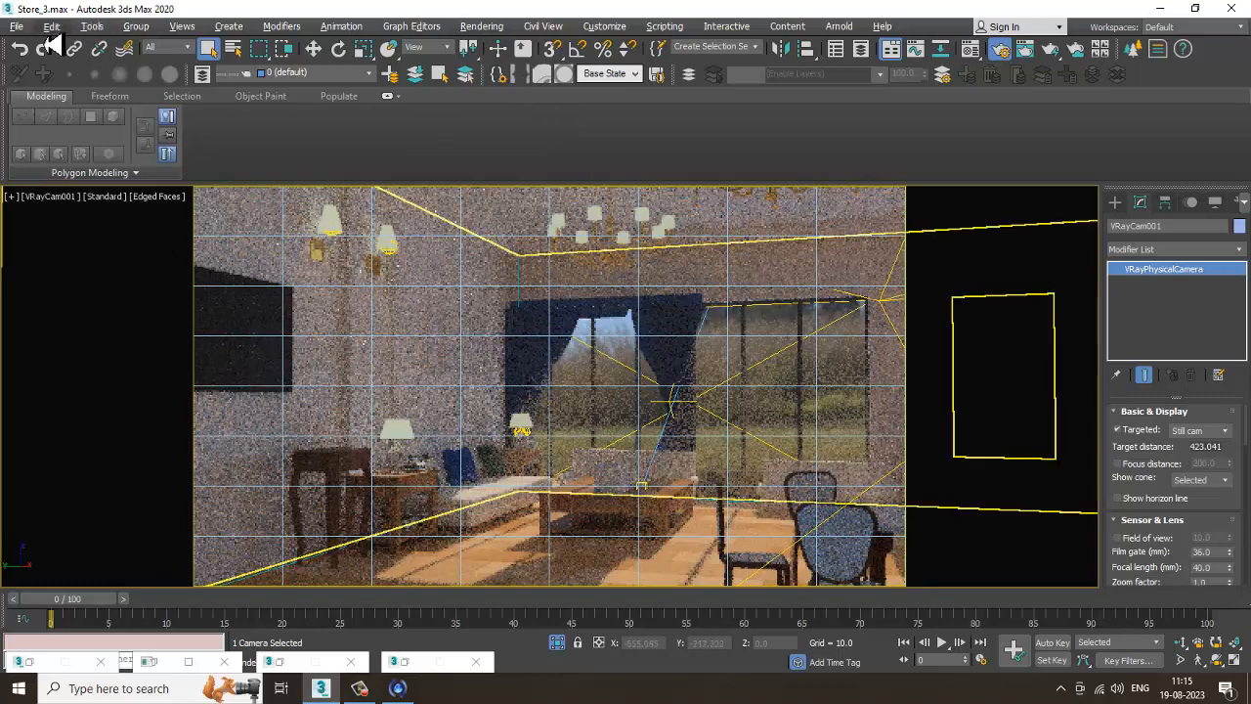
pyautogui.click(17, 27)
pyautogui.click(101, 148)
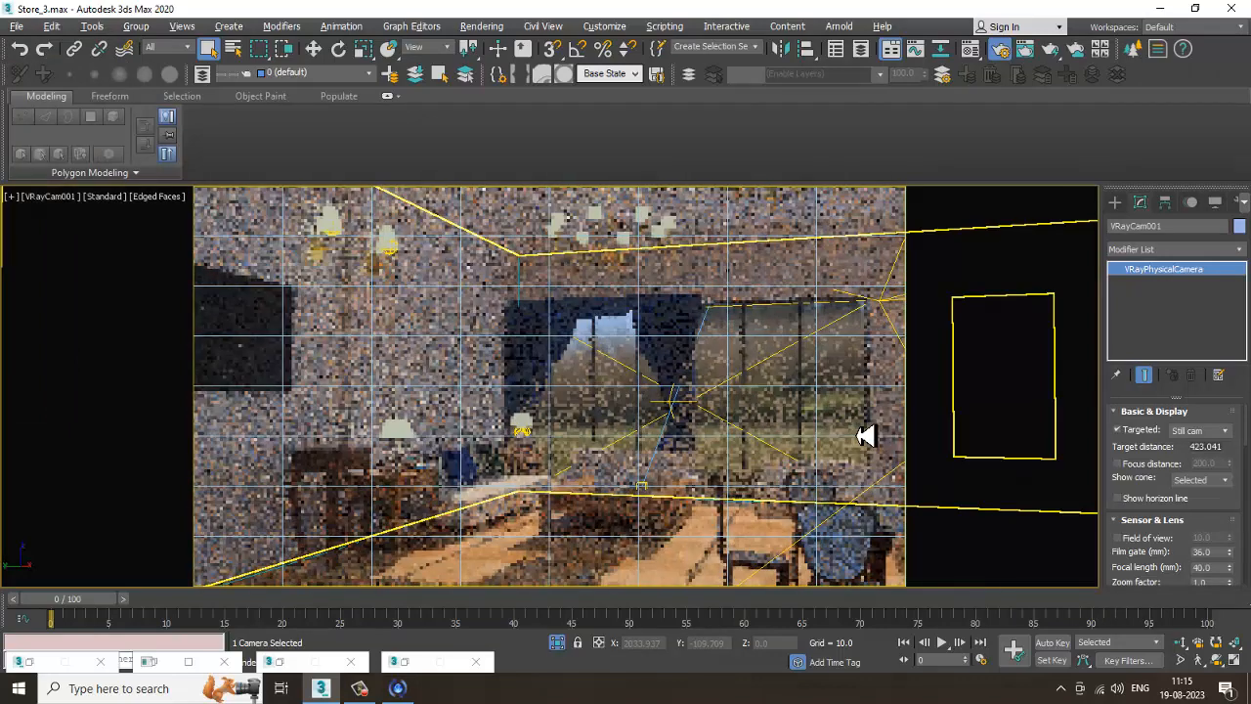
# Step: Open the Material Editor, switch it to Slate mode and reposition its window over the viewport
pyautogui.press('m')
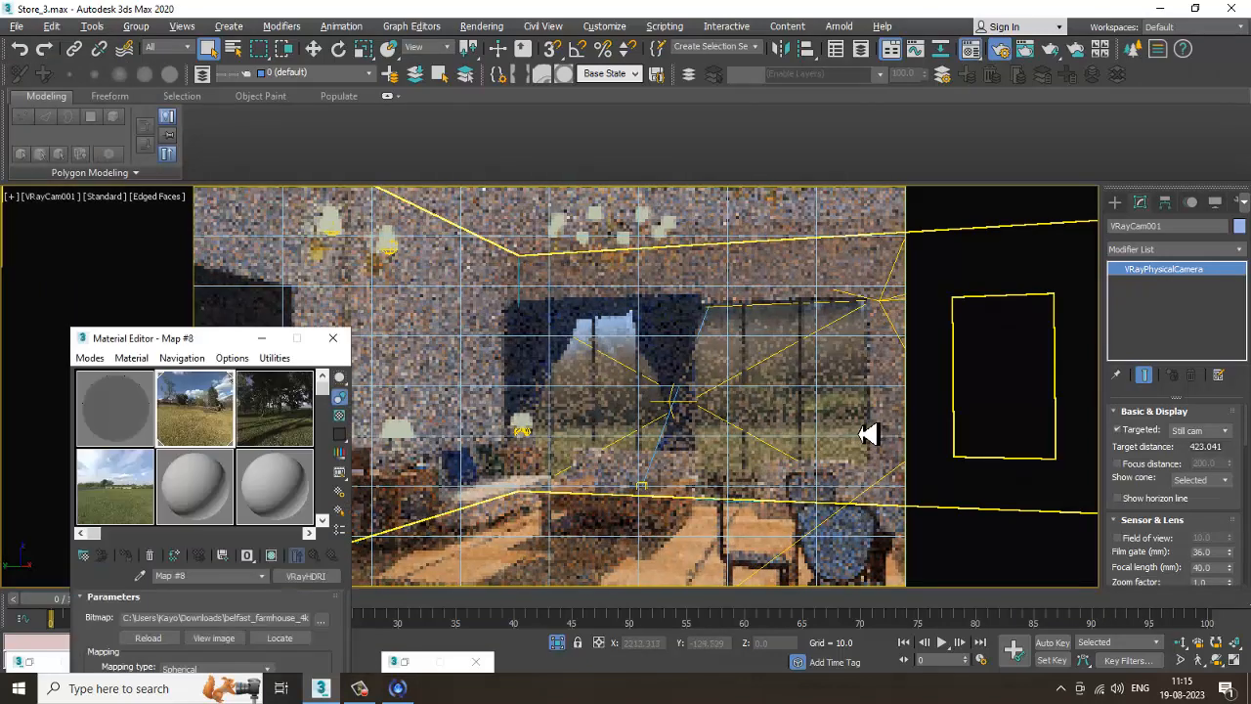
pyautogui.click(88, 360)
pyautogui.click(118, 399)
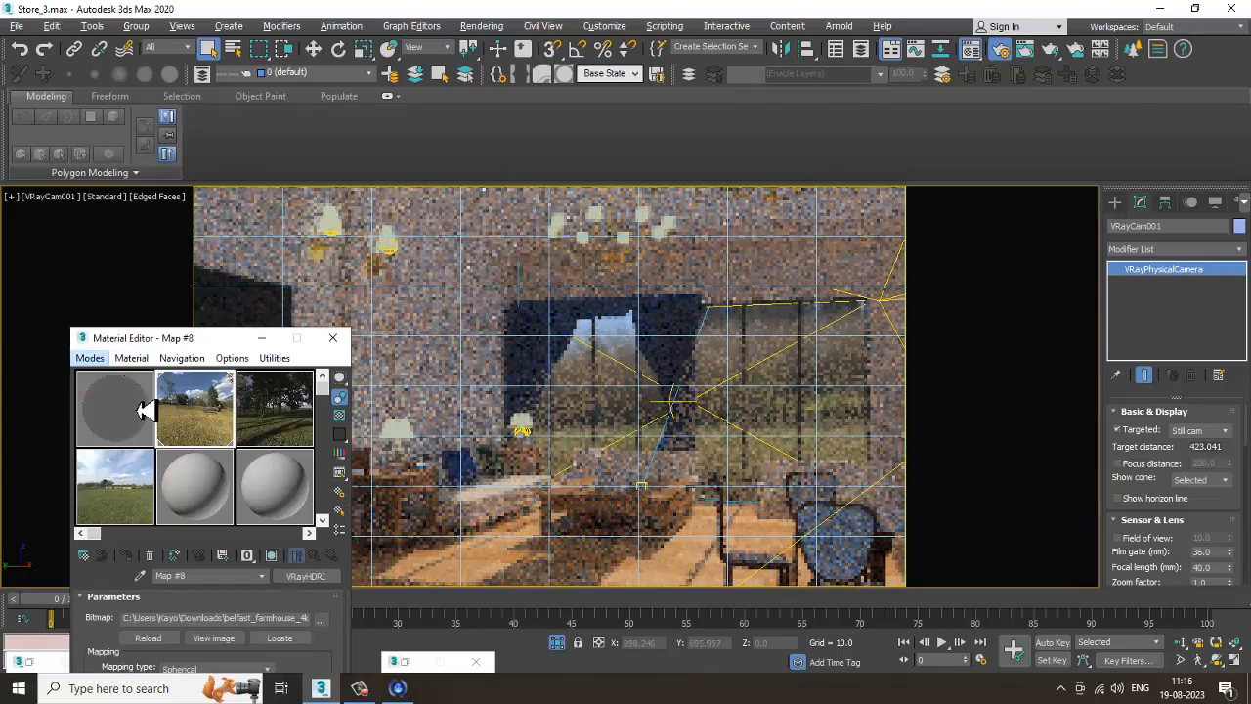
pyautogui.moveTo(706, 301); pyautogui.dragTo(588, 65)
# Step: Find the Glas material node in View1 and move it into empty space above the other nodes
pyautogui.scroll(5, 703, 362)
pyautogui.scroll(-4, 689, 333)
pyautogui.moveTo(718, 271); pyautogui.dragTo(762, 527, button='middle')
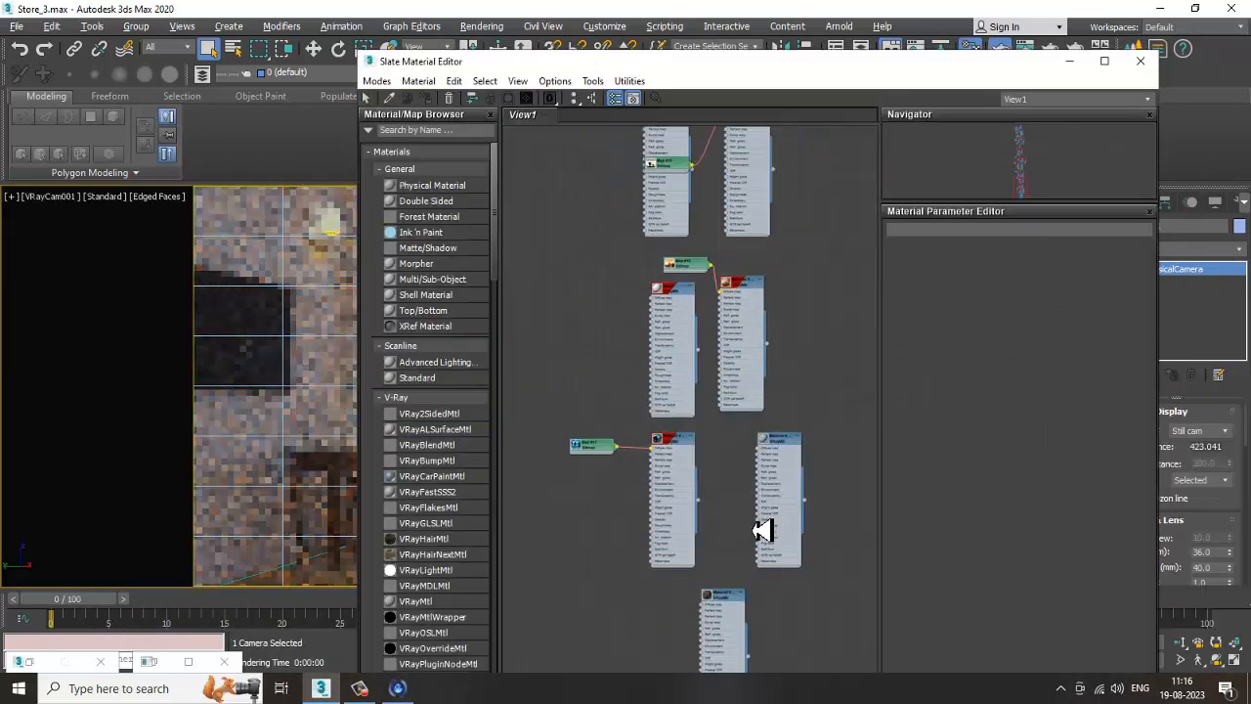
pyautogui.scroll(1, 748, 450)
pyautogui.moveTo(729, 215); pyautogui.dragTo(741, 426, button='middle')
pyautogui.moveTo(731, 260); pyautogui.dragTo(794, 490, button='middle')
pyautogui.scroll(2, 743, 310)
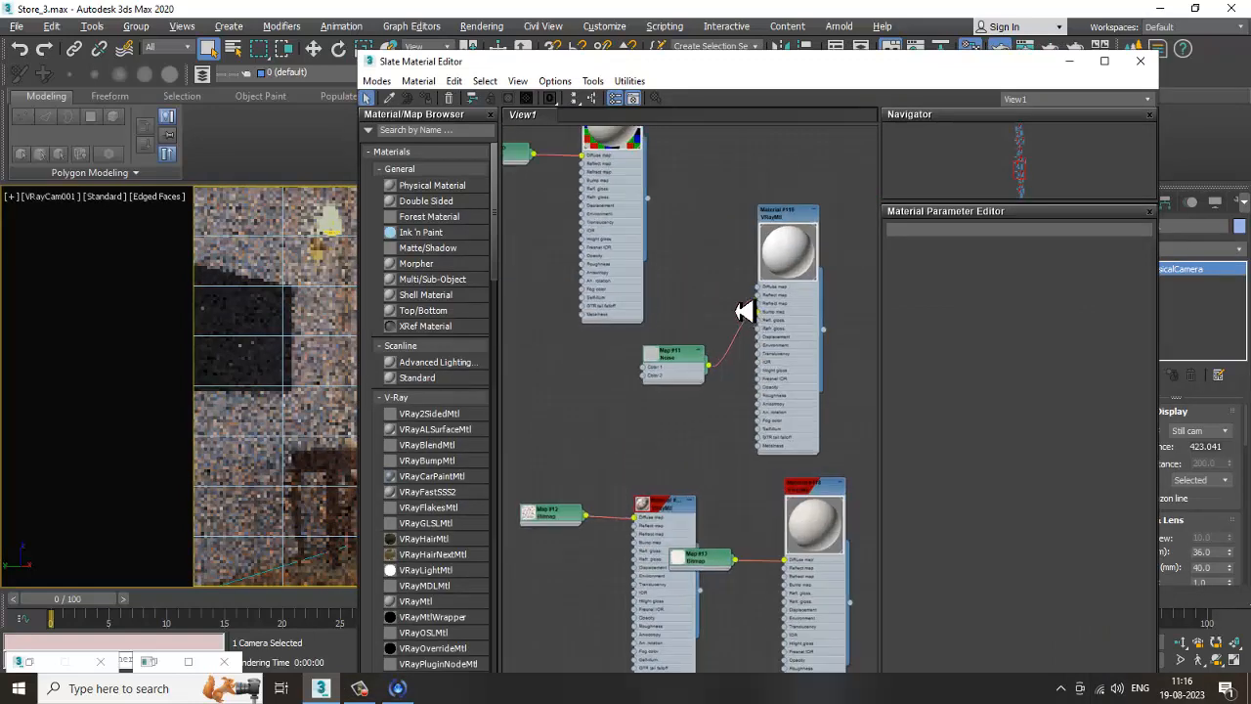
pyautogui.moveTo(812, 265); pyautogui.dragTo(848, 567, button='middle')
pyautogui.moveTo(809, 172); pyautogui.dragTo(740, 472, button='middle')
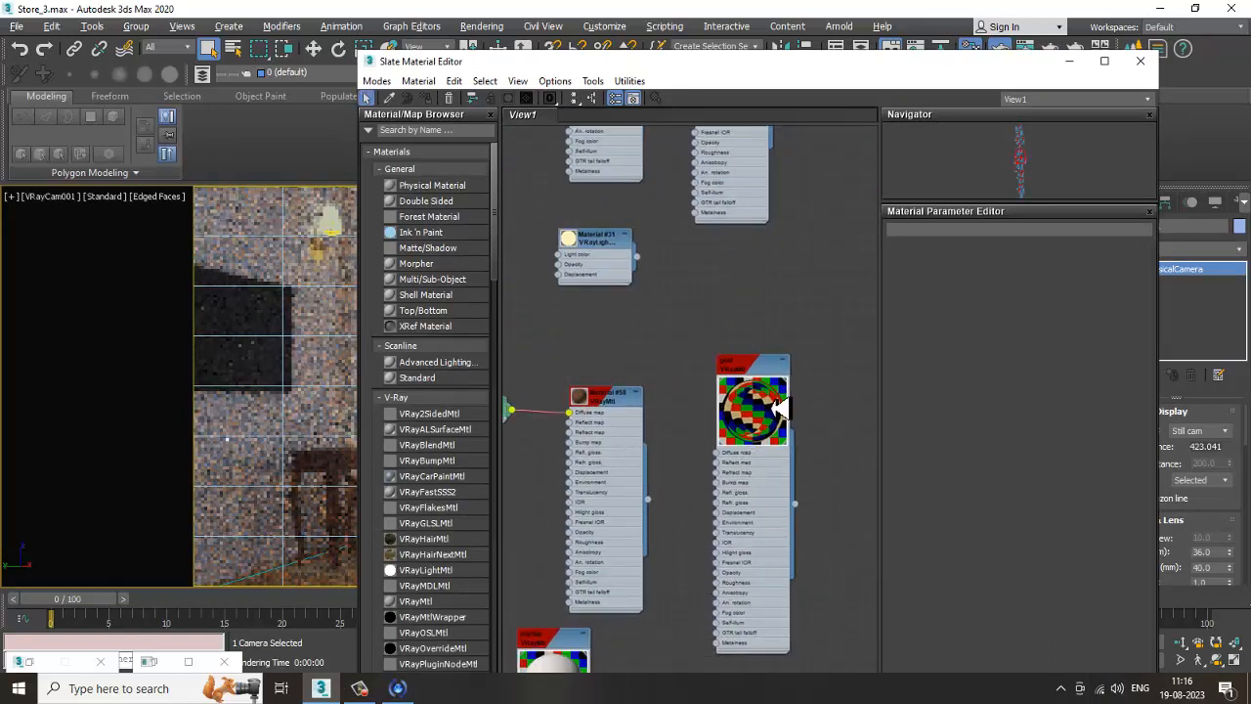
pyautogui.moveTo(754, 173); pyautogui.dragTo(782, 670, button='middle')
pyautogui.moveTo(787, 399); pyautogui.dragTo(765, 657, button='middle')
pyautogui.scroll(-2, 767, 445)
pyautogui.moveTo(727, 237); pyautogui.dragTo(704, 522, button='middle')
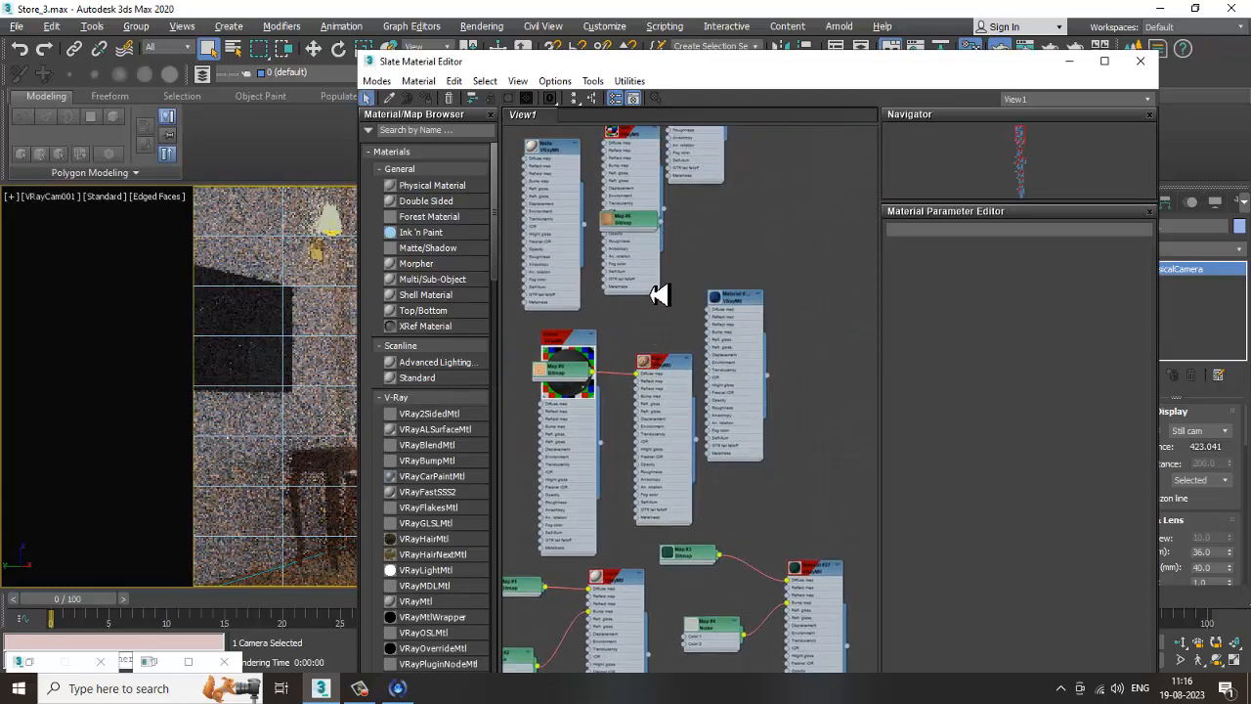
pyautogui.moveTo(659, 294); pyautogui.dragTo(724, 364, button='middle')
pyautogui.scroll(2, 652, 410)
pyautogui.moveTo(650, 410); pyautogui.dragTo(695, 573, button='middle')
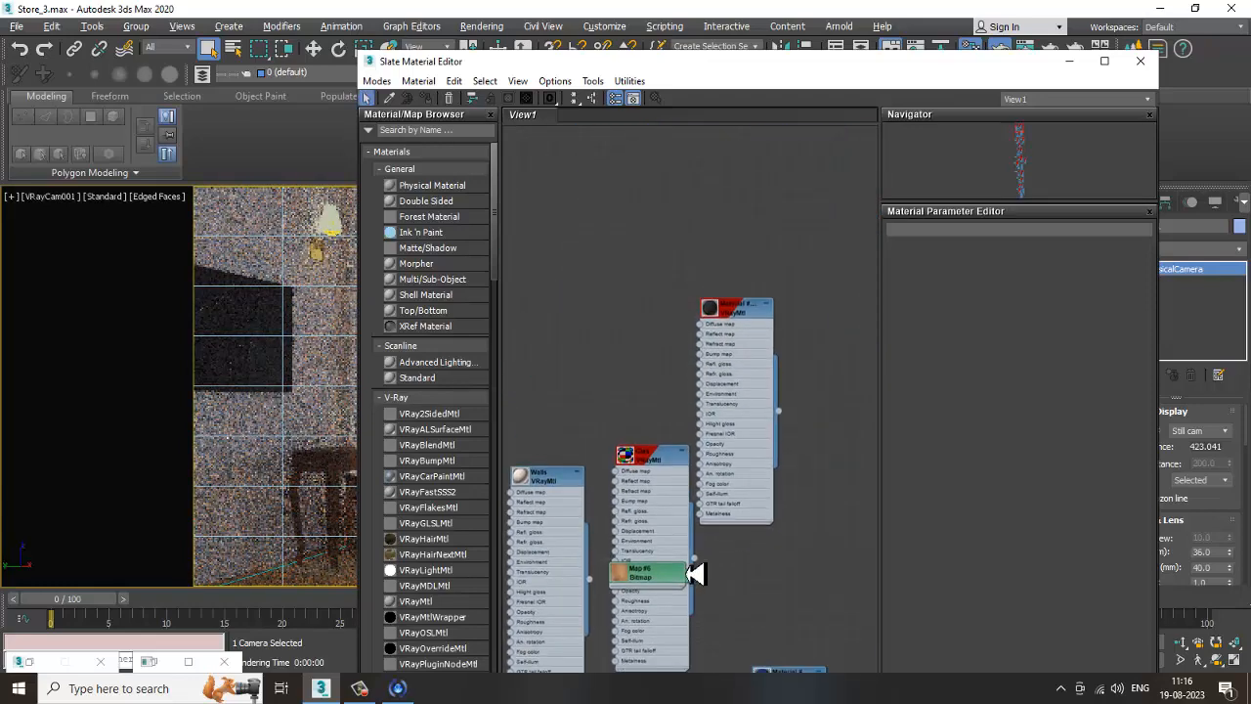
pyautogui.moveTo(668, 470); pyautogui.dragTo(846, 130)
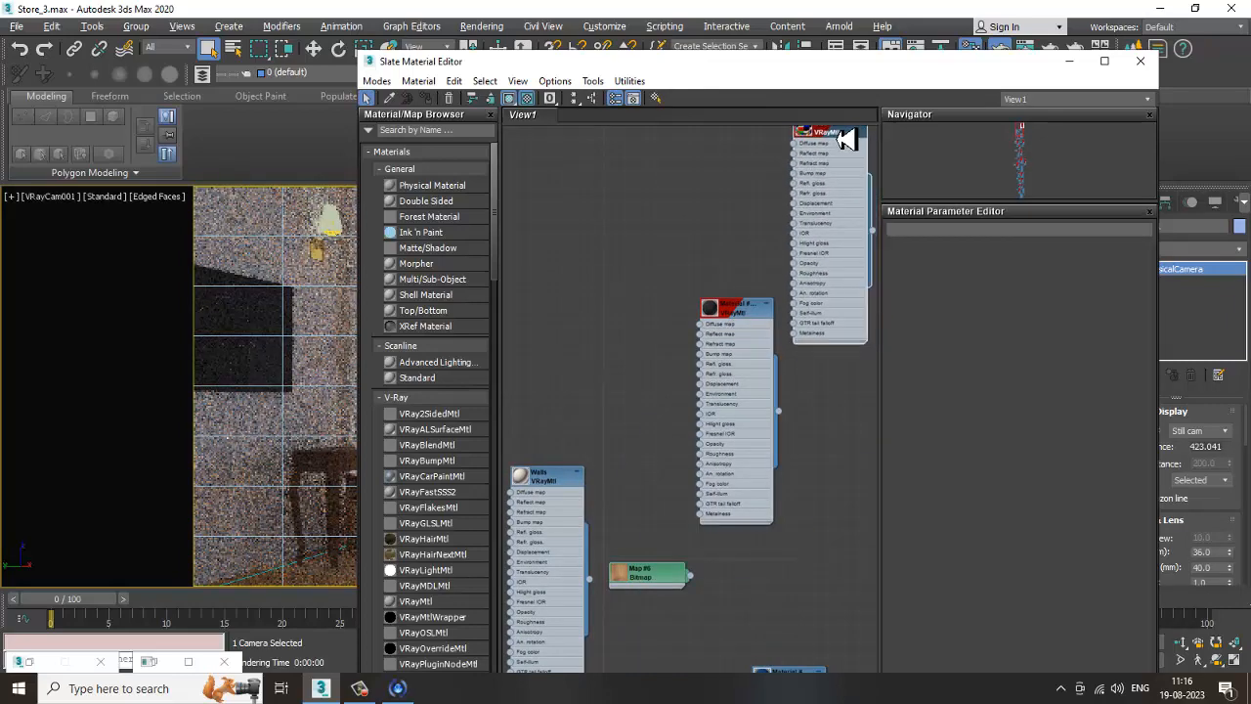
pyautogui.moveTo(846, 131); pyautogui.dragTo(892, 314, button='middle')
pyautogui.moveTo(869, 322); pyautogui.dragTo(684, 284)
pyautogui.scroll(1, 684, 285)
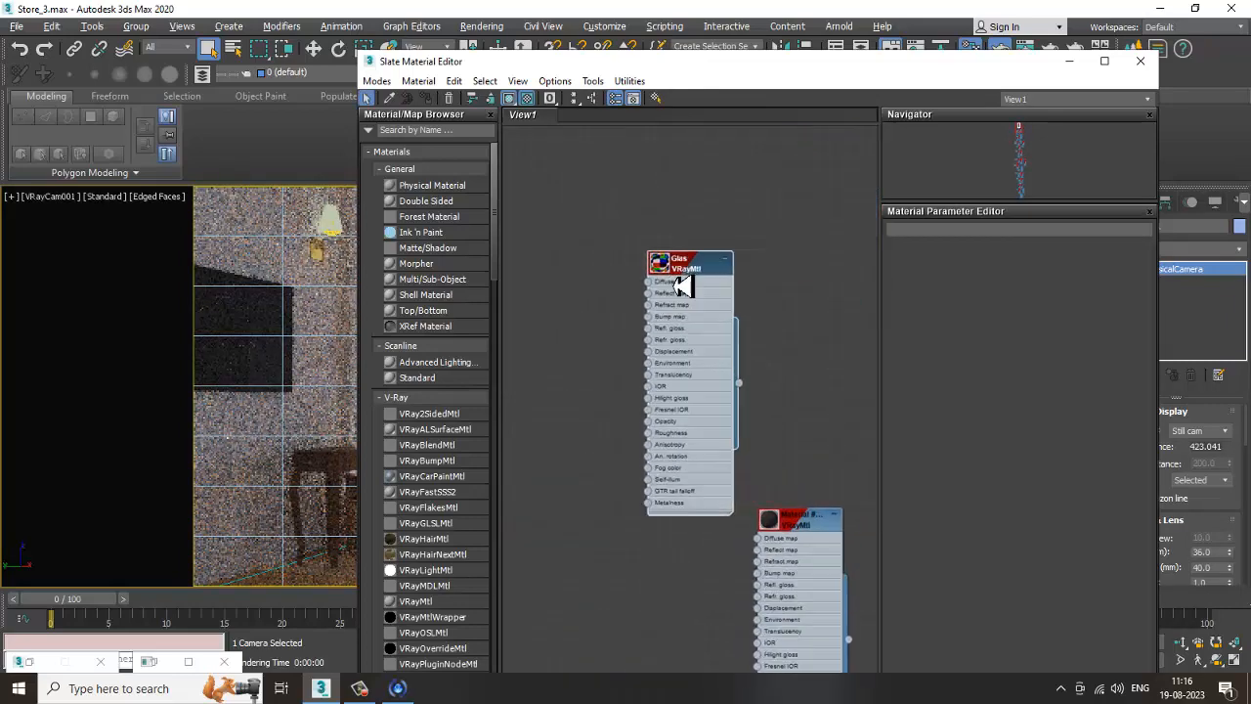
pyautogui.moveTo(768, 277); pyautogui.dragTo(819, 186, button='middle')
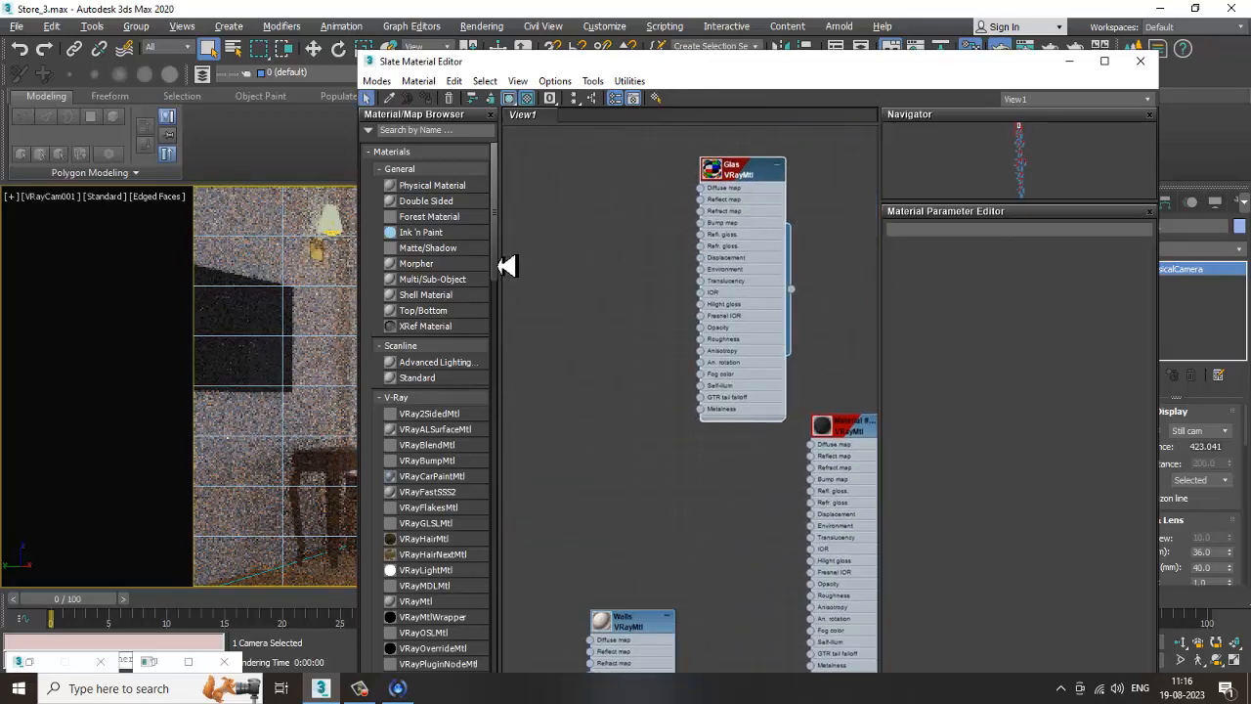
# Step: Bring the map types into view in the Material/Map Browser, save the scene and stop V-Ray IPR in the camera viewport
pyautogui.moveTo(505, 266); pyautogui.dragTo(534, 425)
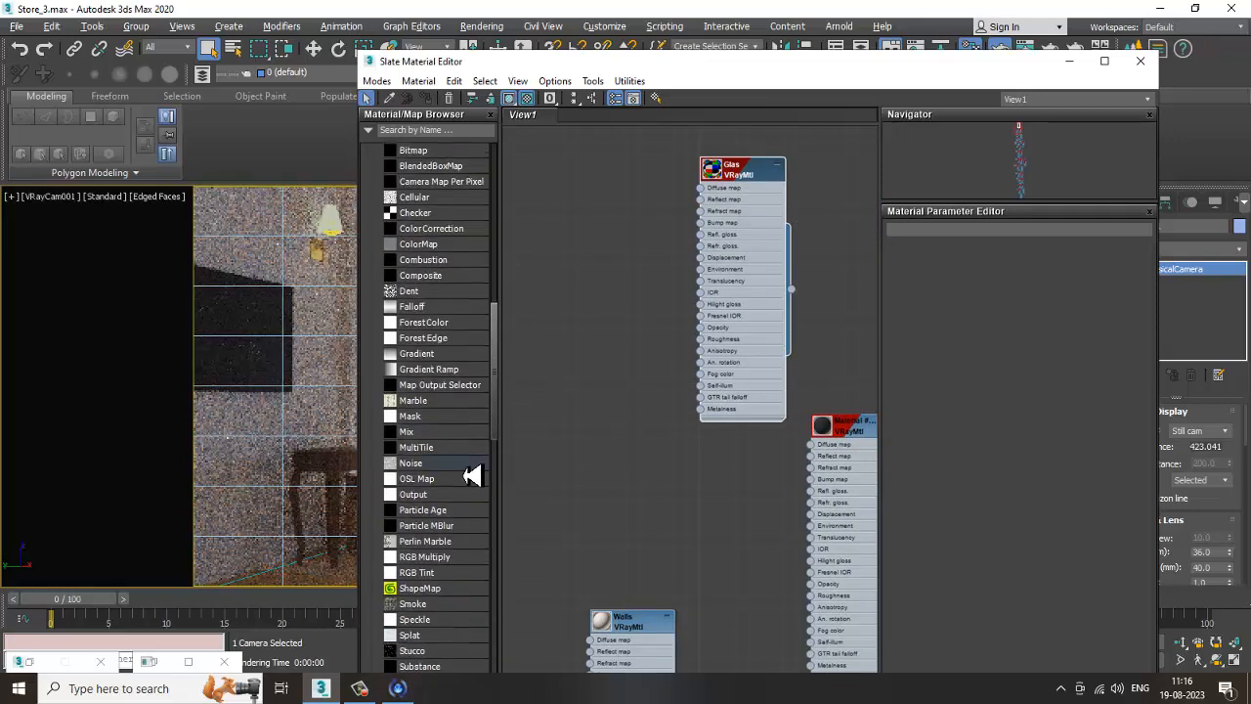
pyautogui.click(17, 26)
pyautogui.click(76, 154)
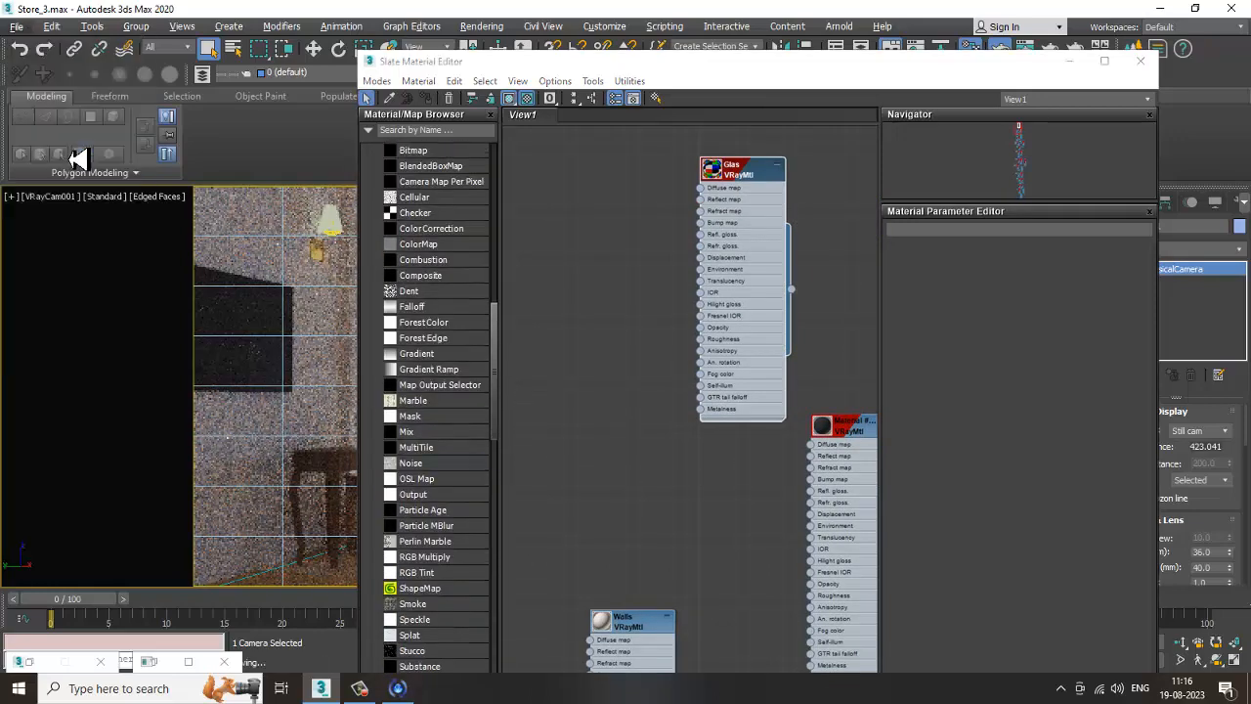
pyautogui.click(105, 197)
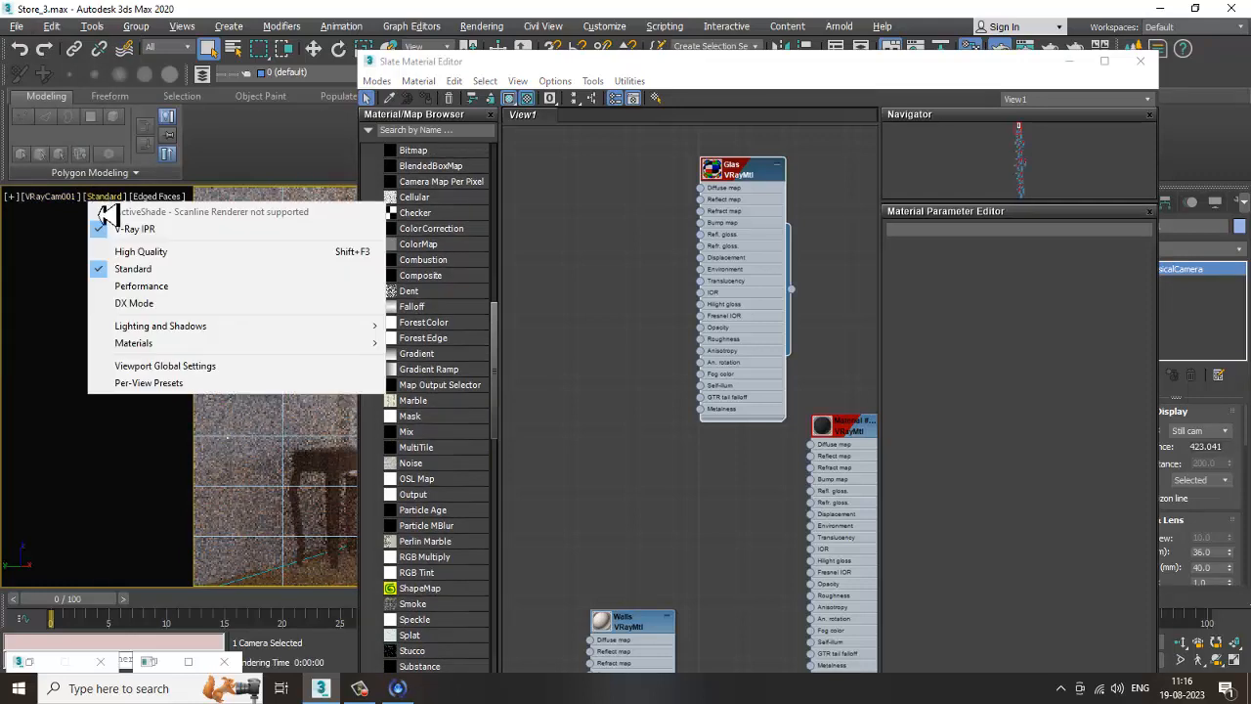
pyautogui.click(140, 240)
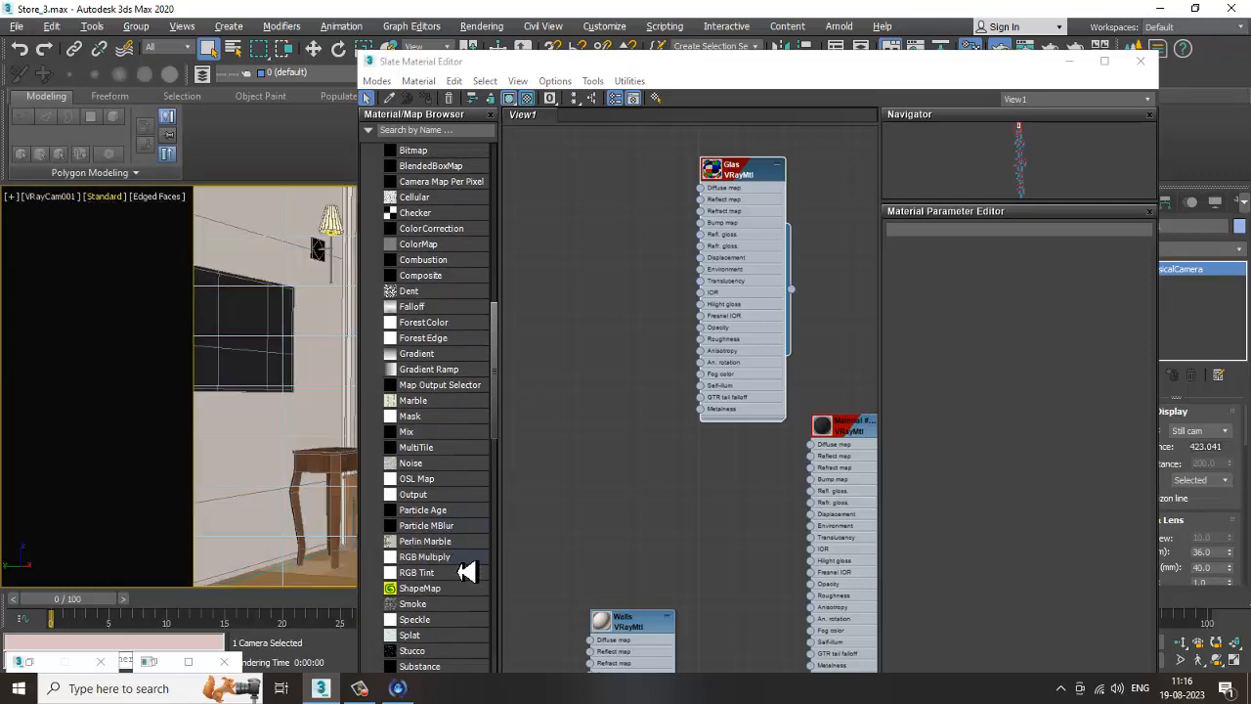
# Step: Add a Noise map, connect it to the Glas material's Bump map input and set the noise size to 0.1
pyautogui.click(430, 465)
pyautogui.moveTo(589, 302); pyautogui.dragTo(699, 223)
pyautogui.doubleClick(611, 296)
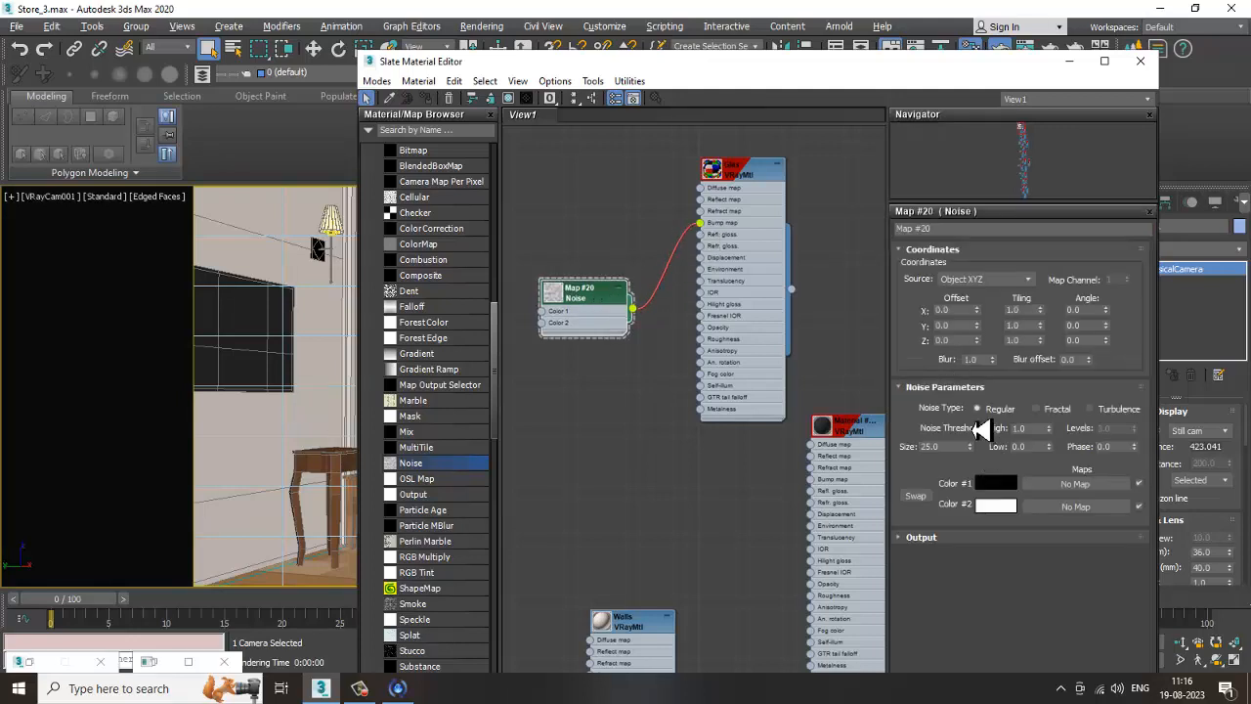
pyautogui.doubleClick(953, 446)
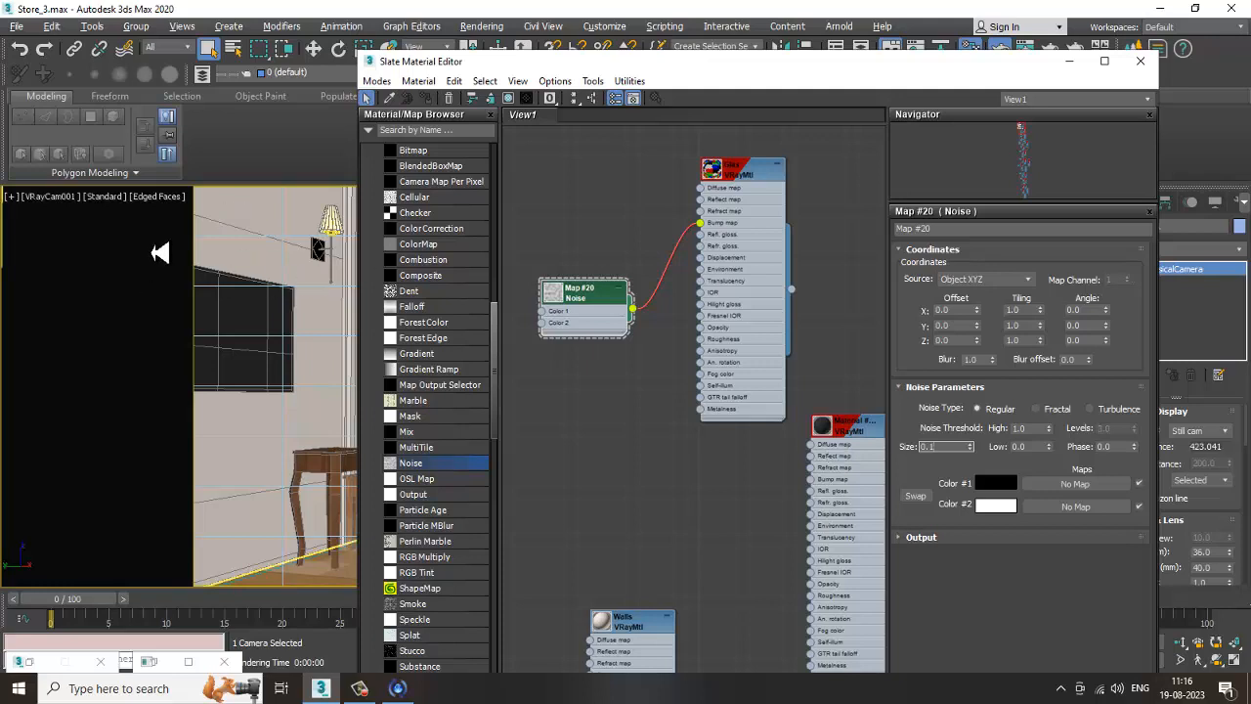
# Step: Restart V-Ray IPR in the VRayCam001 viewport and minimize the Slate Material Editor
pyautogui.click(122, 197)
pyautogui.click(159, 244)
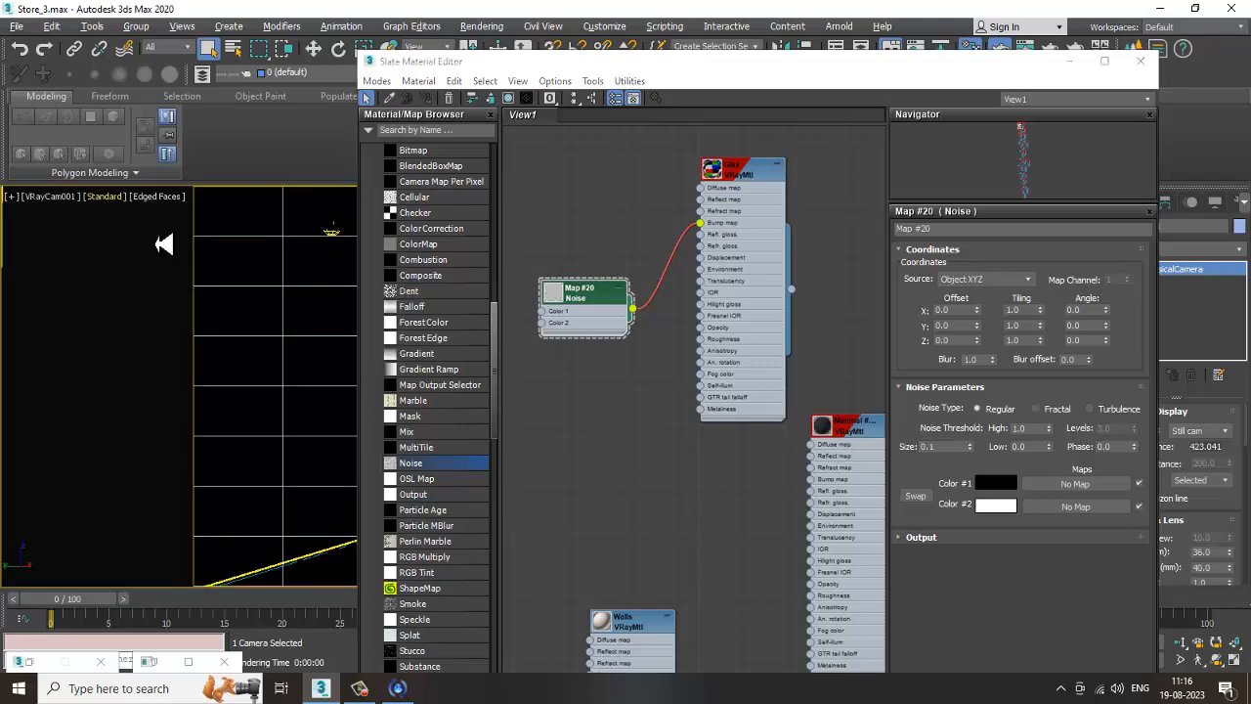
pyautogui.click(1069, 61)
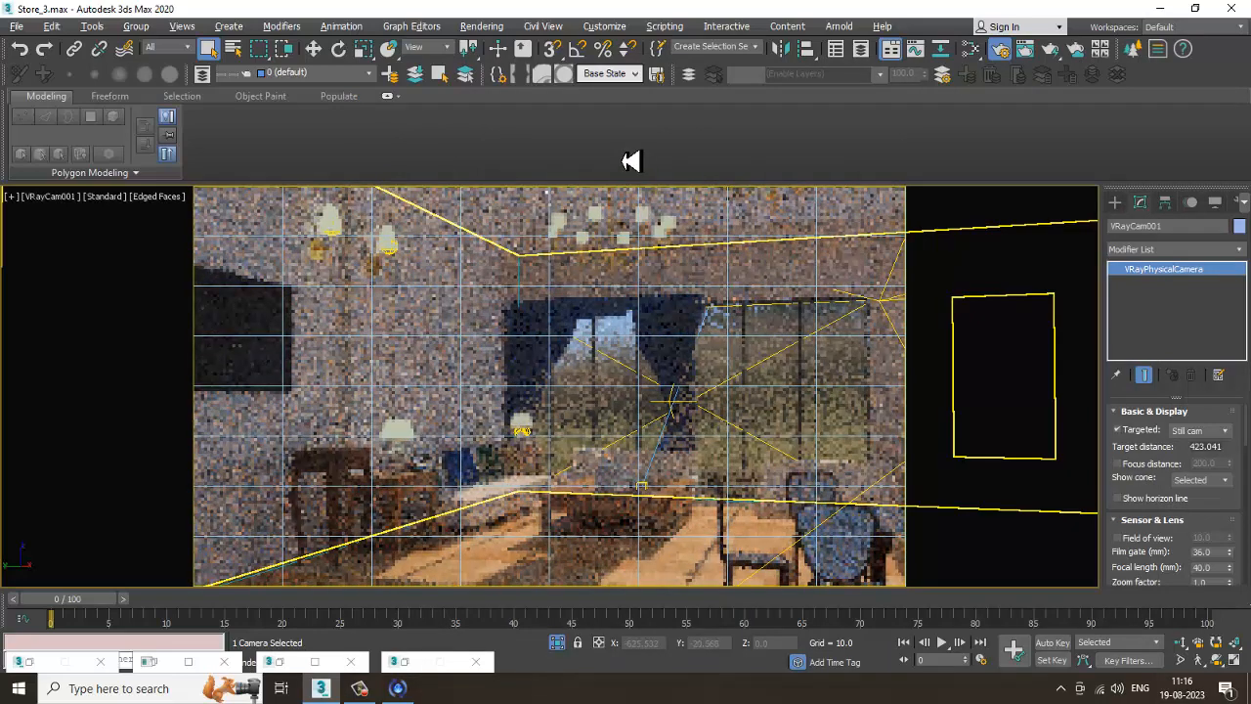
# Step: Run a test render of the VRayCam001 view and close the V-Ray frame buffer
pyautogui.click(484, 28)
pyautogui.click(489, 54)
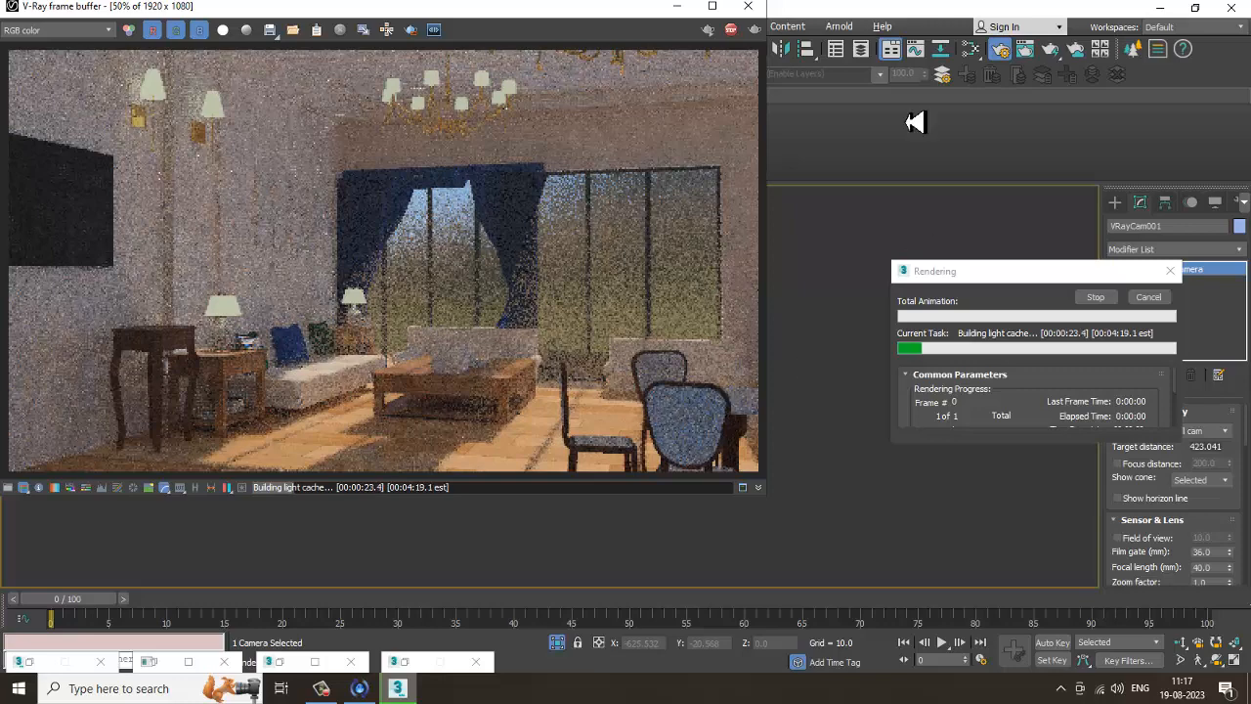
pyautogui.click(747, 7)
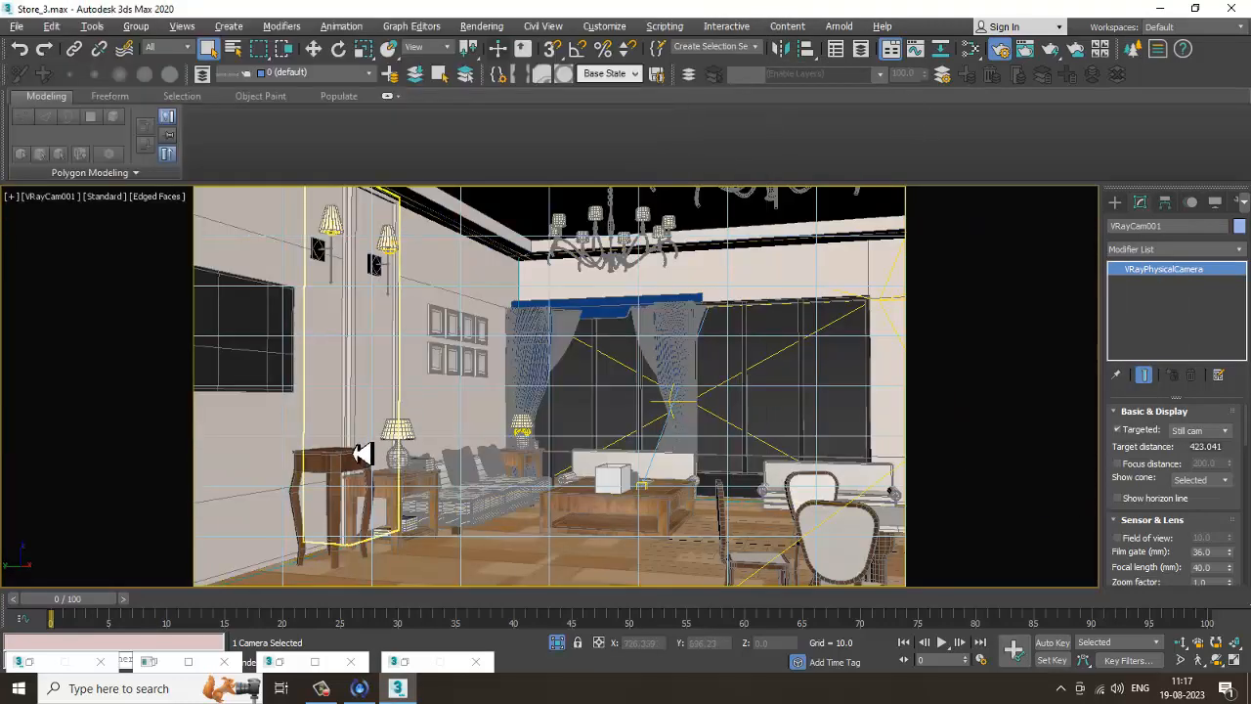
# Step: Switch the viewport to the Perspective view and turn off V-Ray IPR to show the shaded model
pyautogui.press('p')
pyautogui.scroll(-4, 530, 419)
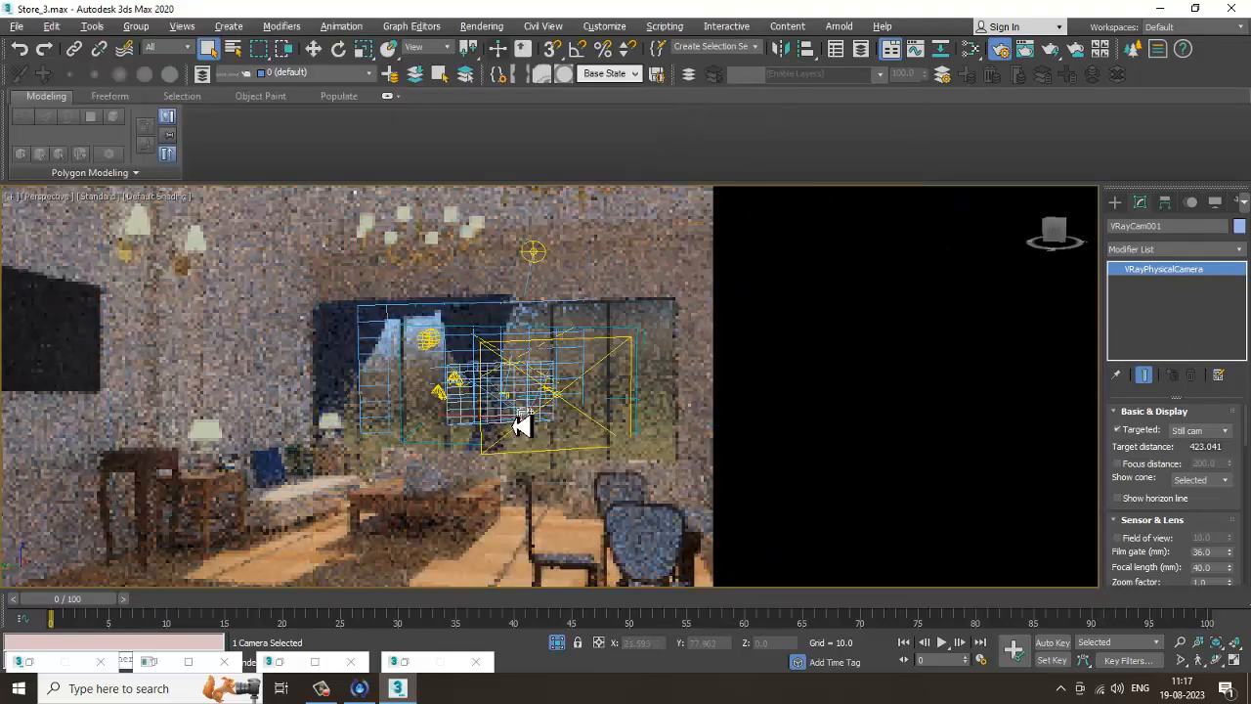
pyautogui.click(103, 199)
pyautogui.click(137, 231)
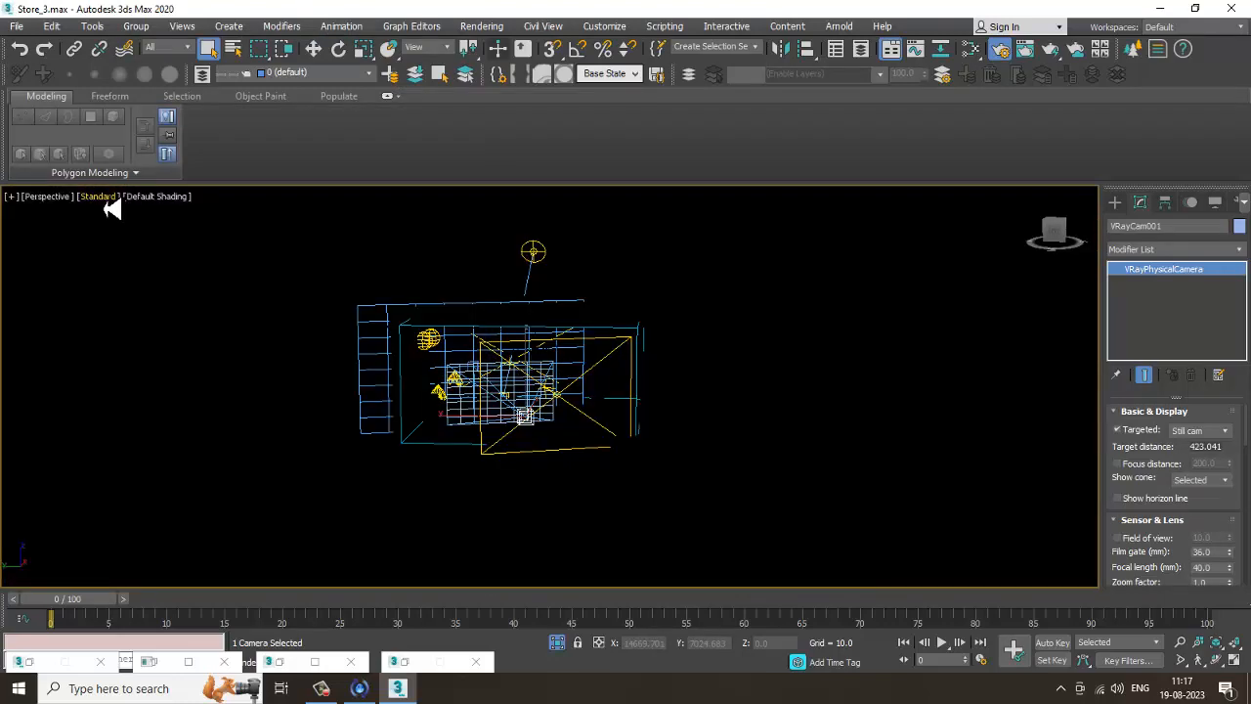
pyautogui.click(100, 198)
pyautogui.click(137, 231)
# Step: Select VRayLight001 at the open side of the room and clone it toward the side wall
pyautogui.scroll(6, 669, 444)
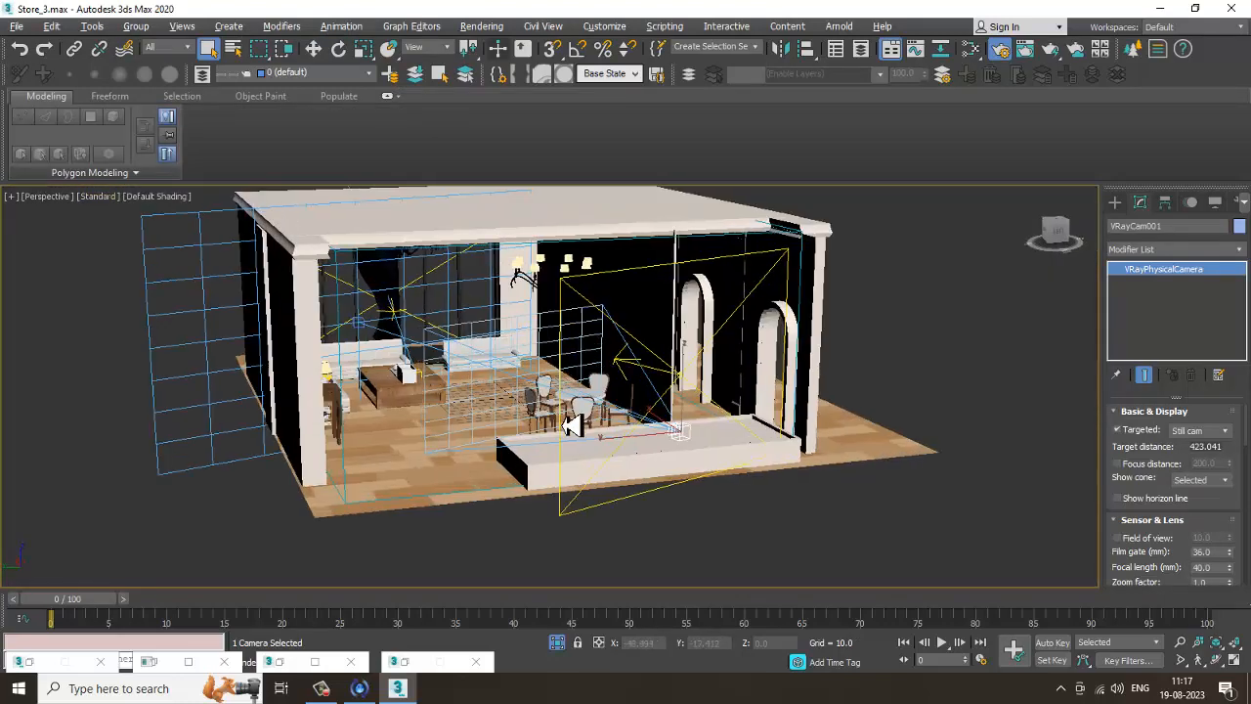
pyautogui.keyDown('alt'); pyautogui.moveTo(669, 444); pyautogui.dragTo(673, 448, button='middle'); pyautogui.keyUp('alt')
pyautogui.click(684, 395)
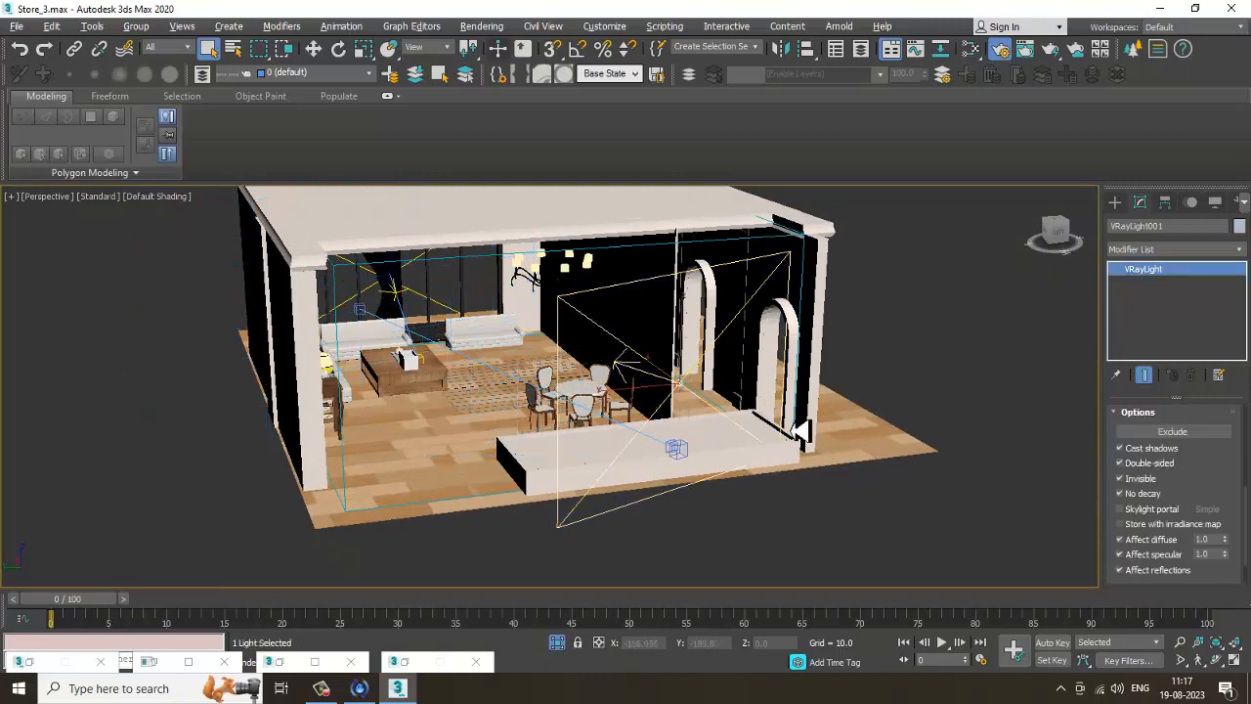
pyautogui.keyDown('alt'); pyautogui.moveTo(801, 433); pyautogui.dragTo(767, 437, button='middle'); pyautogui.keyUp('alt')
pyautogui.press('w')
pyautogui.moveTo(634, 400)
pyautogui.keyDown('shift'); pyautogui.mouseDown()
pyautogui.moveTo(278, 404)
pyautogui.moveTo(397, 408)
pyautogui.moveTo(367, 418)
pyautogui.mouseUp(); pyautogui.keyUp('shift')
pyautogui.click(635, 419)
# Step: Scale and rotate the cloned light to face into the room and move it to about X -324, Y 184
pyautogui.press('r')
pyautogui.press('e')
pyautogui.press('w')
pyautogui.keyDown('alt'); pyautogui.moveTo(444, 416); pyautogui.dragTo(502, 434, button='middle'); pyautogui.keyUp('alt')
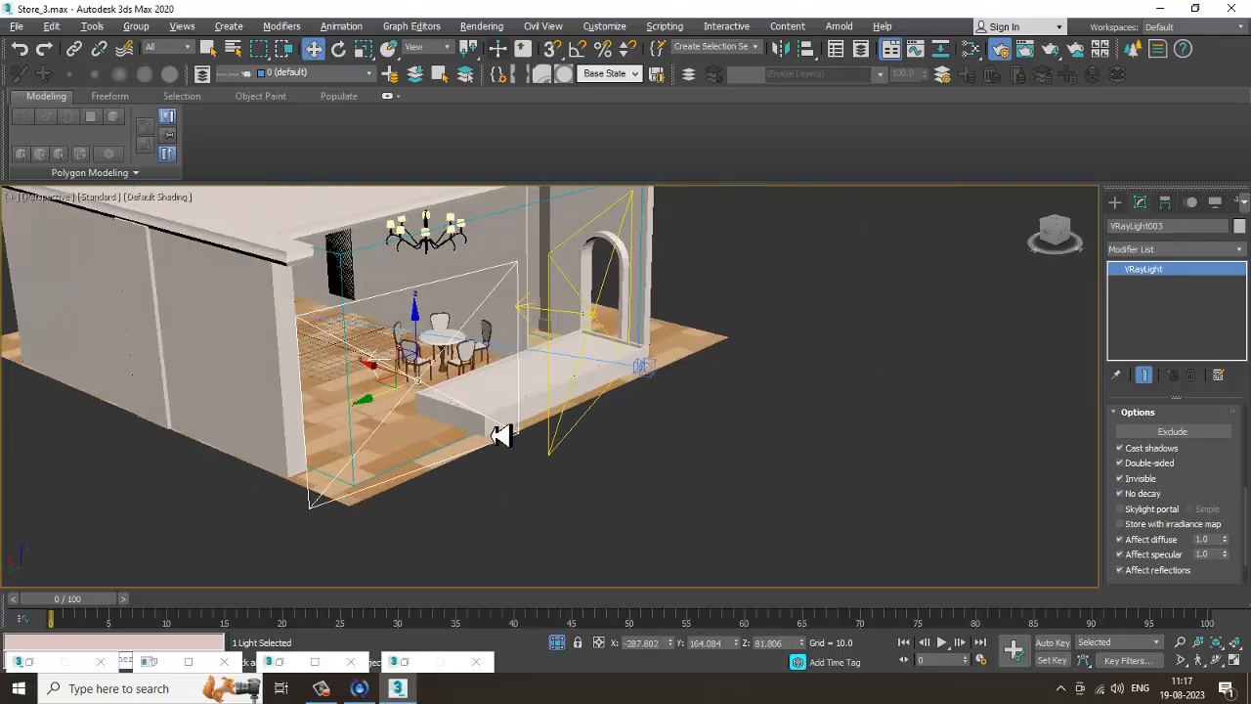
pyautogui.keyDown('alt'); pyautogui.moveTo(376, 381); pyautogui.dragTo(355, 400, button='middle'); pyautogui.keyUp('alt')
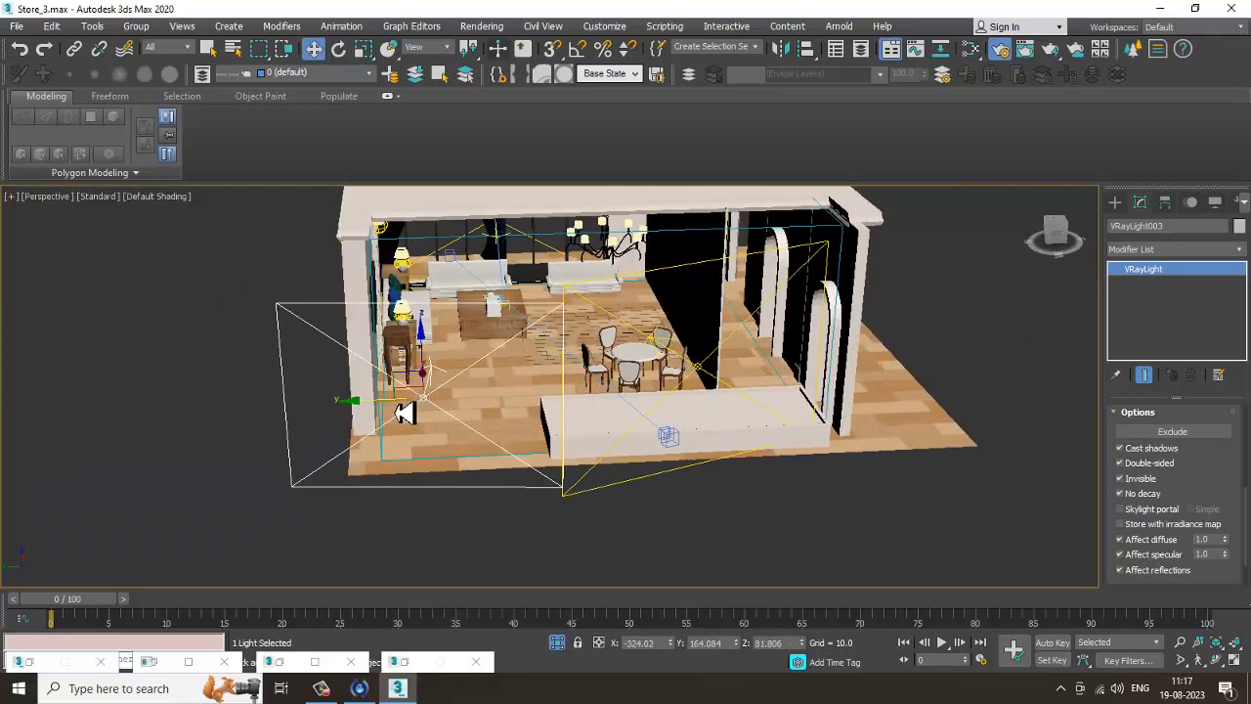
# Step: Set the cloned light's multiplier to 0.1, deselect it and return to the four-viewport layout
pyautogui.moveTo(1209, 469); pyautogui.dragTo(1200, 505)
pyautogui.rightClick(1199, 505)
pyautogui.click(1145, 540)
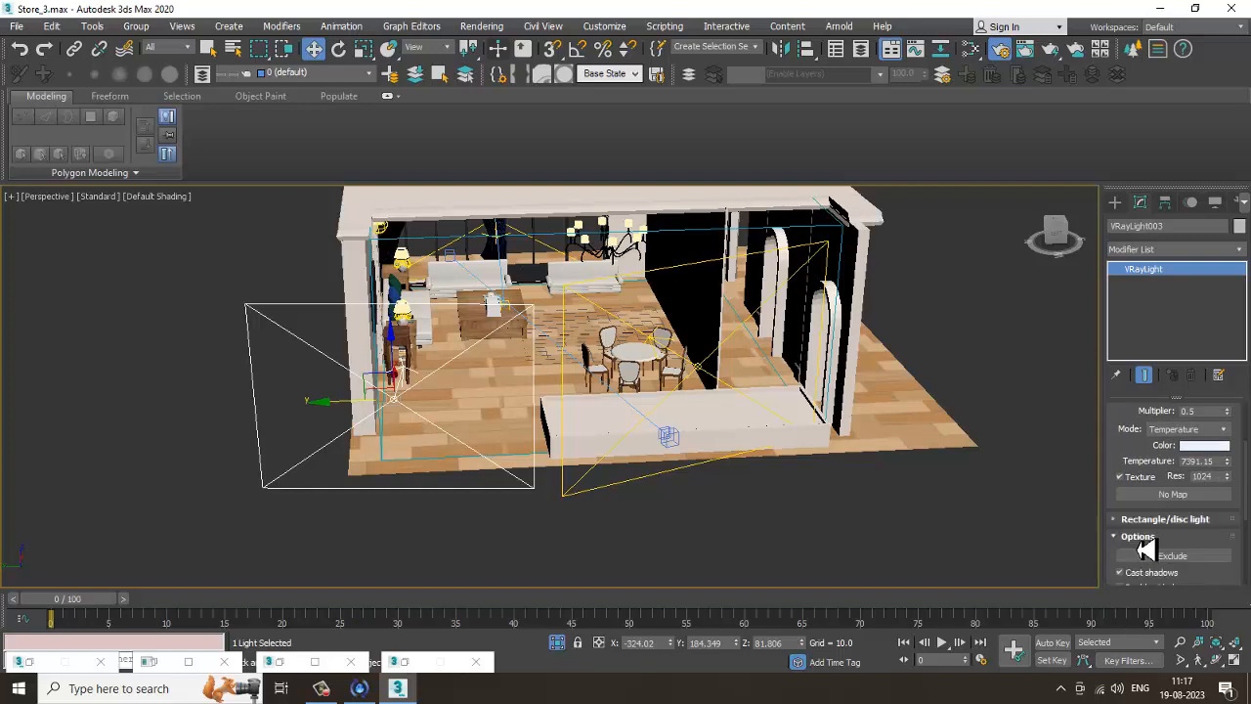
pyautogui.moveTo(1206, 411); pyautogui.dragTo(1106, 412)
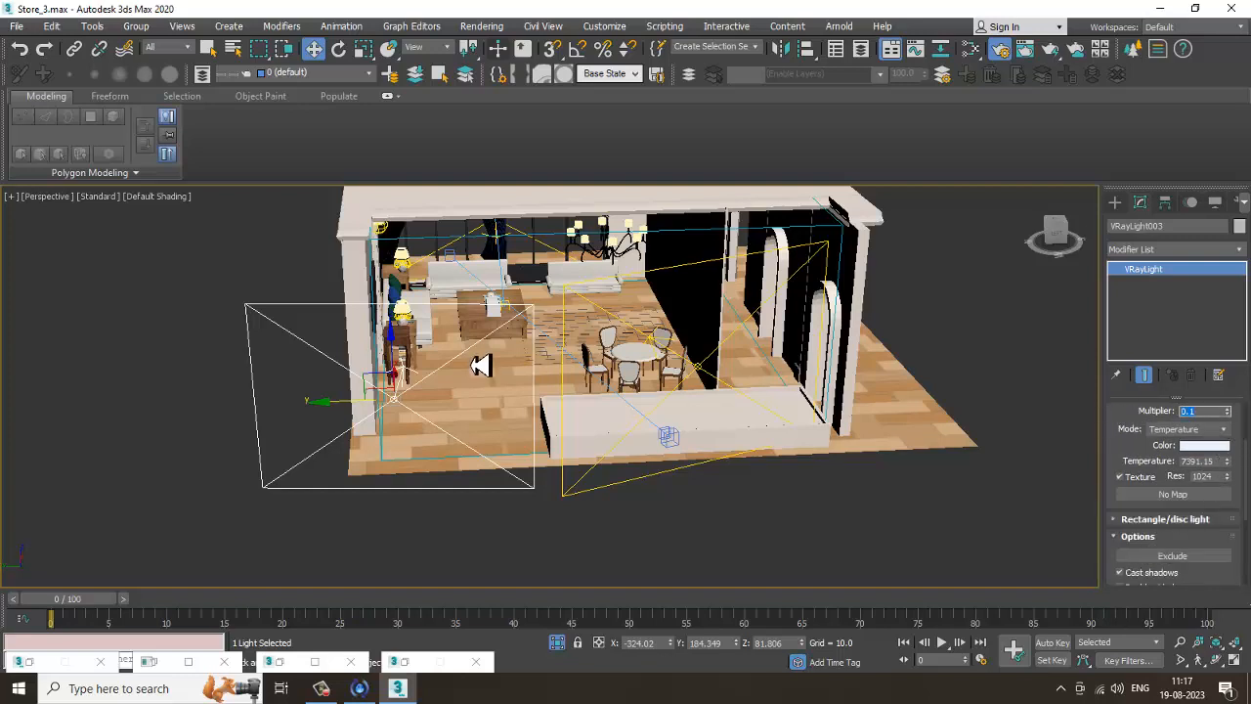
pyautogui.click(860, 508)
pyautogui.hotkey('alt', 'w')
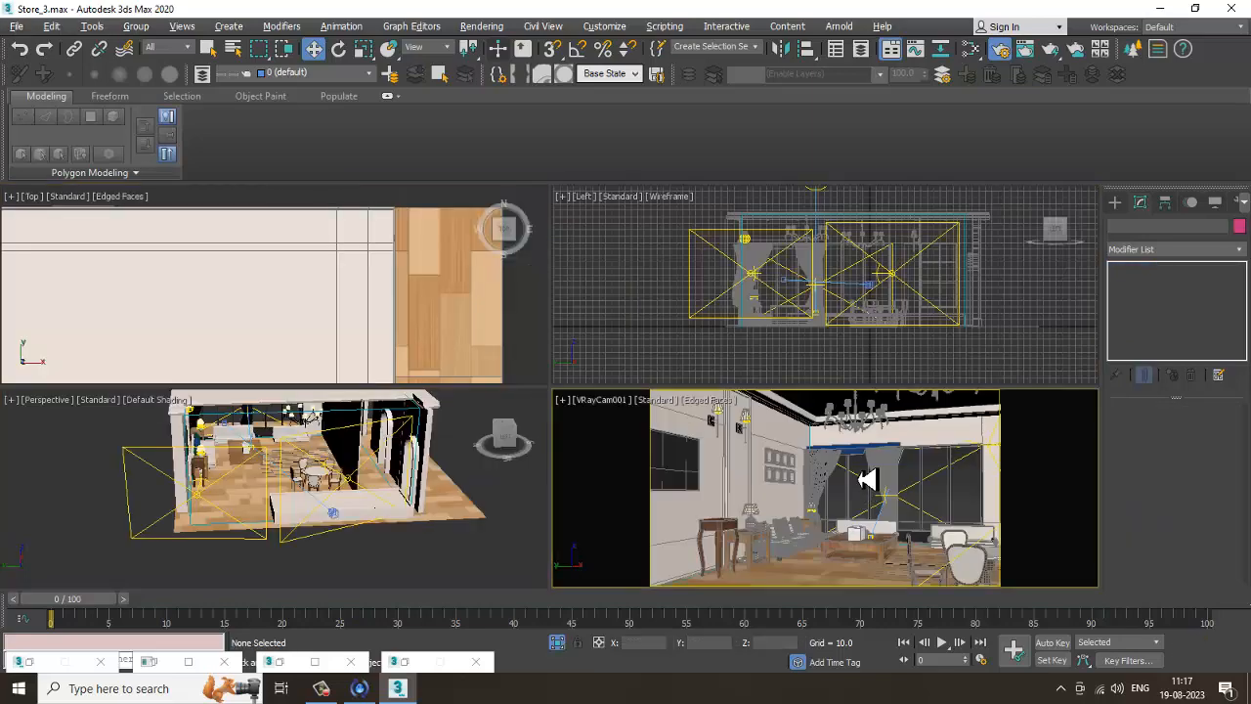
# Step: Maximize the VRayCam001 viewport, try V-Ray IPR shading in it and start preparing a test render
pyautogui.click(867, 479)
pyautogui.hotkey('alt', 'w')
pyautogui.click(144, 205)
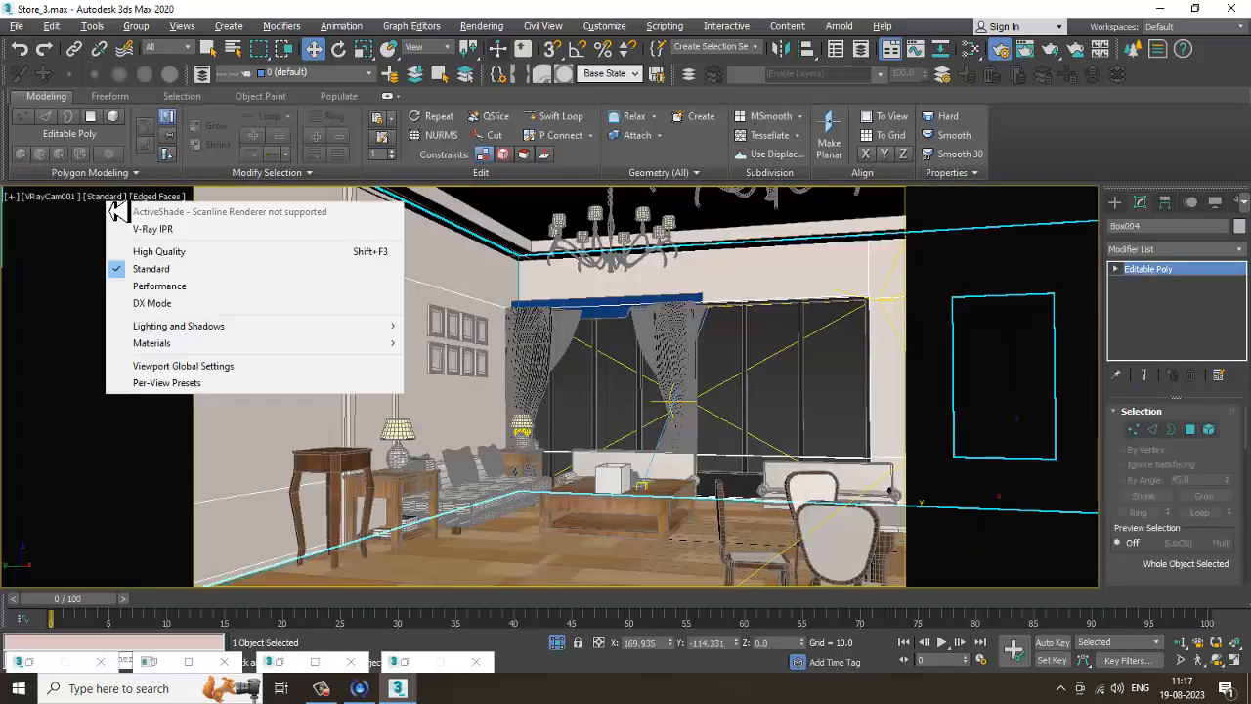
pyautogui.click(145, 236)
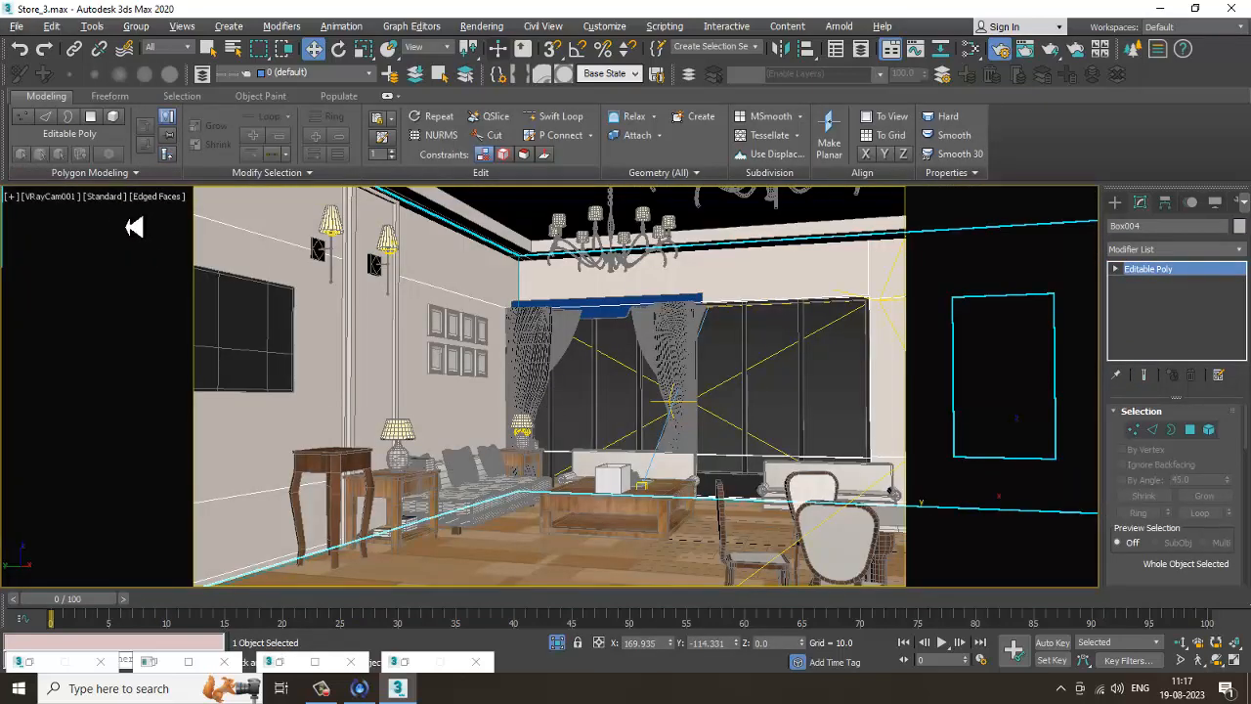
pyautogui.click(482, 26)
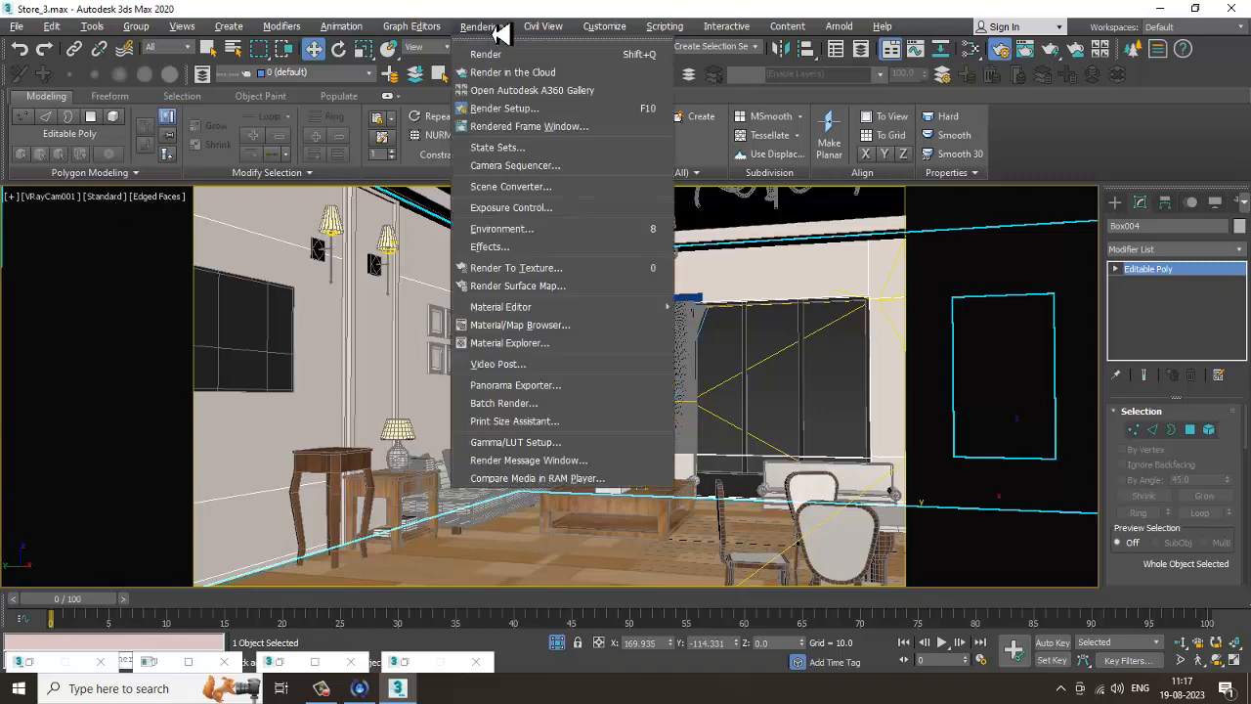
pyautogui.click(489, 101)
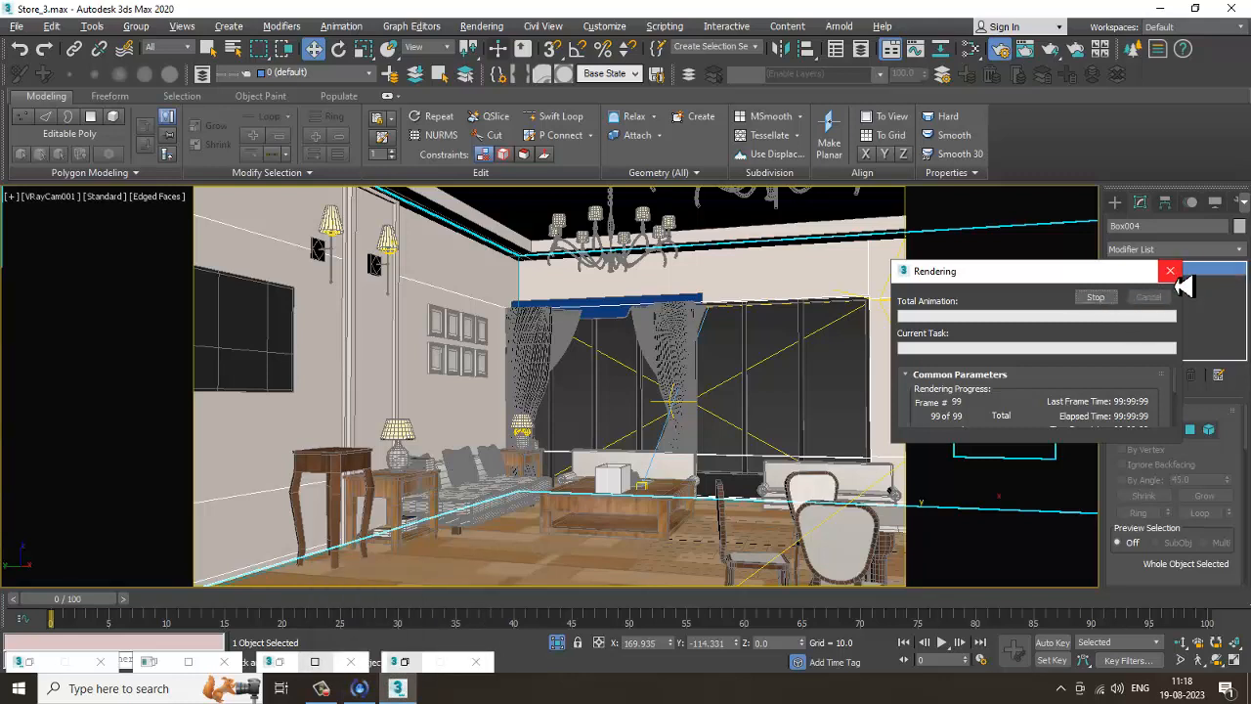
# Step: Save the scene and try to switch the camera viewport's shading mode with V-Ray IPR
pyautogui.click(17, 26)
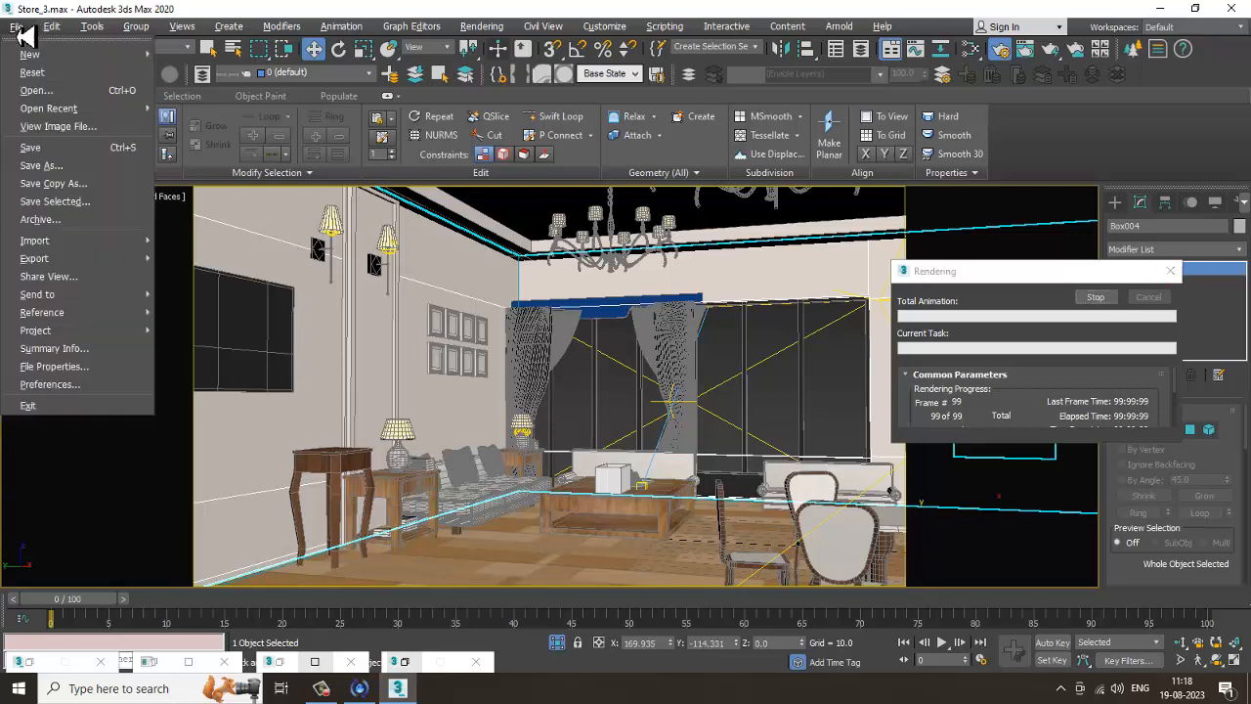
pyautogui.click(91, 157)
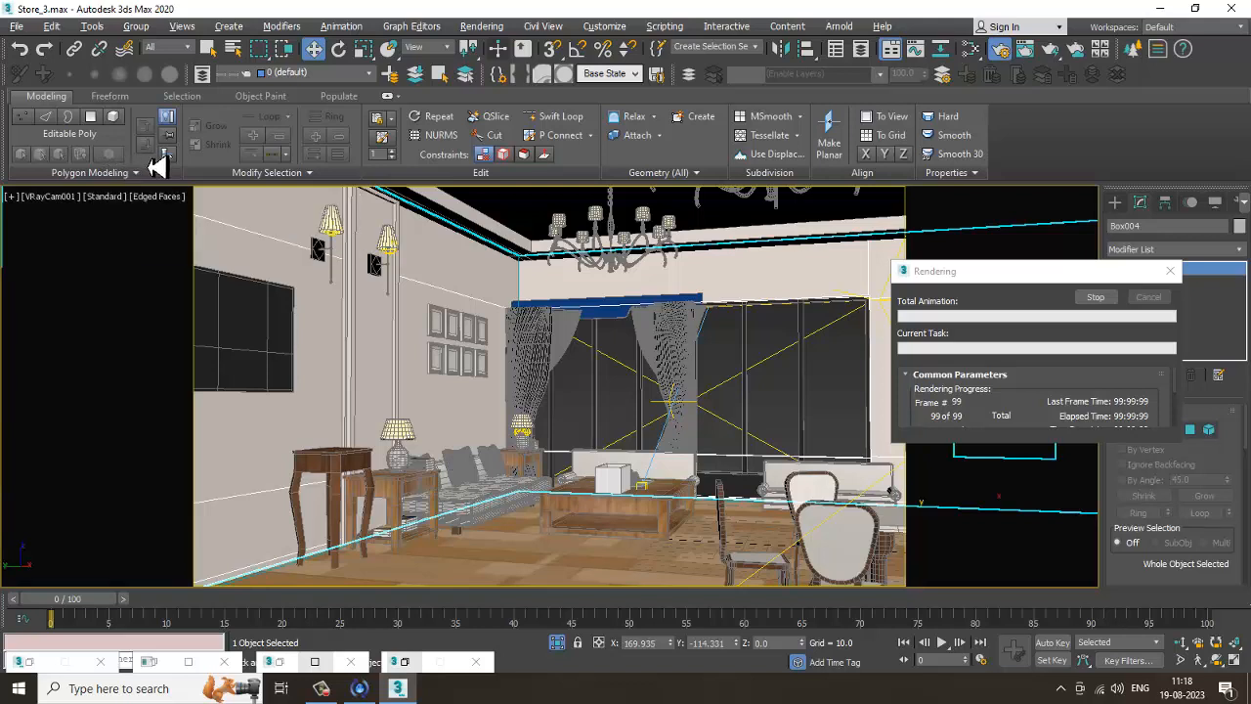
pyautogui.click(104, 199)
pyautogui.click(139, 232)
pyautogui.click(104, 197)
pyautogui.click(140, 230)
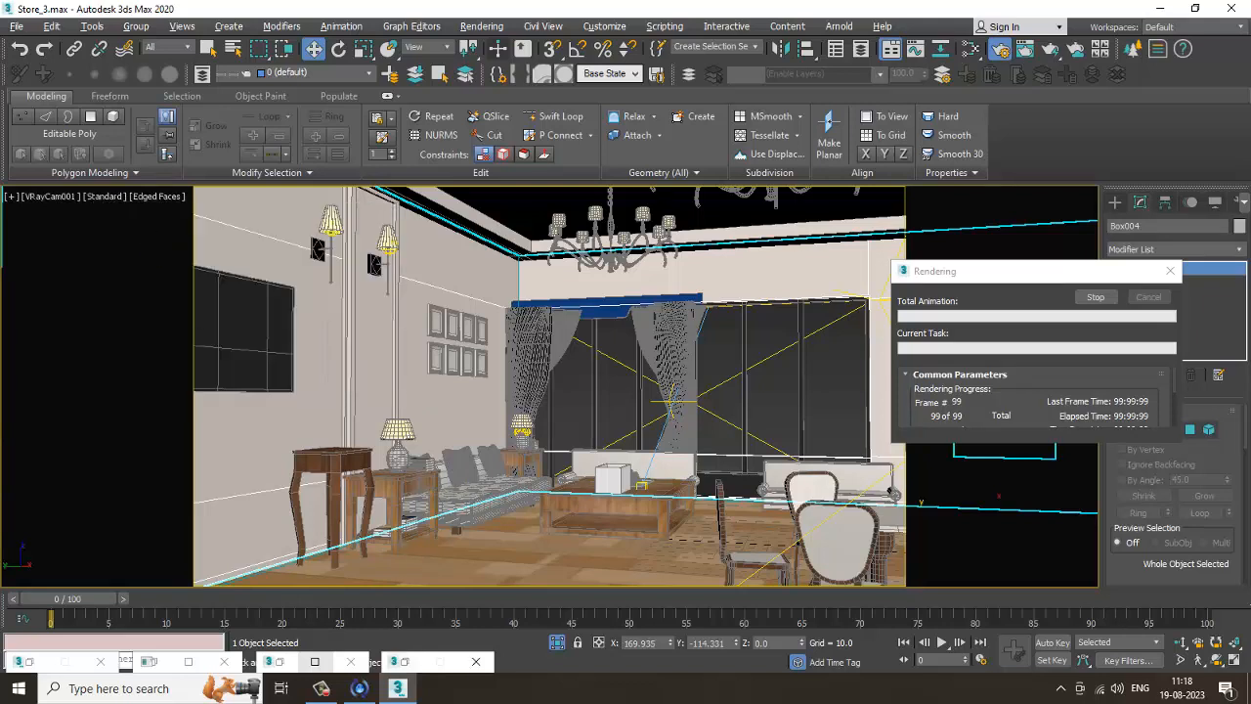
pyautogui.click(321, 688)
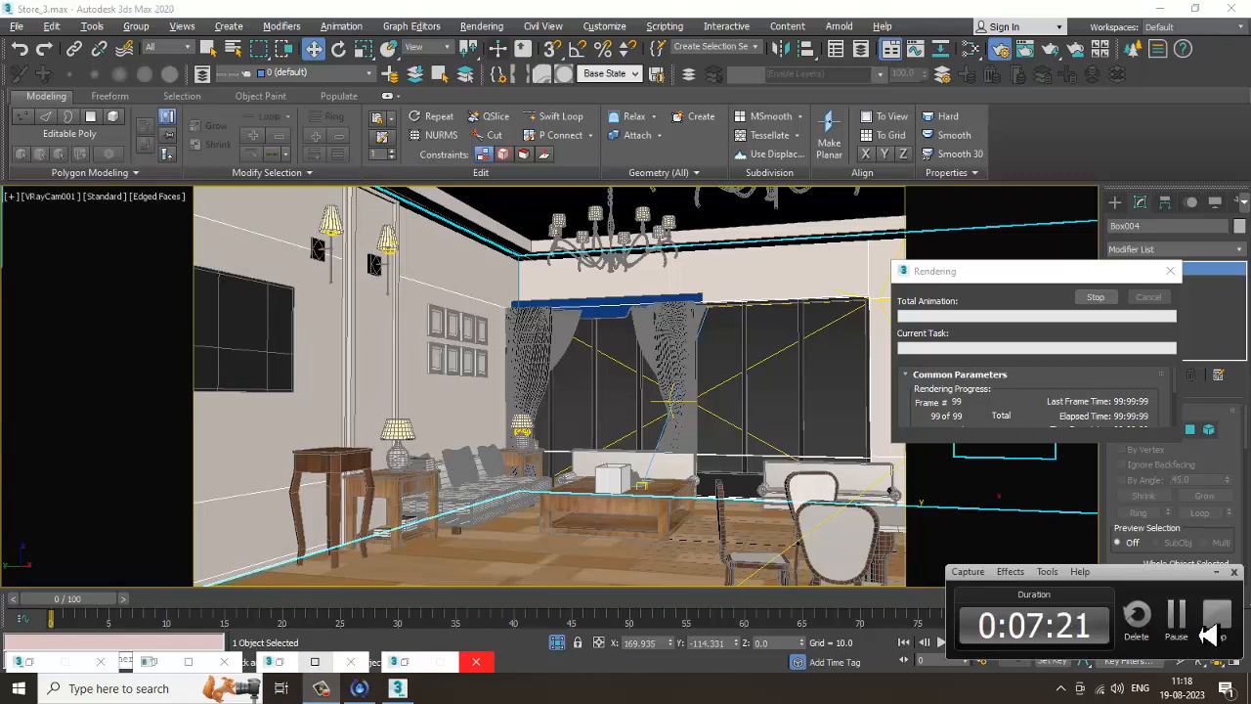
pyautogui.click(1212, 625)
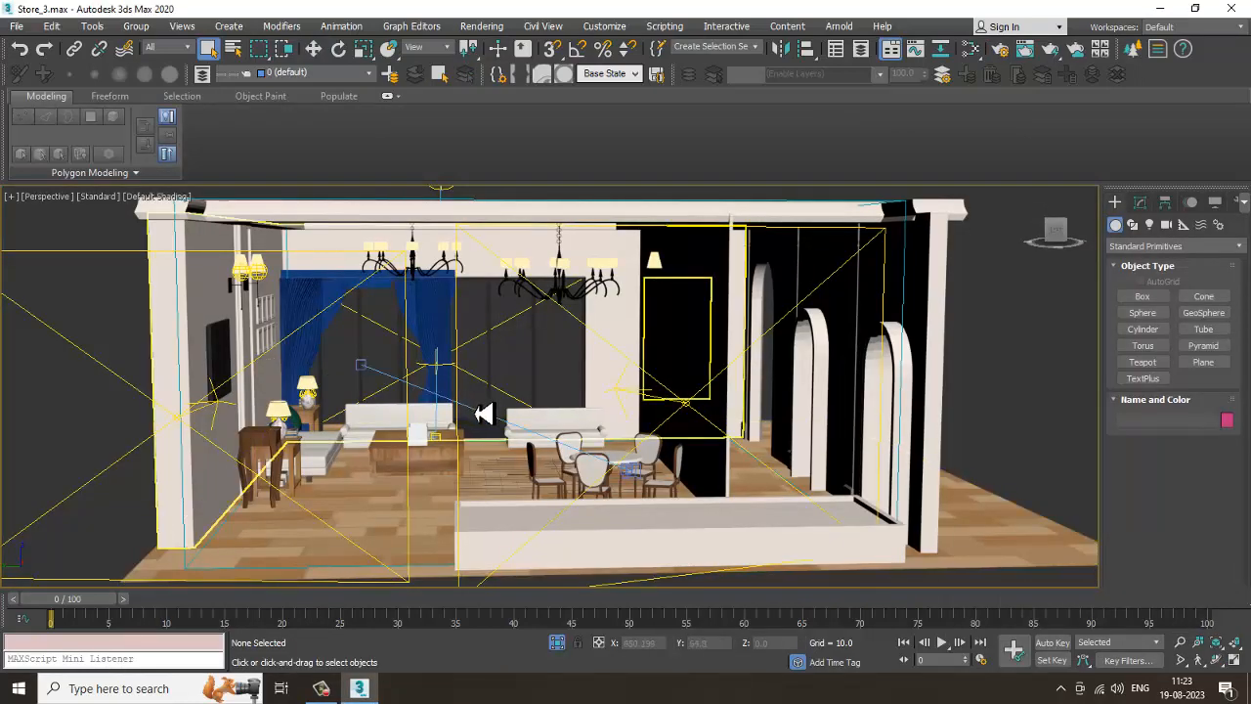
# Step: Switch the Perspective viewport to the VRayCam001 camera, run a test render and close the frame buffer
pyautogui.moveTo(478, 410); pyautogui.dragTo(467, 431)
pyautogui.scroll(3, 467, 431)
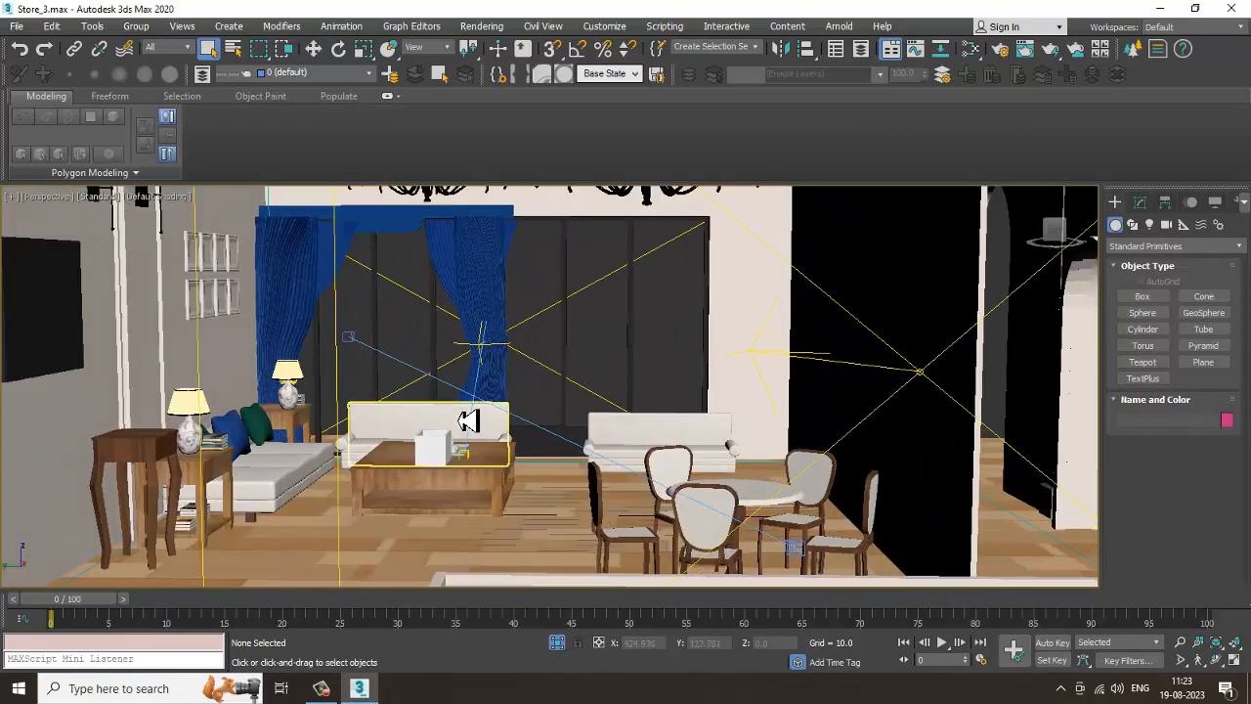
pyautogui.press('c')
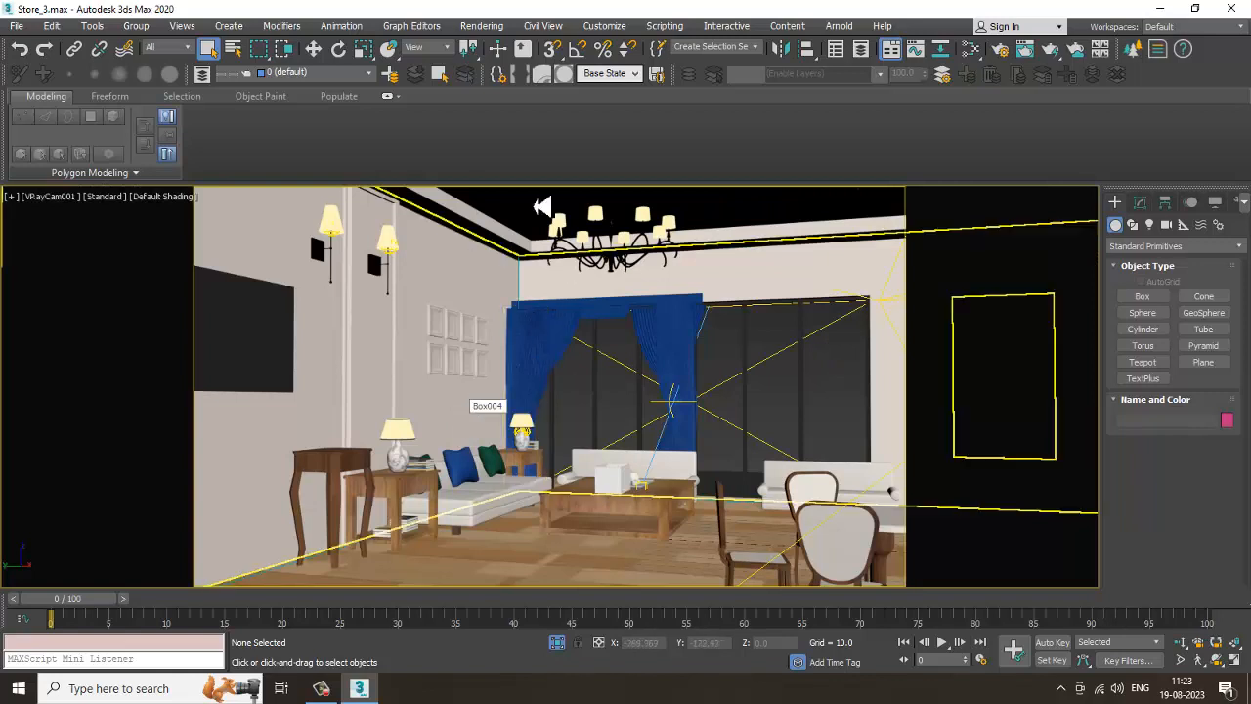
pyautogui.click(482, 25)
pyautogui.click(501, 59)
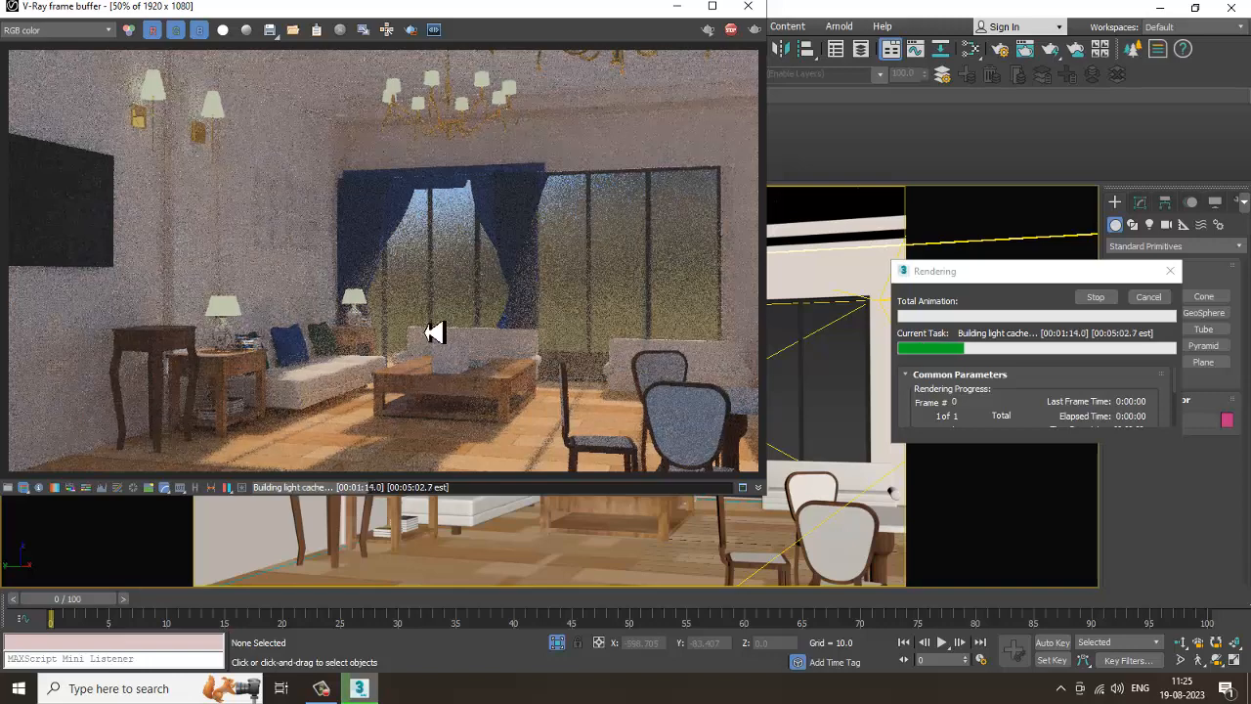
pyautogui.click(747, 7)
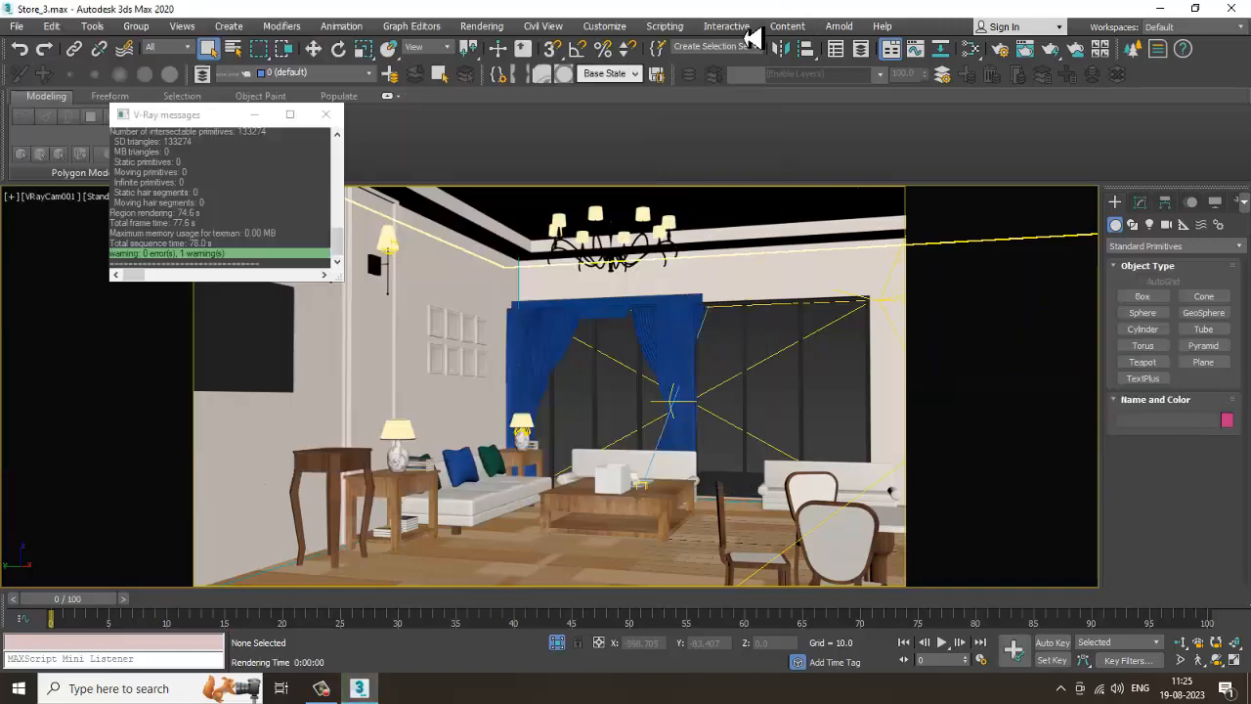
# Step: In the Perspective view, select the near armrest and the three stacked seat layers of the sofa behind the coffee table
pyautogui.click(754, 535)
pyautogui.click(772, 496)
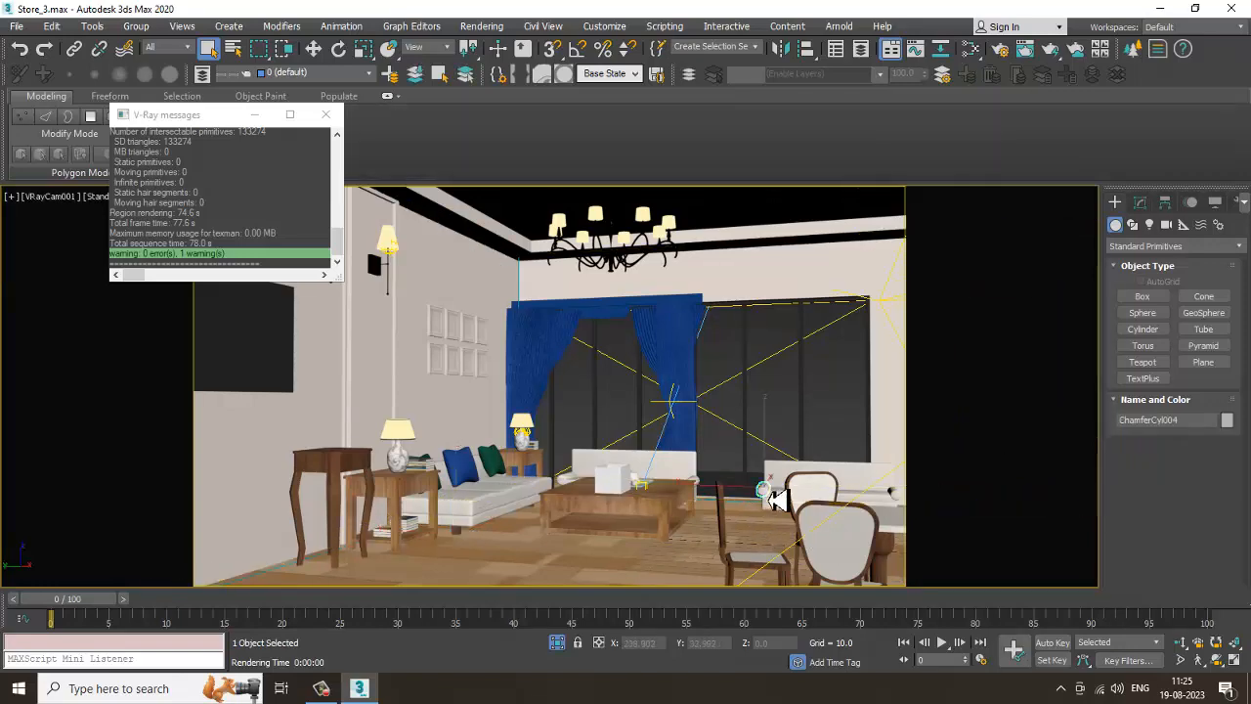
pyautogui.press('p')
pyautogui.scroll(5, 772, 503)
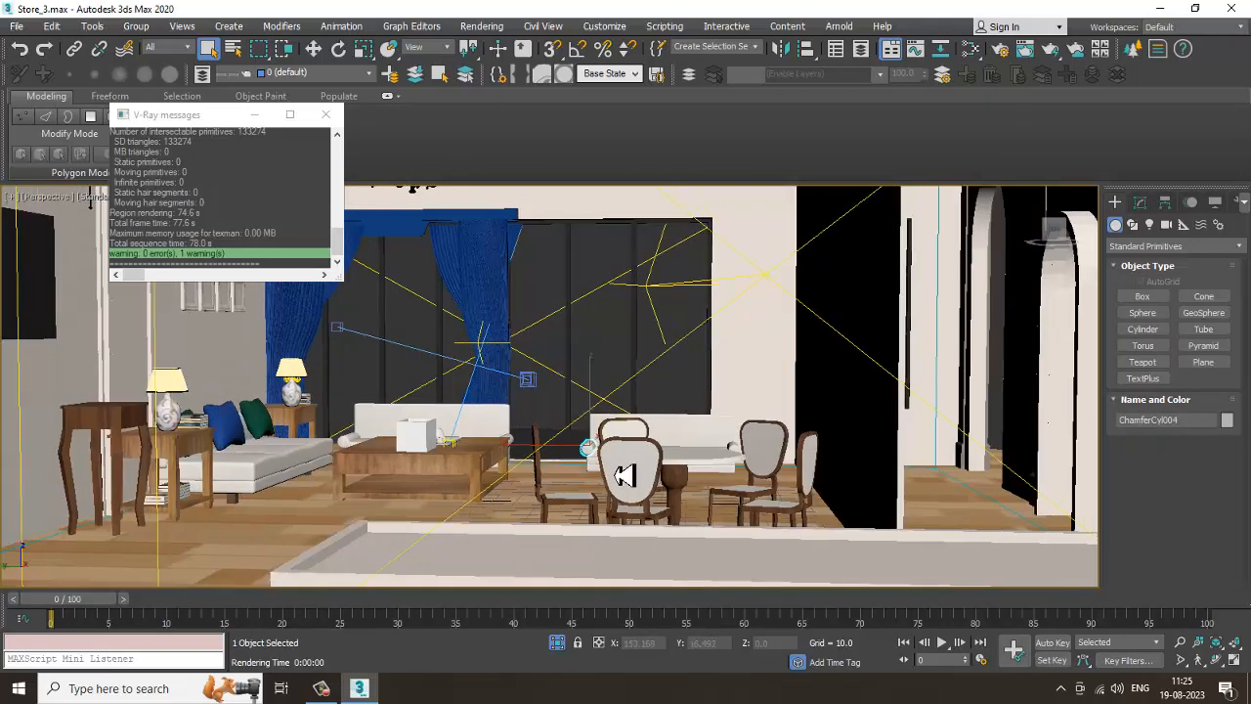
pyautogui.scroll(10, 674, 442)
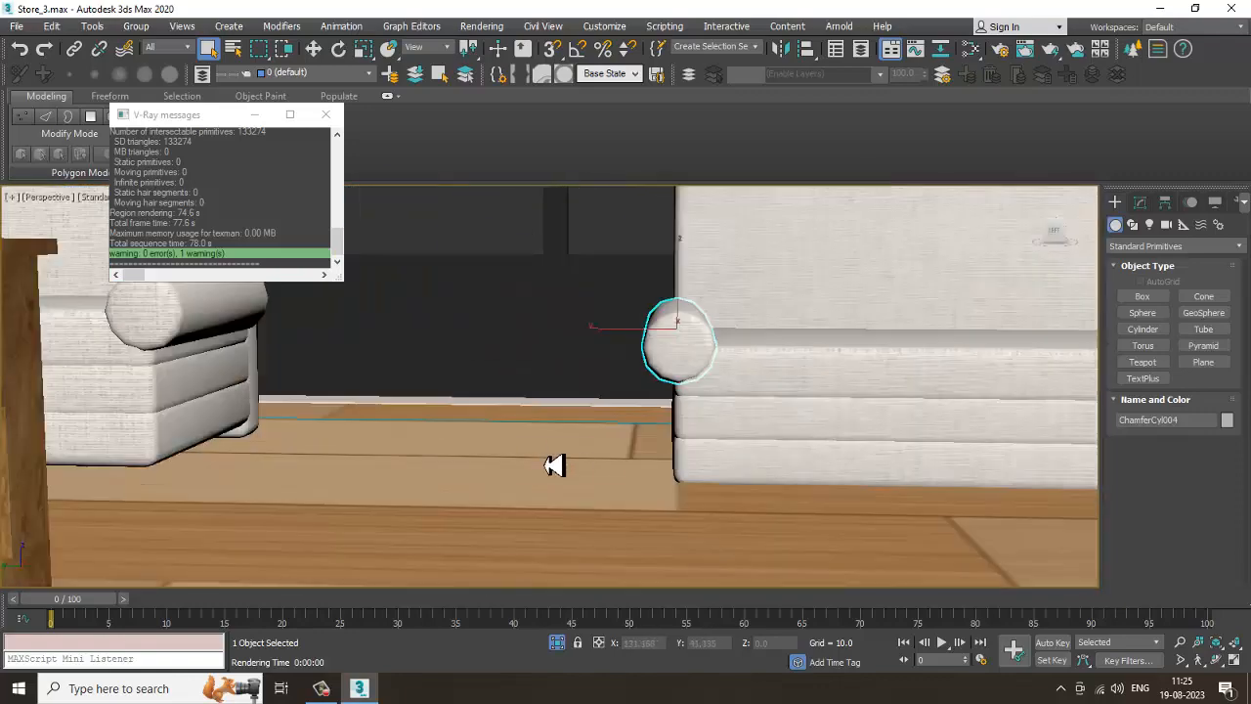
pyautogui.keyDown('alt'); pyautogui.moveTo(564, 446); pyautogui.dragTo(530, 290, button='middle'); pyautogui.keyUp('alt')
pyautogui.click(531, 289)
pyautogui.keyDown('ctrl'); pyautogui.click(351, 329); pyautogui.keyUp('ctrl')
pyautogui.keyDown('ctrl'); pyautogui.click(373, 384); pyautogui.keyUp('ctrl')
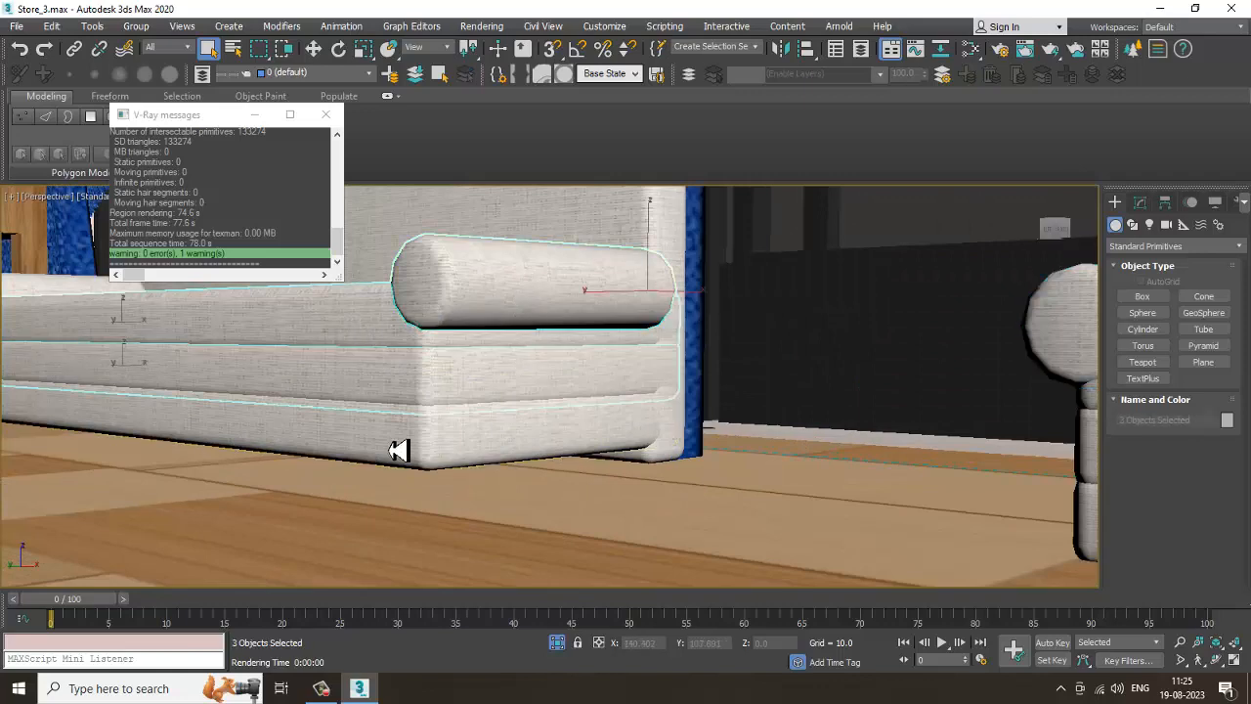
pyautogui.keyDown('ctrl'); pyautogui.click(400, 449); pyautogui.keyUp('ctrl')
pyautogui.scroll(-3, 415, 428)
pyautogui.keyDown('alt'); pyautogui.moveTo(415, 428); pyautogui.dragTo(782, 567, button='middle'); pyautogui.keyUp('alt')
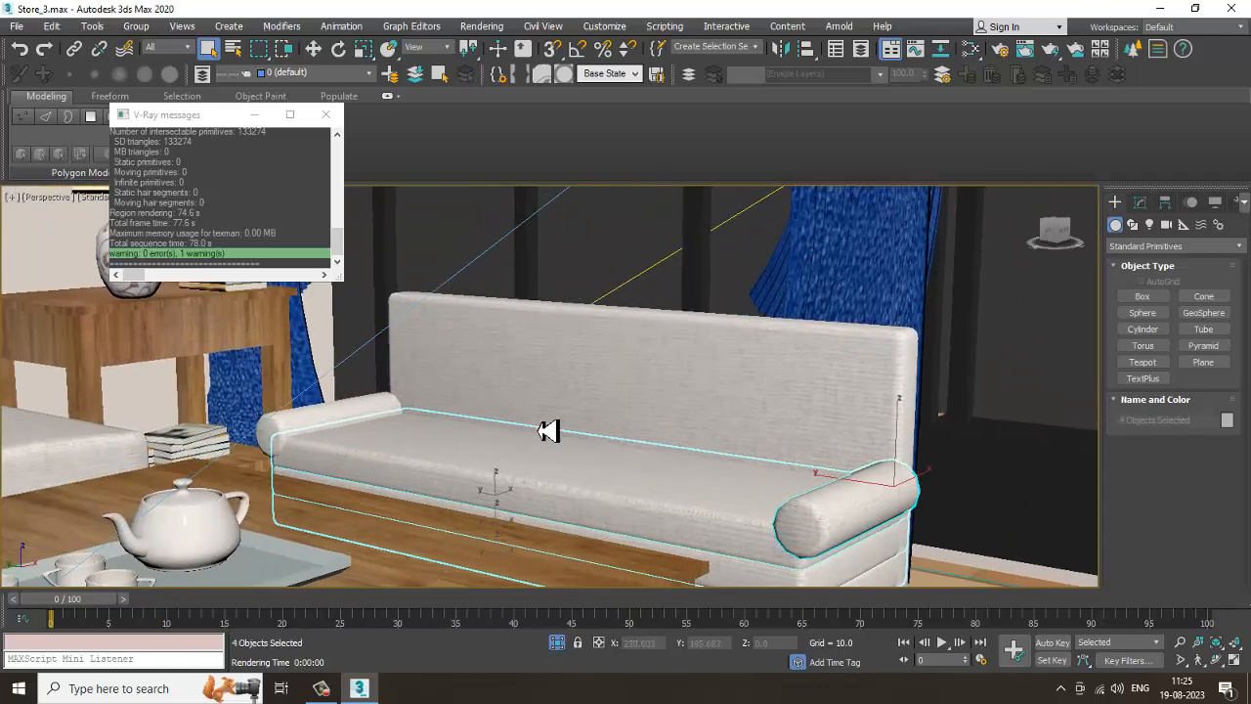
# Step: Refine the selection to the sofa's three seat layers and both armrests, and move them down about 1.25 units
pyautogui.keyDown('alt'); pyautogui.click(848, 521); pyautogui.keyUp('alt')
pyautogui.keyDown('alt'); pyautogui.moveTo(823, 513); pyautogui.dragTo(606, 483, button='middle'); pyautogui.keyUp('alt')
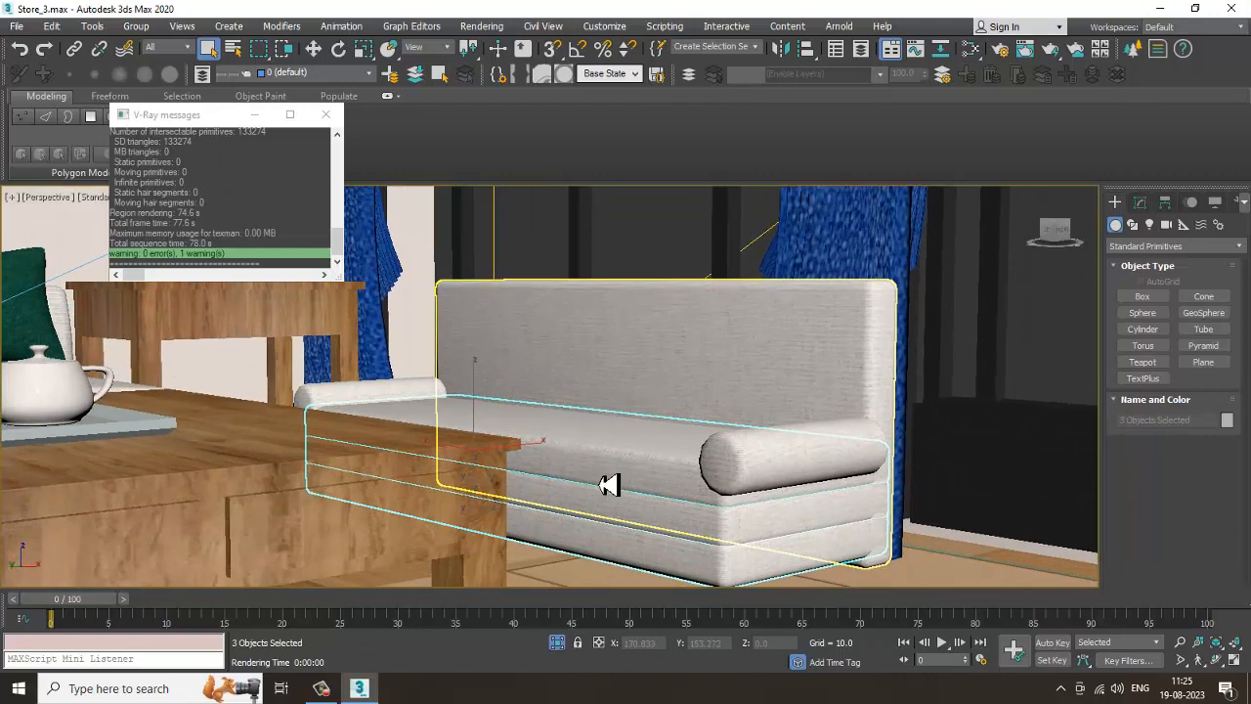
pyautogui.keyDown('ctrl'); pyautogui.click(791, 483); pyautogui.keyUp('ctrl')
pyautogui.keyDown('ctrl'); pyautogui.click(362, 396); pyautogui.keyUp('ctrl')
pyautogui.keyDown('alt'); pyautogui.moveTo(567, 419); pyautogui.dragTo(559, 418, button='middle'); pyautogui.keyUp('alt')
pyautogui.press('w')
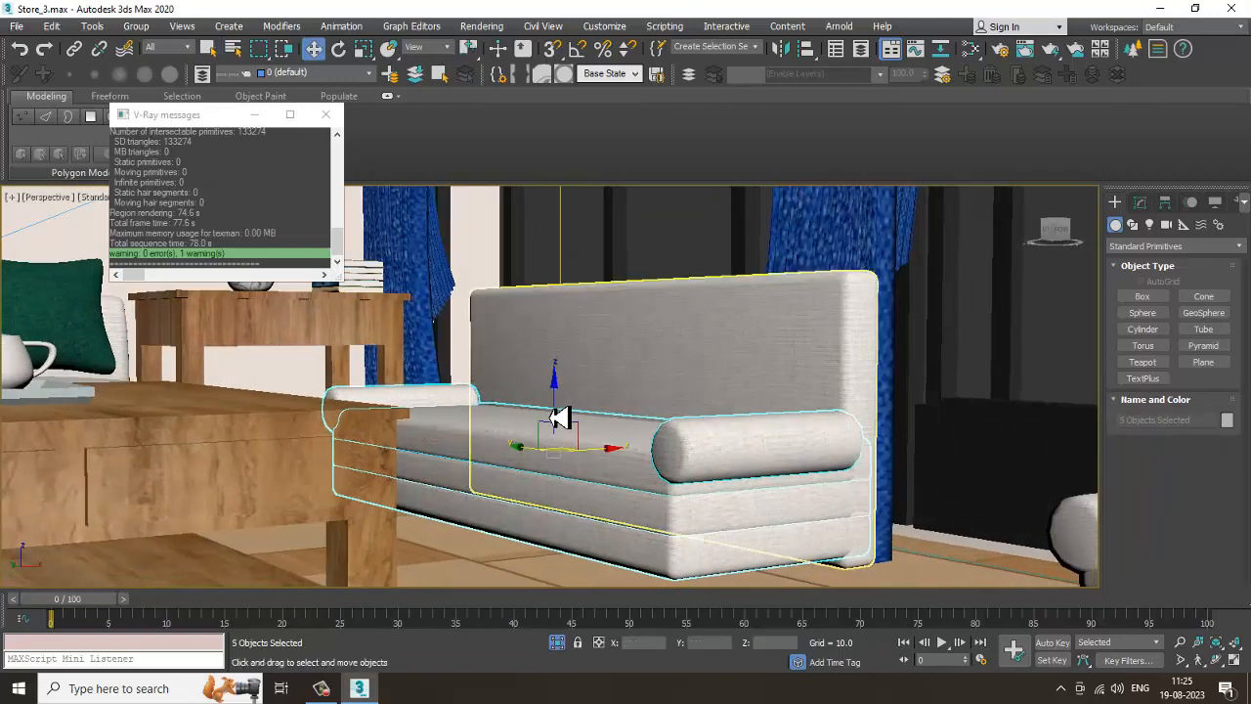
pyautogui.moveTo(580, 396); pyautogui.dragTo(582, 405)
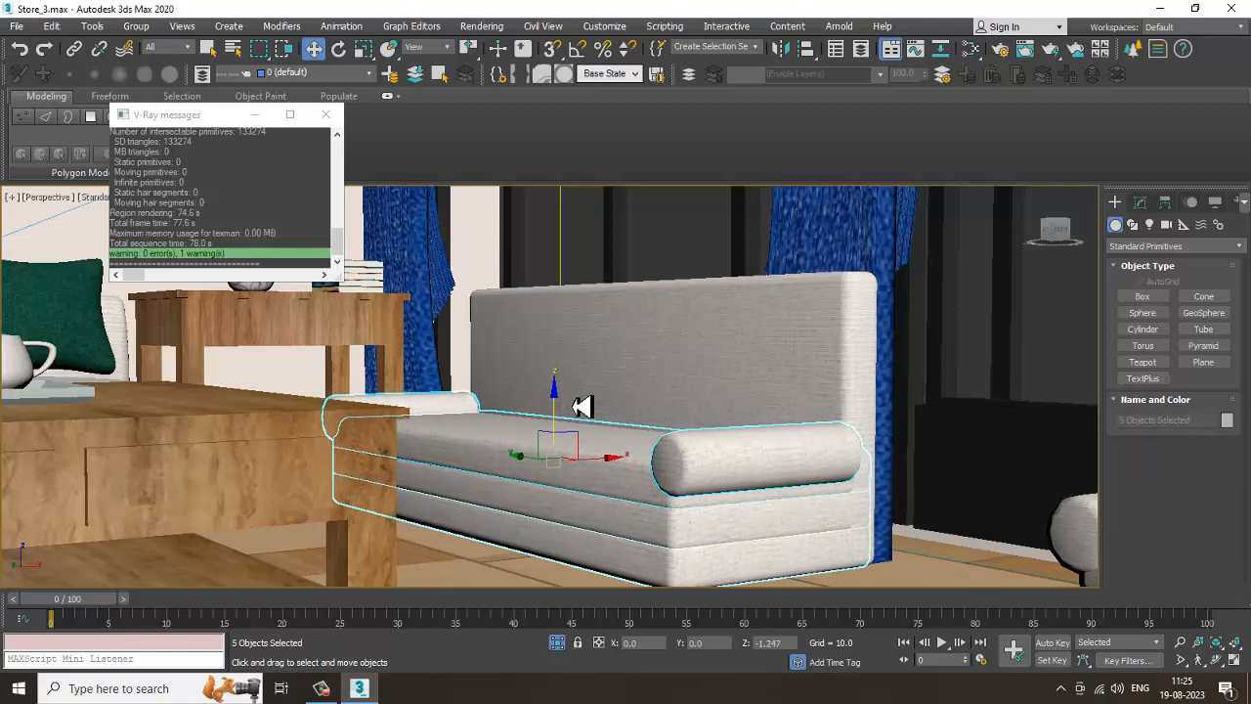
pyautogui.scroll(-3, 626, 420)
pyautogui.keyDown('alt'); pyautogui.moveTo(650, 427); pyautogui.dragTo(684, 415, button='middle'); pyautogui.keyUp('alt')
pyautogui.click(604, 370)
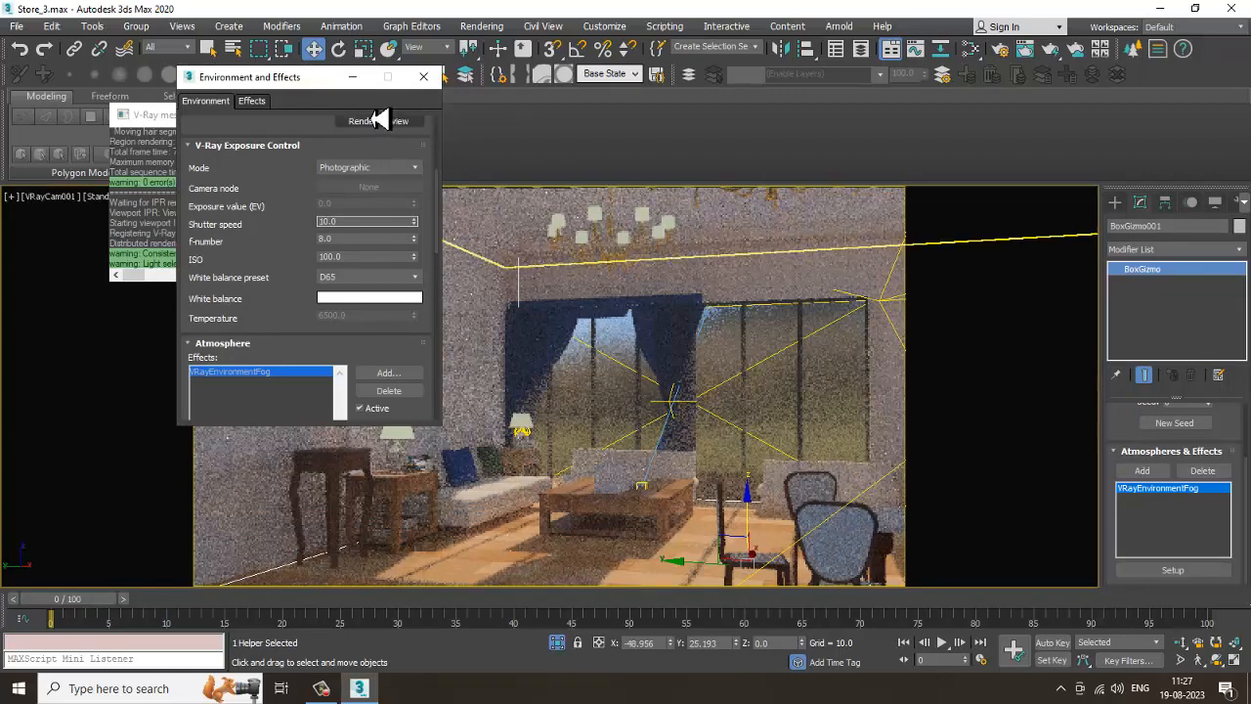
# Step: Minimize the Environment and Effects window, run another test render from VRayCam001 and close the frame buffer
pyautogui.click(352, 76)
pyautogui.click(654, 257)
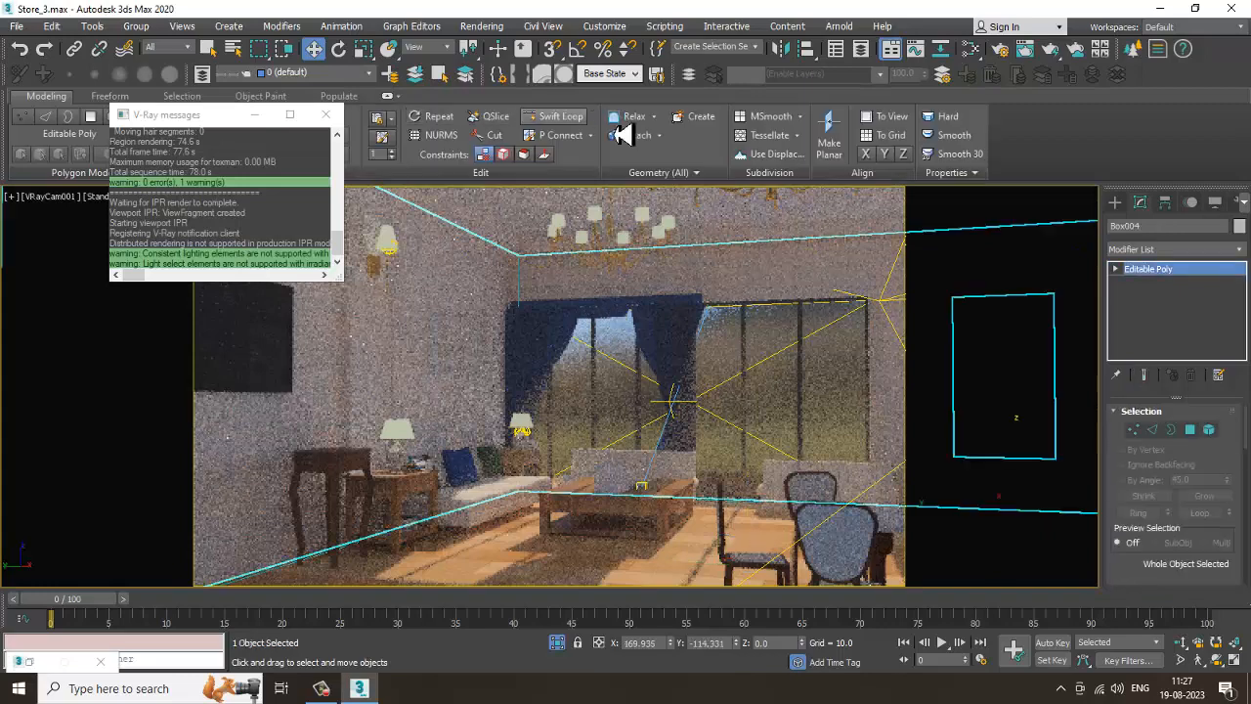
pyautogui.click(494, 28)
pyautogui.click(531, 50)
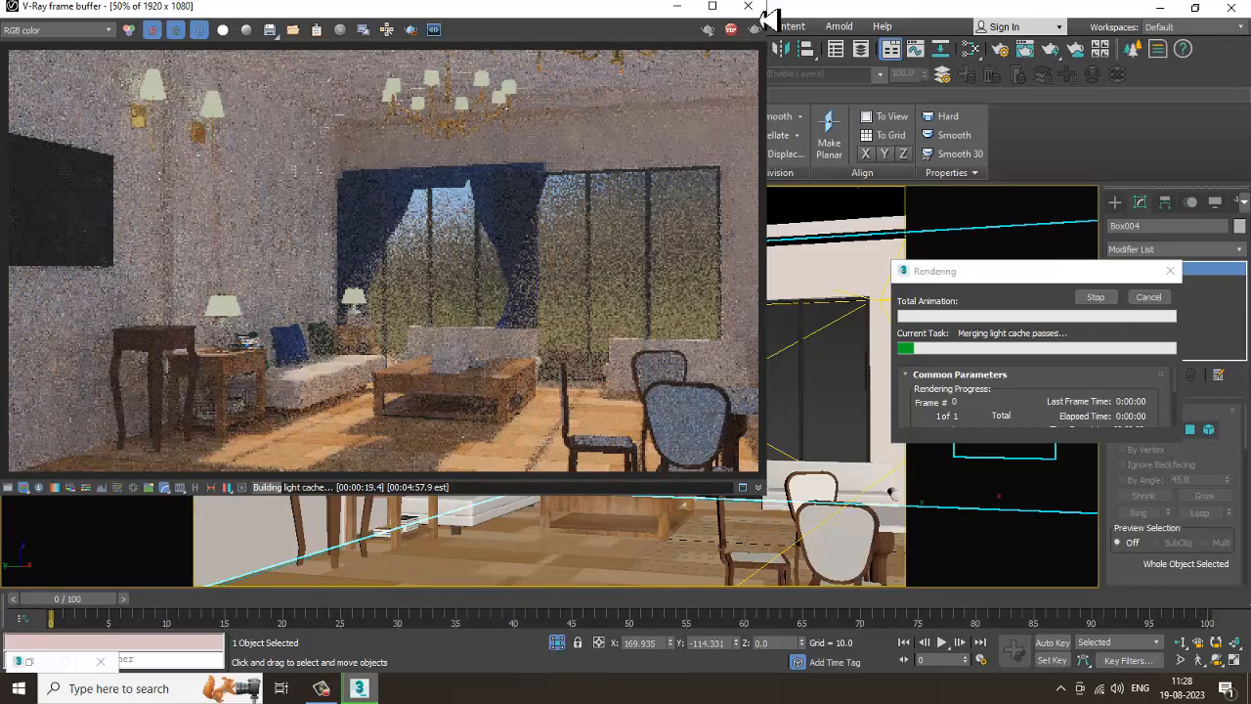
pyautogui.click(760, 12)
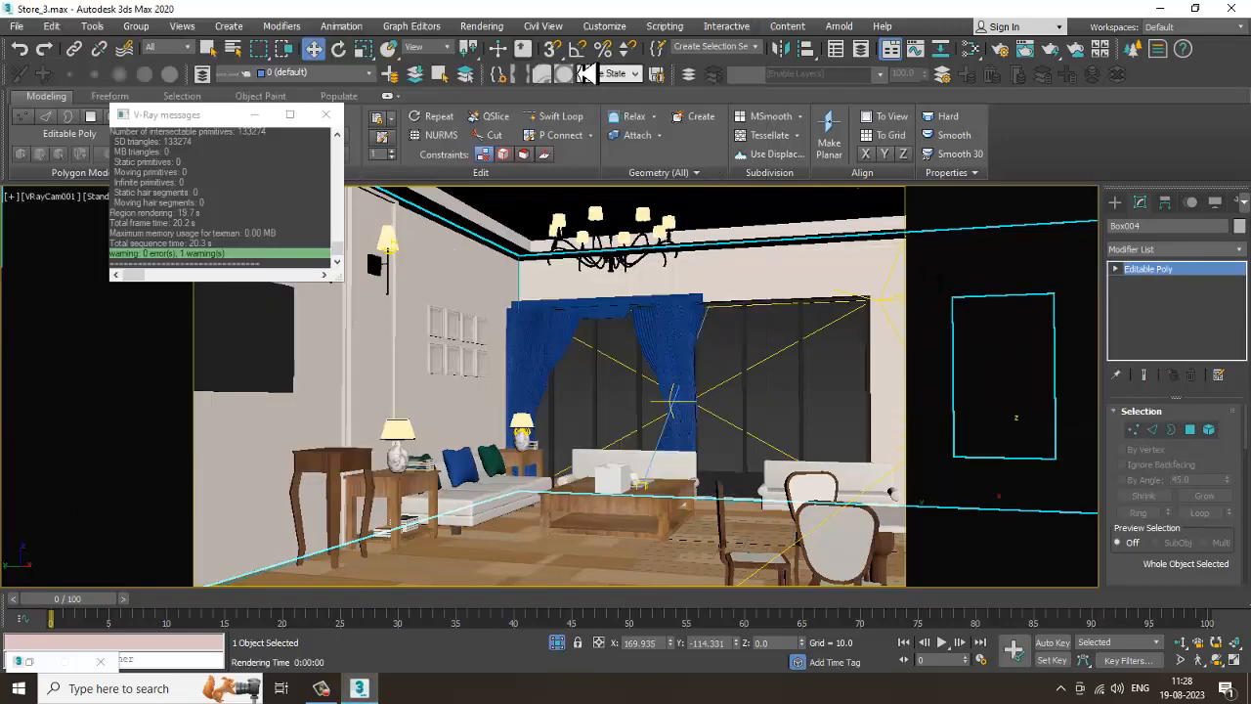
# Step: In Render Setup, begin adding render elements and select VRayDiffuseFilter, VRayGlobalIllumination, VRayAtmosphere and VRayLighting
pyautogui.click(483, 26)
pyautogui.click(537, 112)
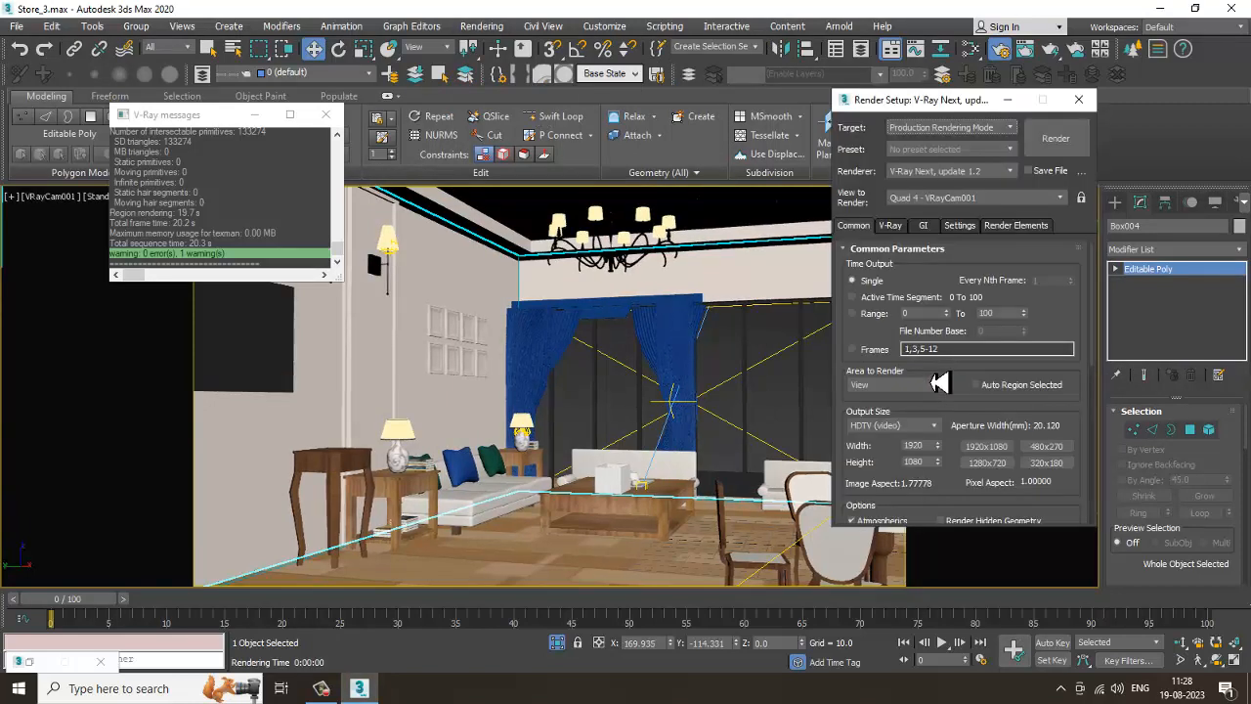
pyautogui.click(1022, 226)
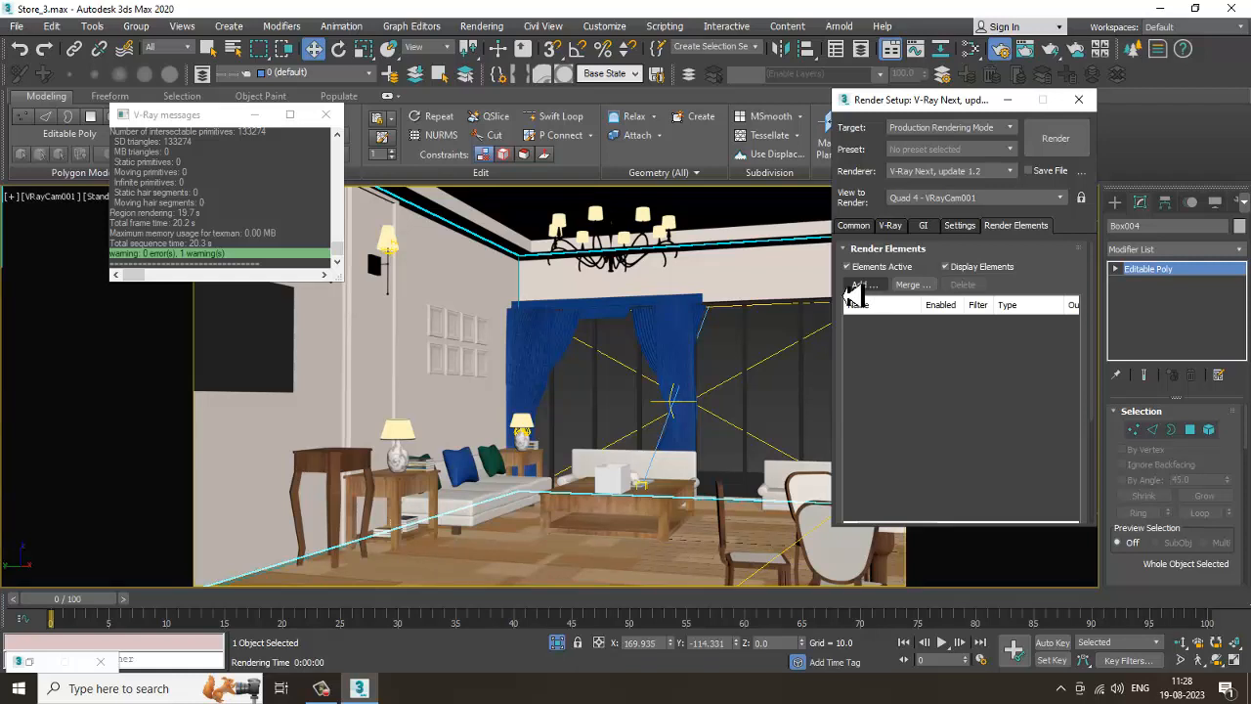
pyautogui.click(859, 285)
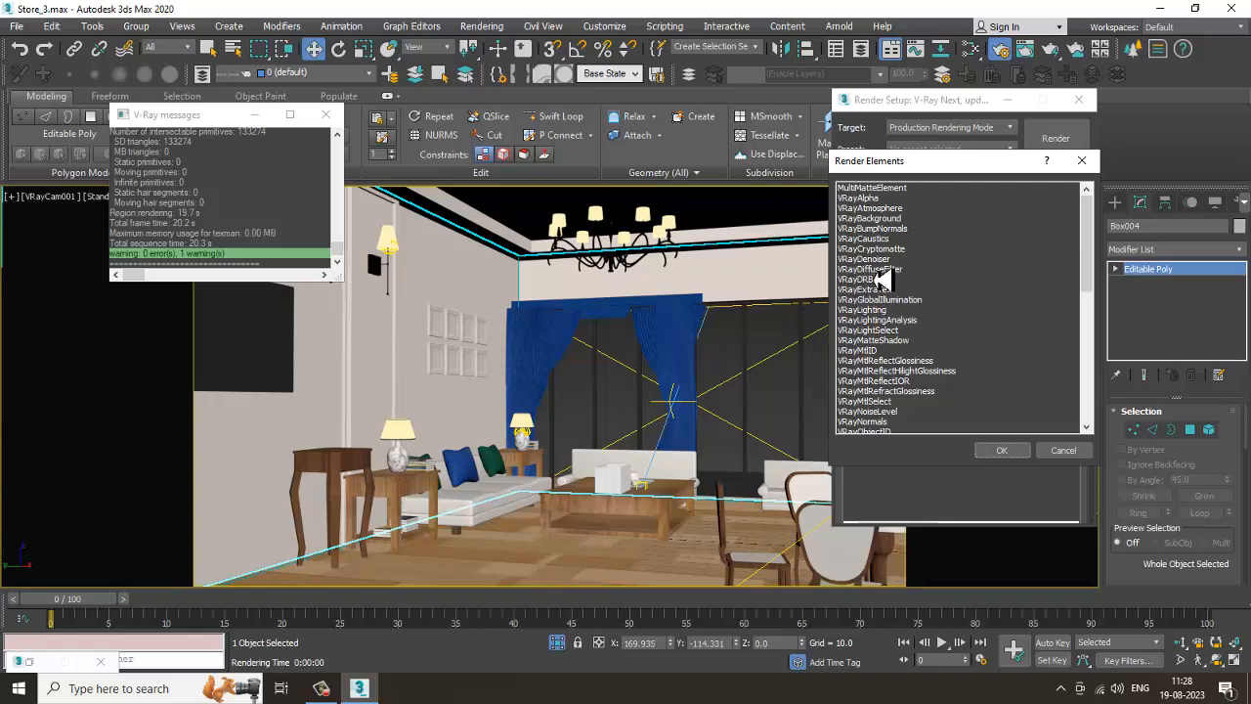
pyautogui.click(876, 271)
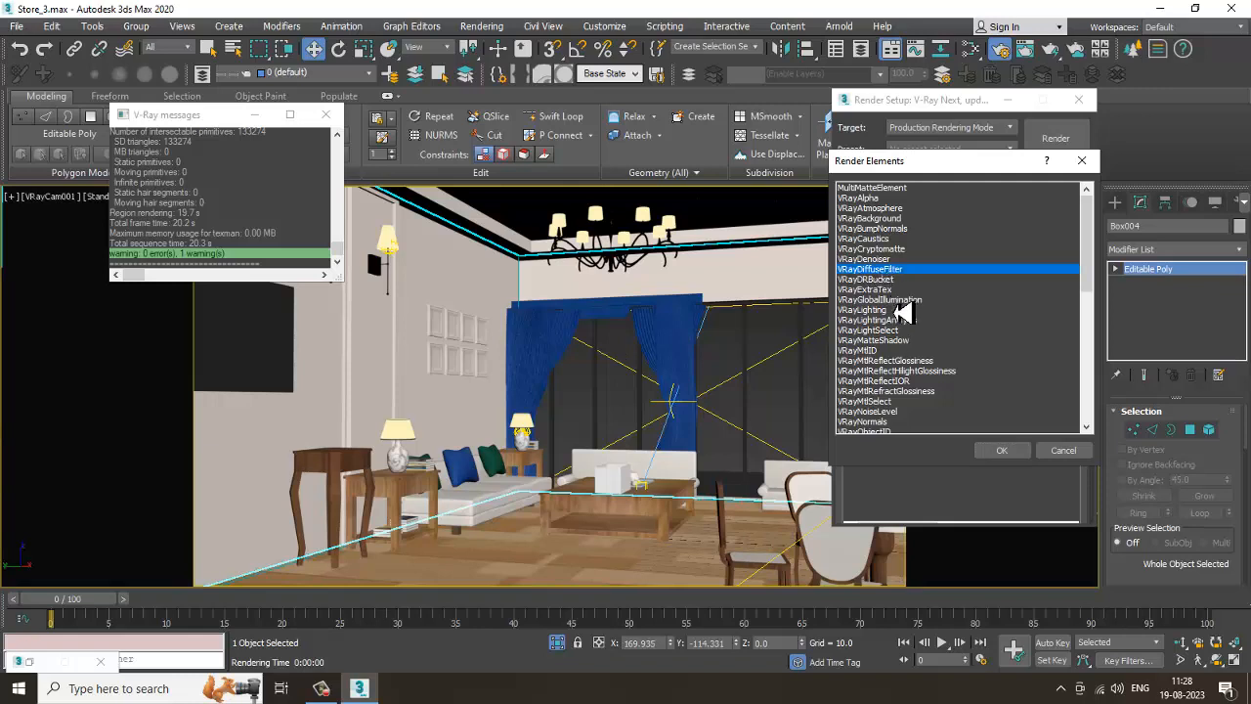
pyautogui.keyDown('ctrl'); pyautogui.click(896, 300); pyautogui.keyUp('ctrl')
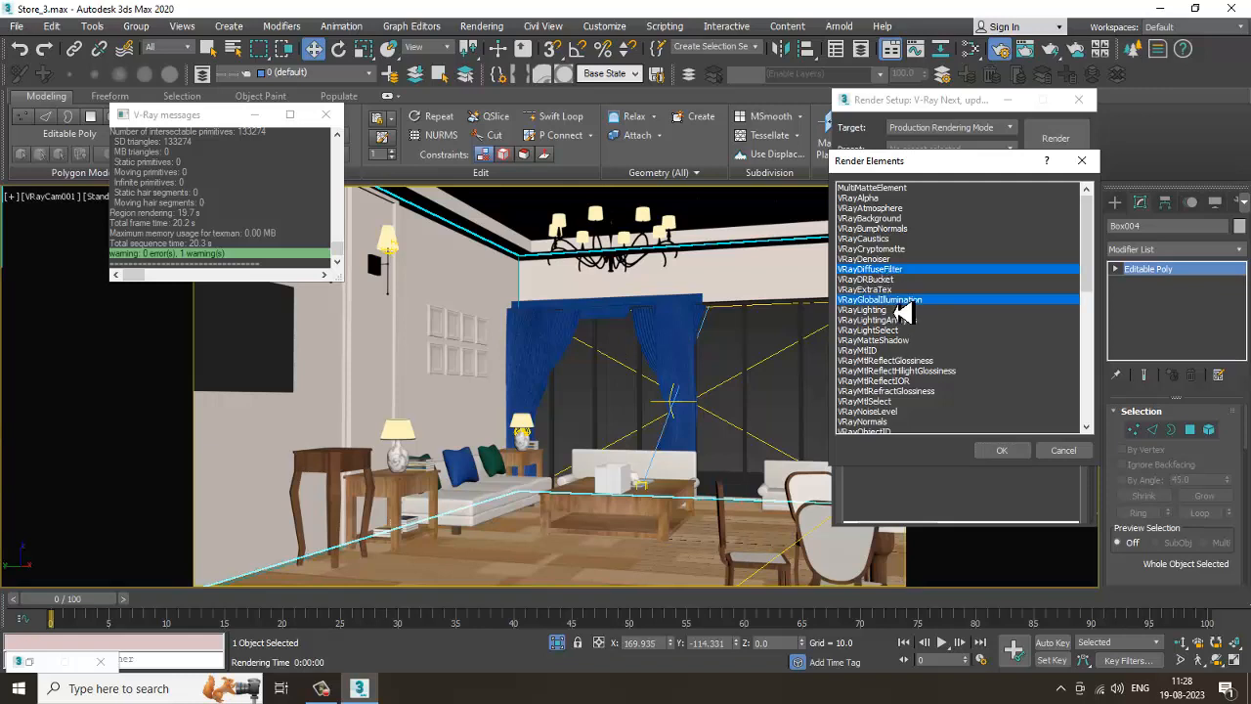
pyautogui.keyDown('ctrl'); pyautogui.click(905, 209); pyautogui.keyUp('ctrl')
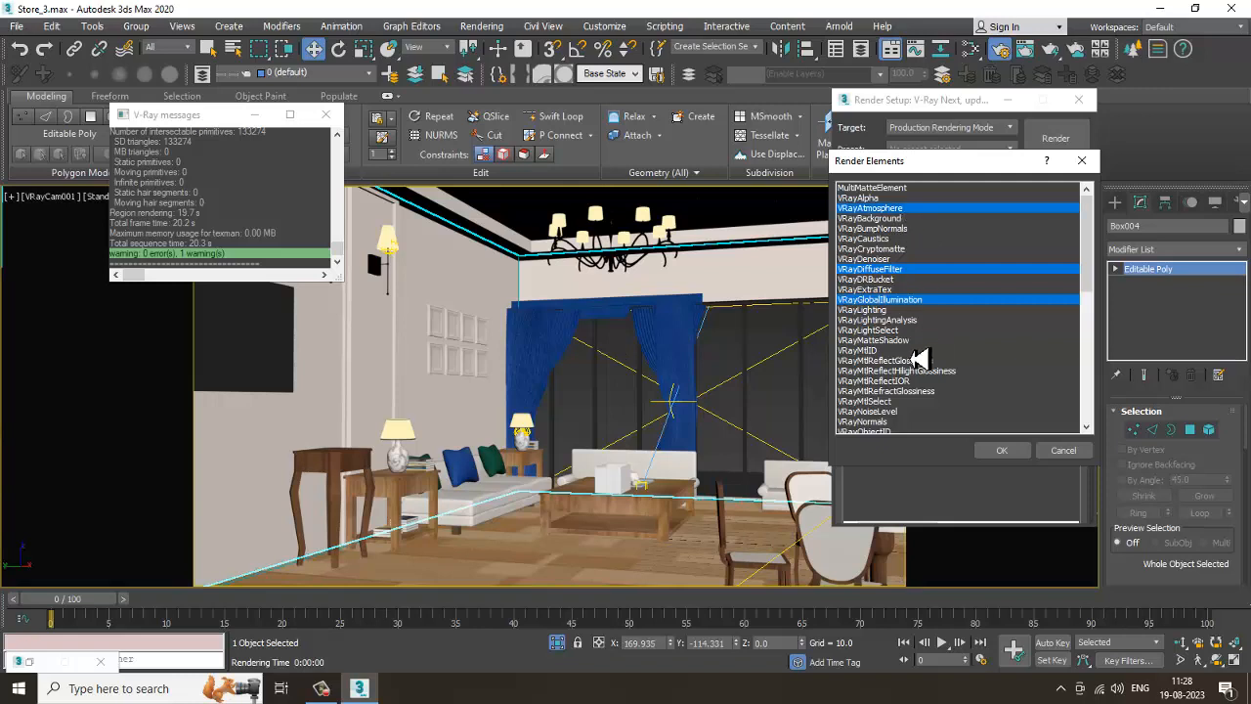
pyautogui.keyDown('ctrl'); pyautogui.click(881, 311); pyautogui.keyUp('ctrl')
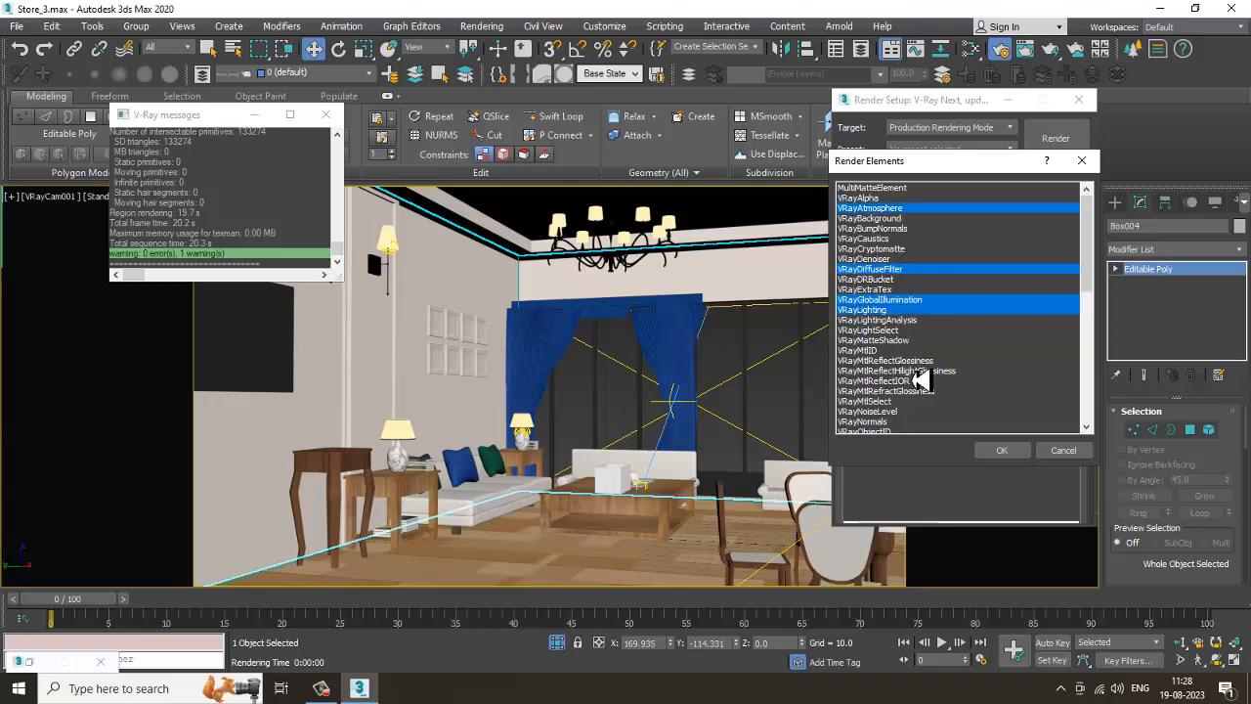
# Step: Also select VRayReflection, VRayRefraction, VRayShadows, VRaySpecular and VRayZDepth, and add all the selected render elements to the render setup
pyautogui.scroll(-3, 918, 383)
pyautogui.scroll(-3, 921, 390)
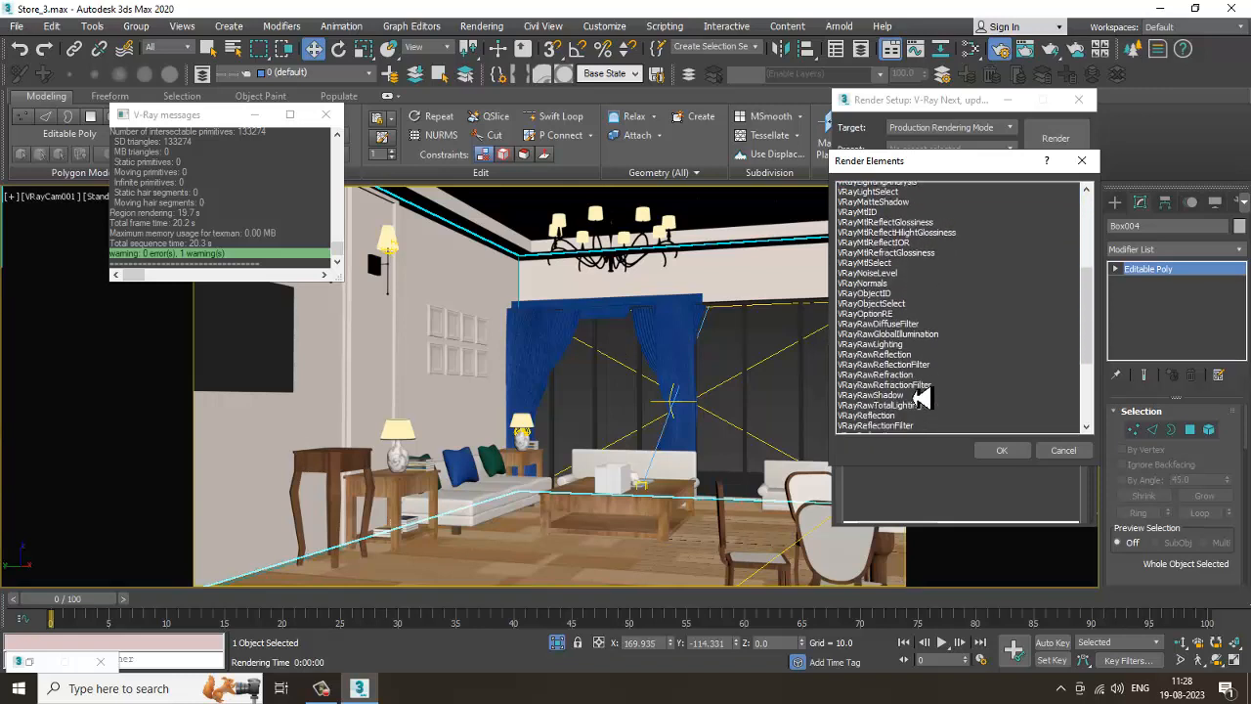
pyautogui.keyDown('ctrl'); pyautogui.click(885, 371); pyautogui.keyUp('ctrl')
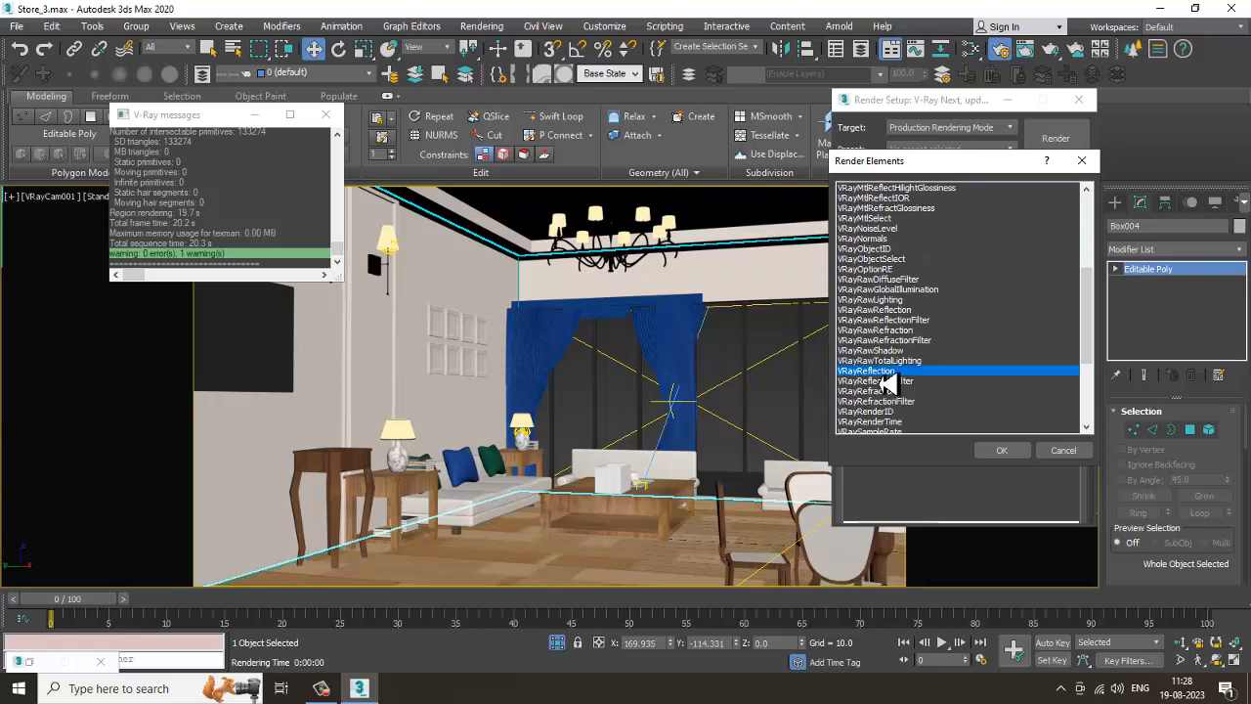
pyautogui.keyDown('ctrl'); pyautogui.click(887, 391); pyautogui.keyUp('ctrl')
pyautogui.scroll(-3, 936, 389)
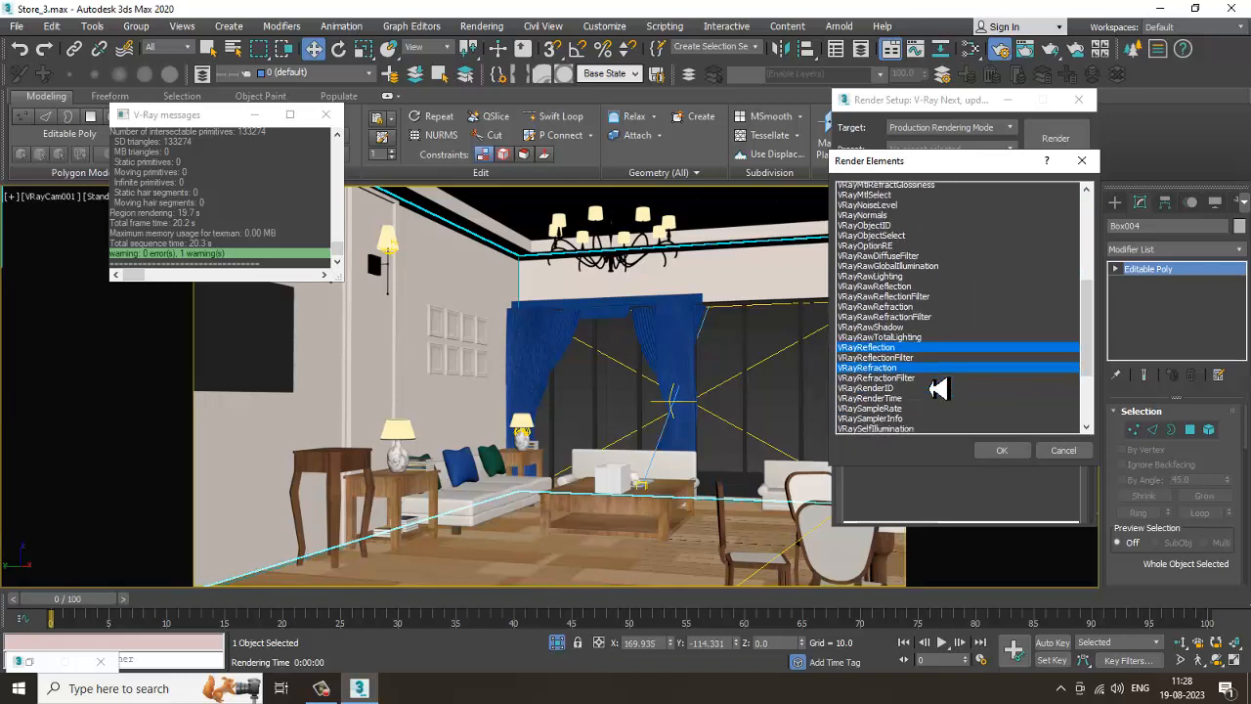
pyautogui.keyDown('ctrl'); pyautogui.click(885, 371); pyautogui.keyUp('ctrl')
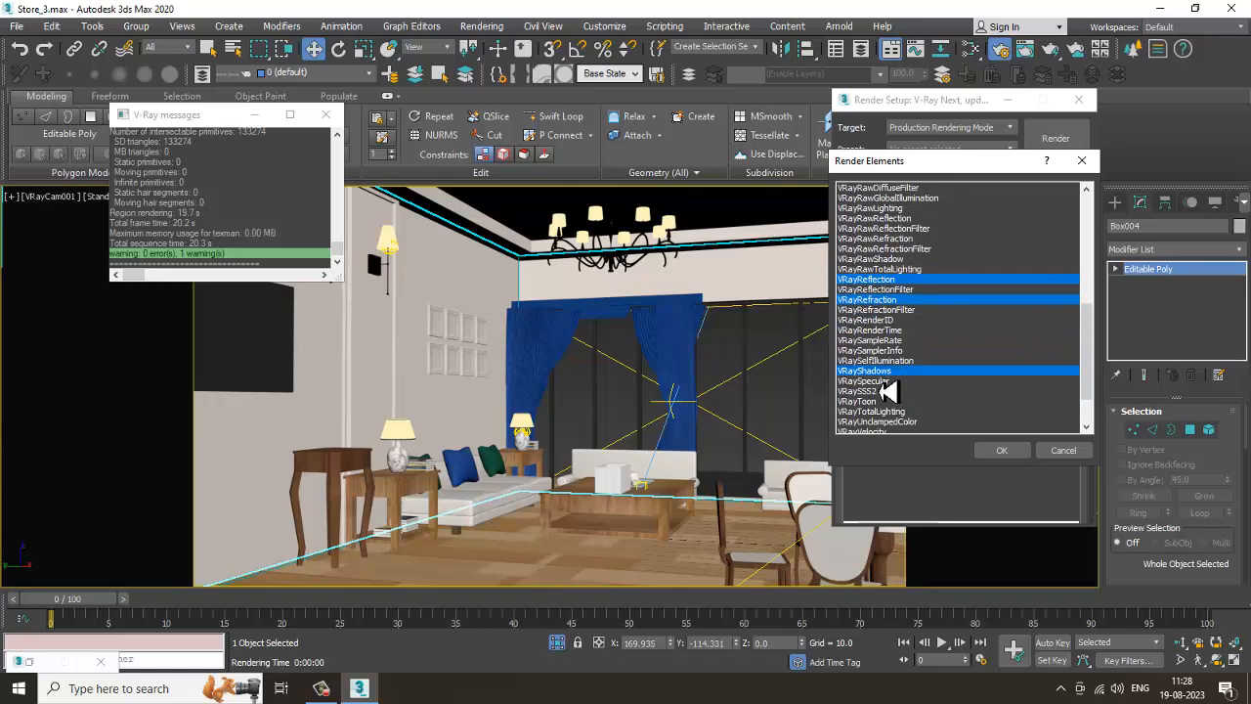
pyautogui.keyDown('ctrl'); pyautogui.click(885, 381); pyautogui.keyUp('ctrl')
pyautogui.scroll(-2, 928, 396)
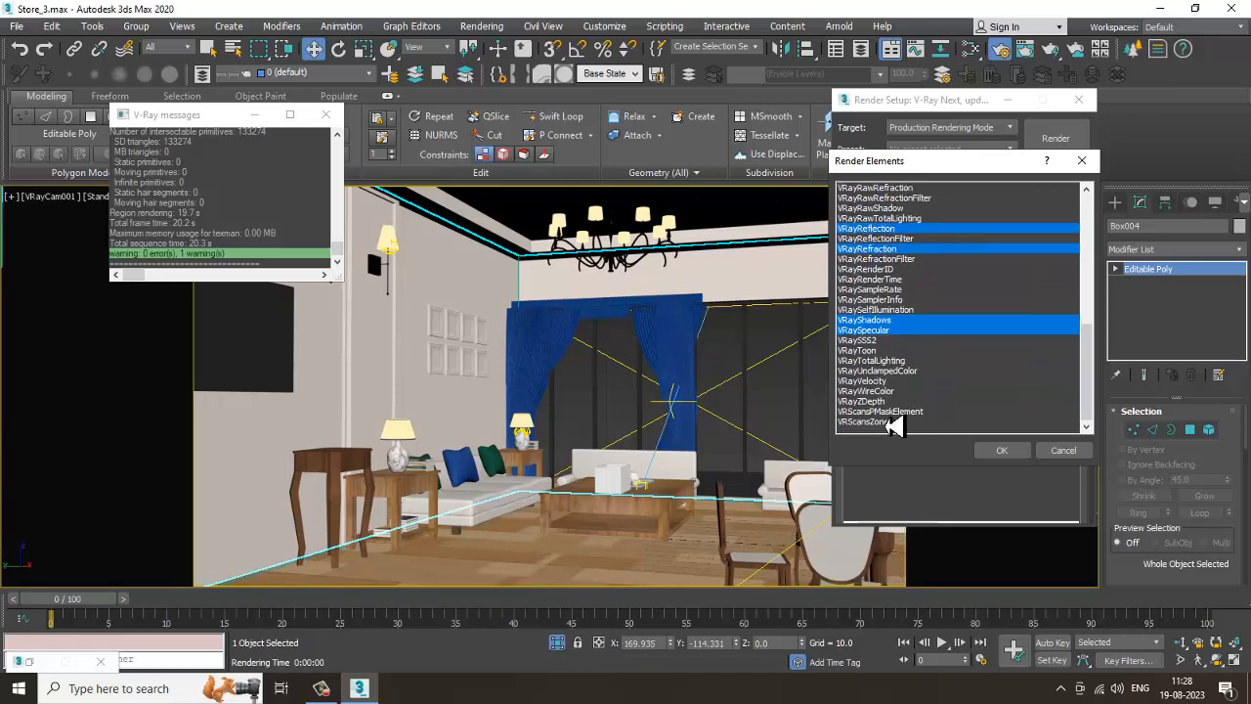
pyautogui.keyDown('ctrl'); pyautogui.click(887, 401); pyautogui.keyUp('ctrl')
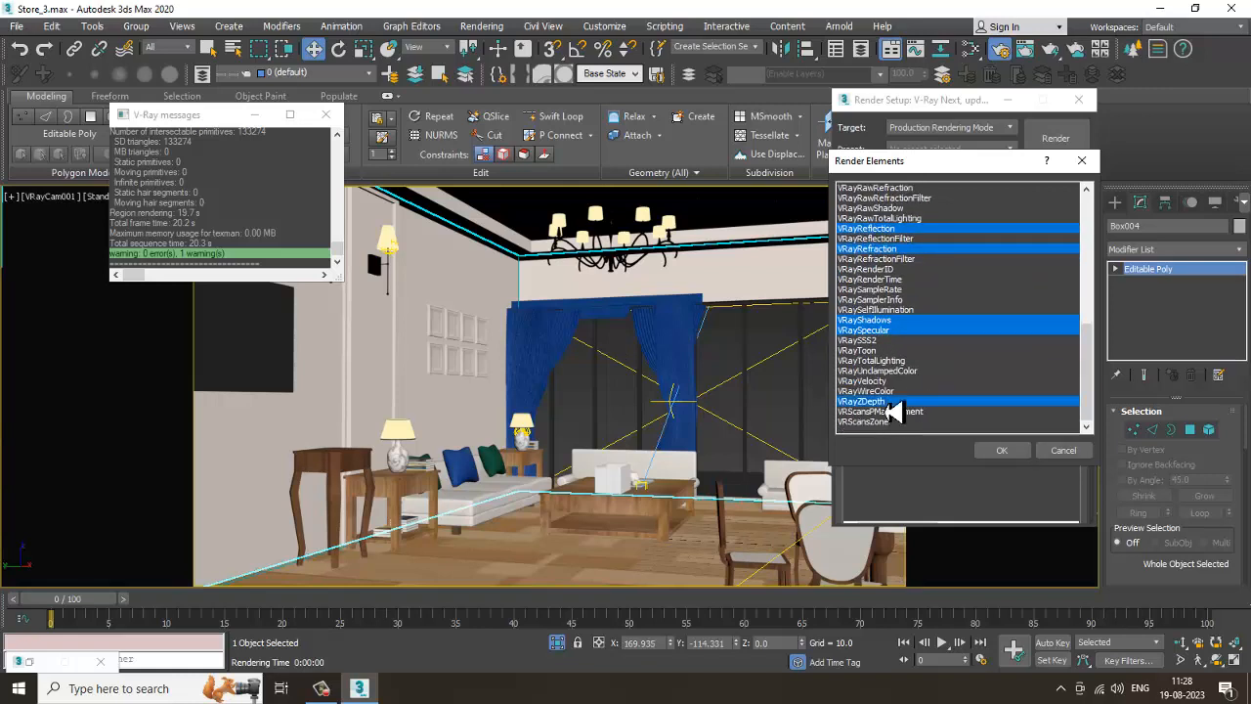
pyautogui.click(1002, 450)
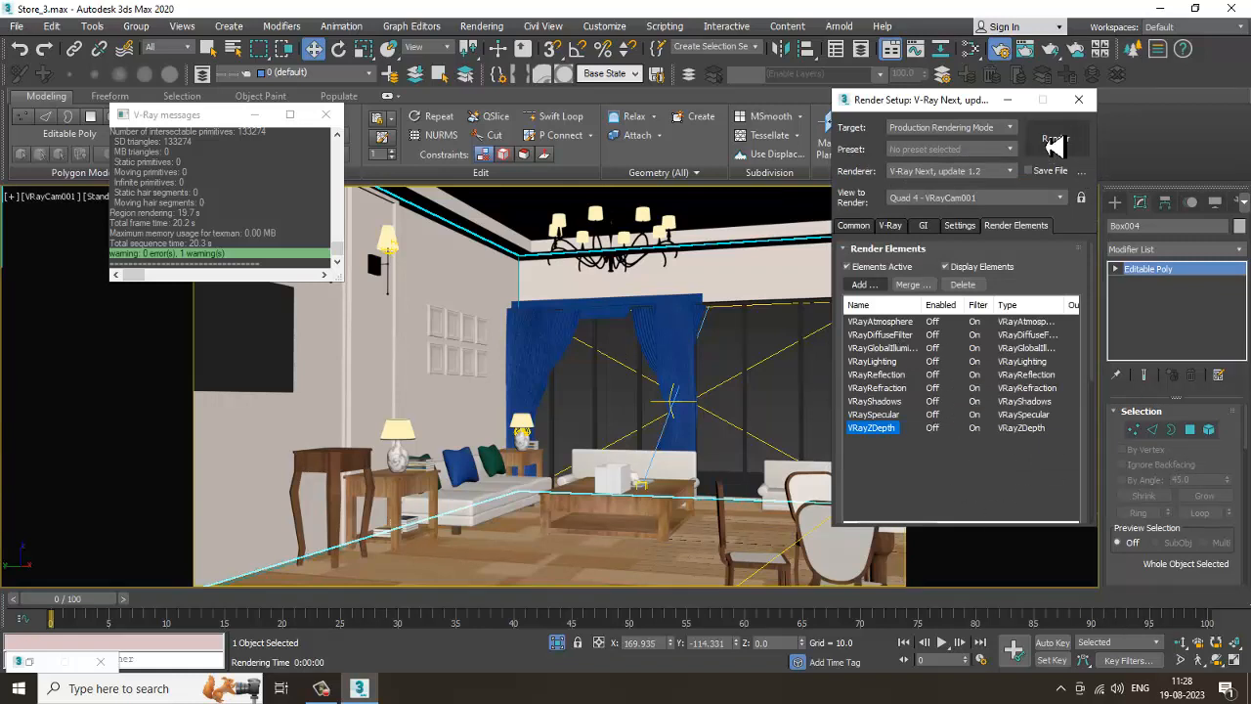
# Step: Save the scene as a new file named Store_4 in the Store folder
pyautogui.click(12, 29)
pyautogui.click(80, 167)
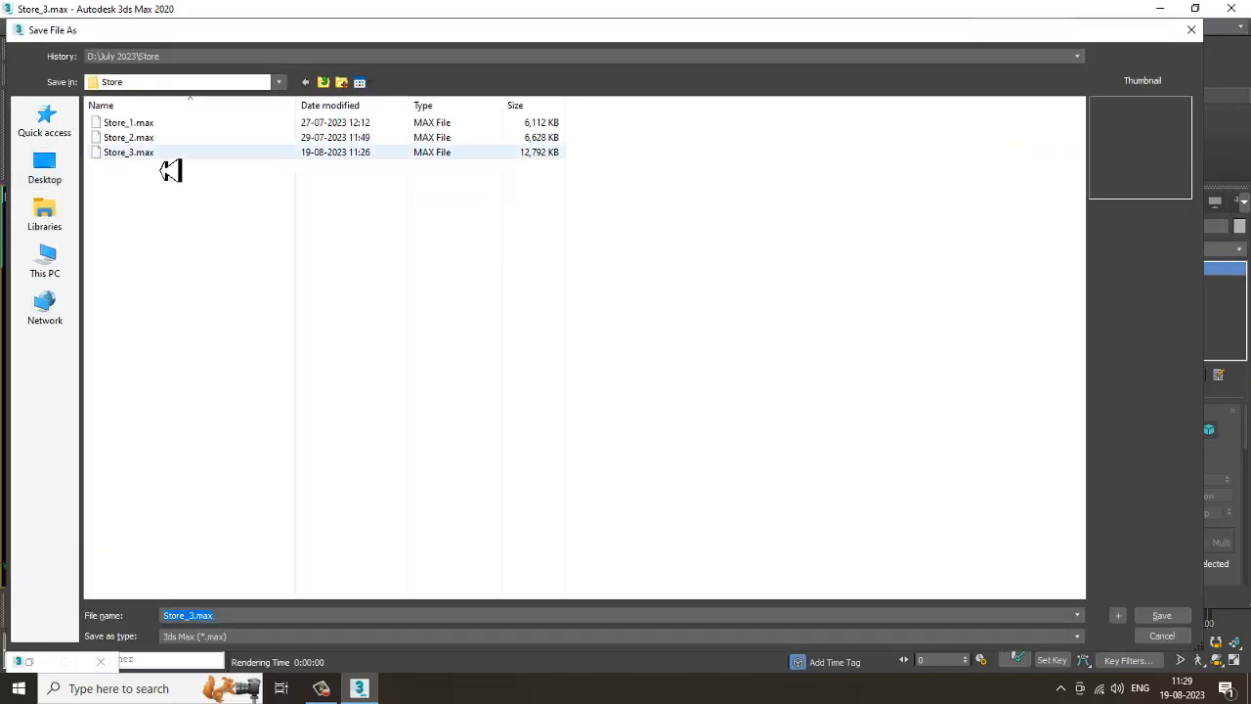
pyautogui.click(159, 154)
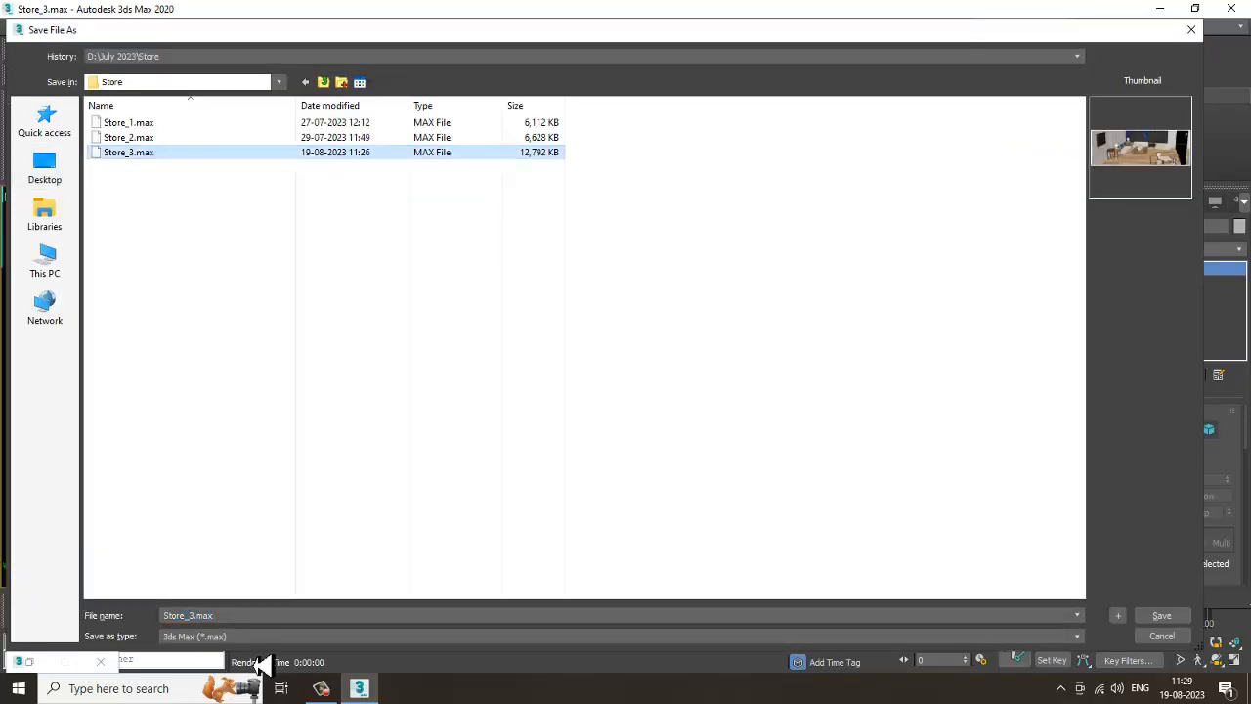
pyautogui.moveTo(284, 617); pyautogui.dragTo(198, 630)
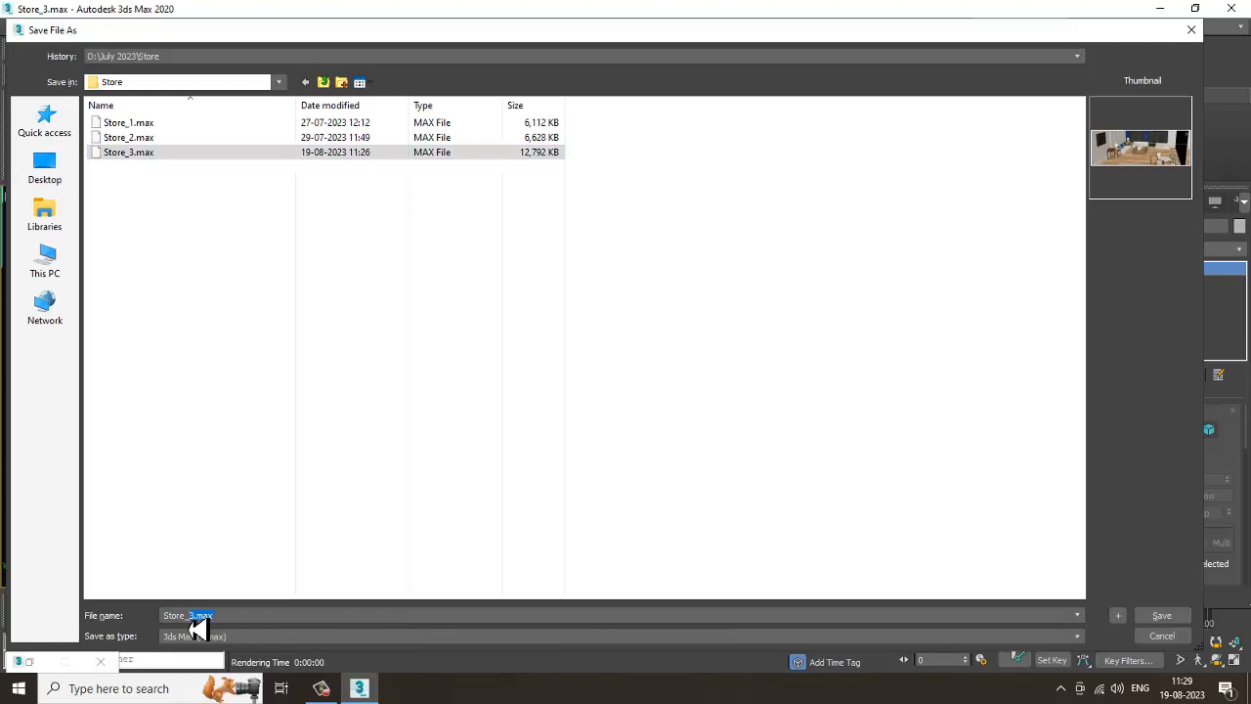
pyautogui.write('4')
pyautogui.press('Return')
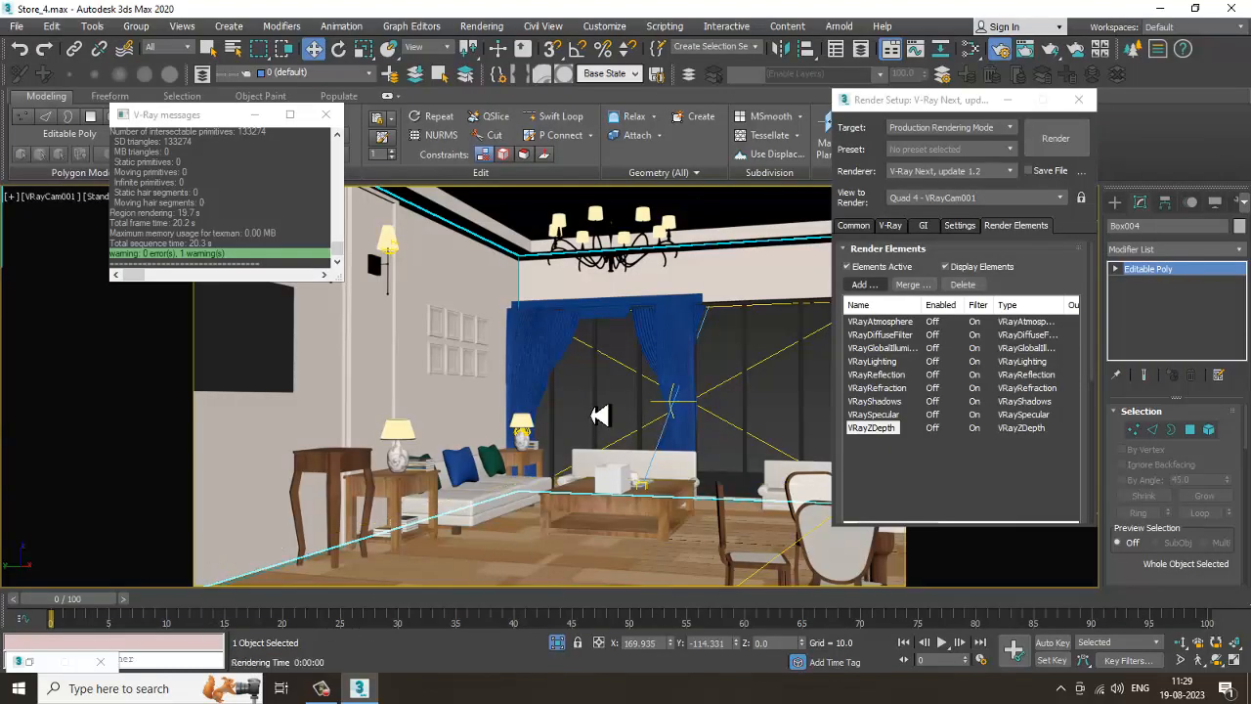
# Step: Select every object in the scene, create a VRayLightMtl in the Slate Material Editor and display its parameters
pyautogui.hotkey('ctrl', 'a')
pyautogui.press('m')
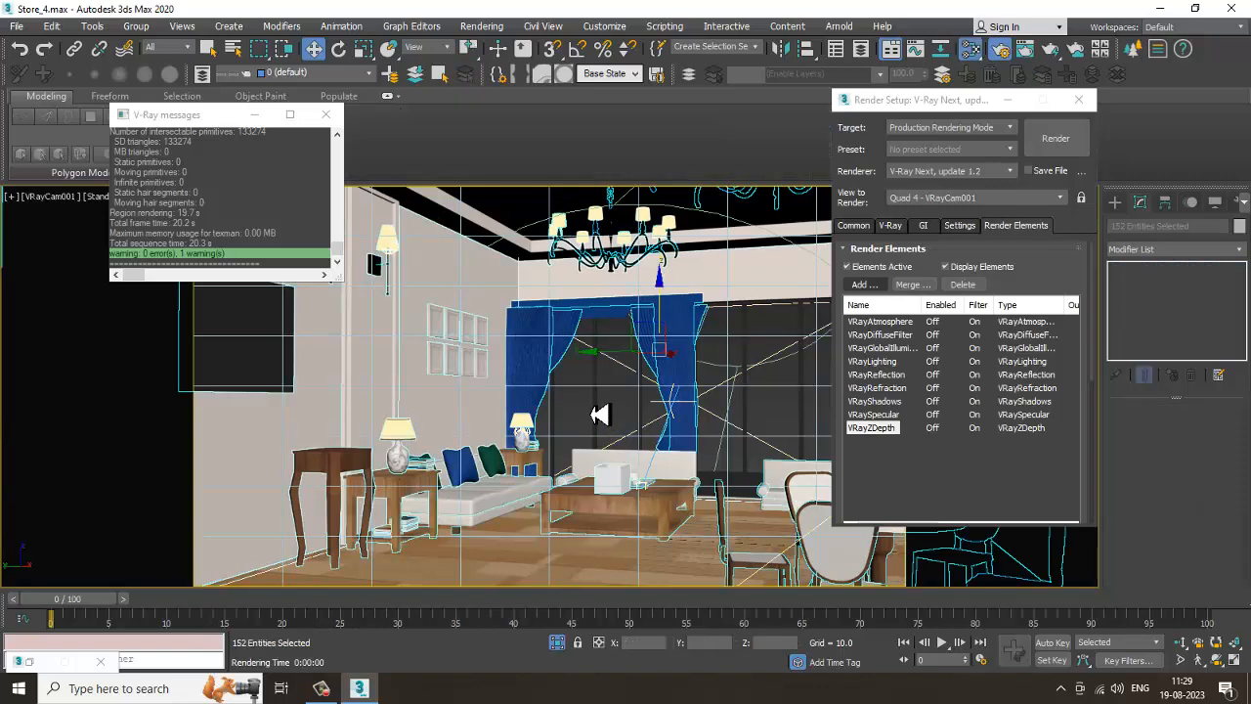
pyautogui.moveTo(735, 302); pyautogui.dragTo(594, 2)
pyautogui.click(1194, 7)
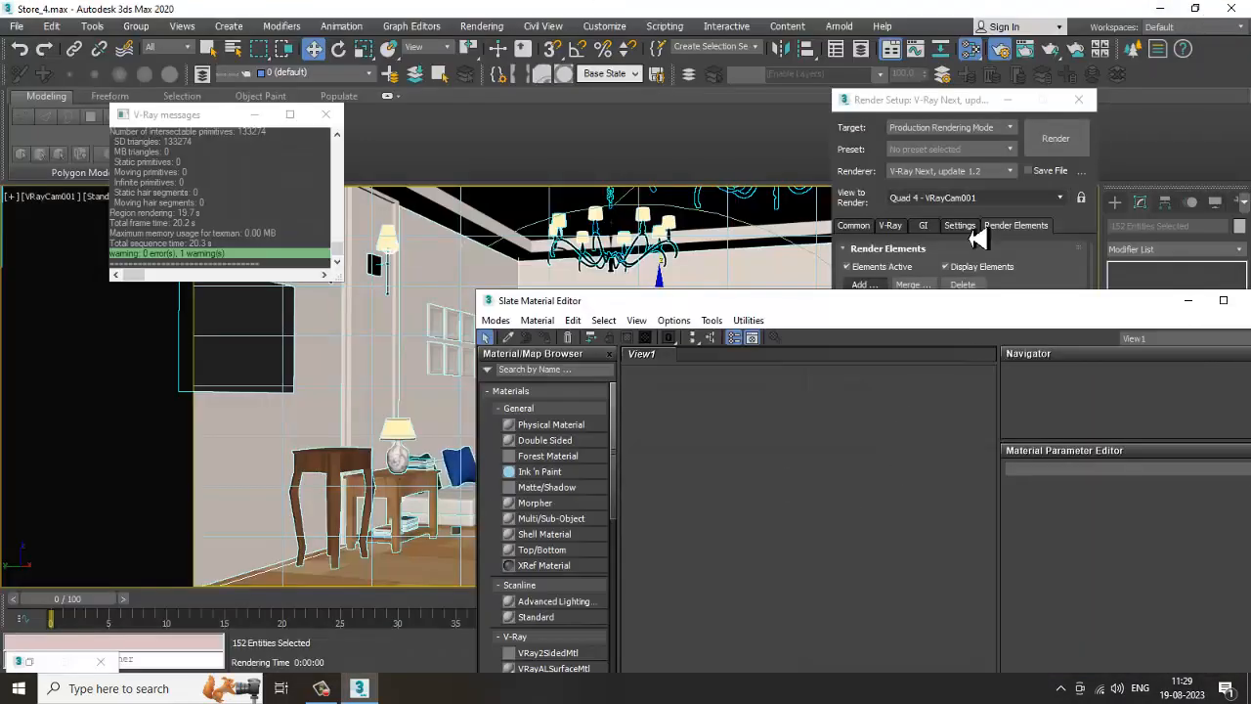
pyautogui.moveTo(656, 303); pyautogui.dragTo(580, 19)
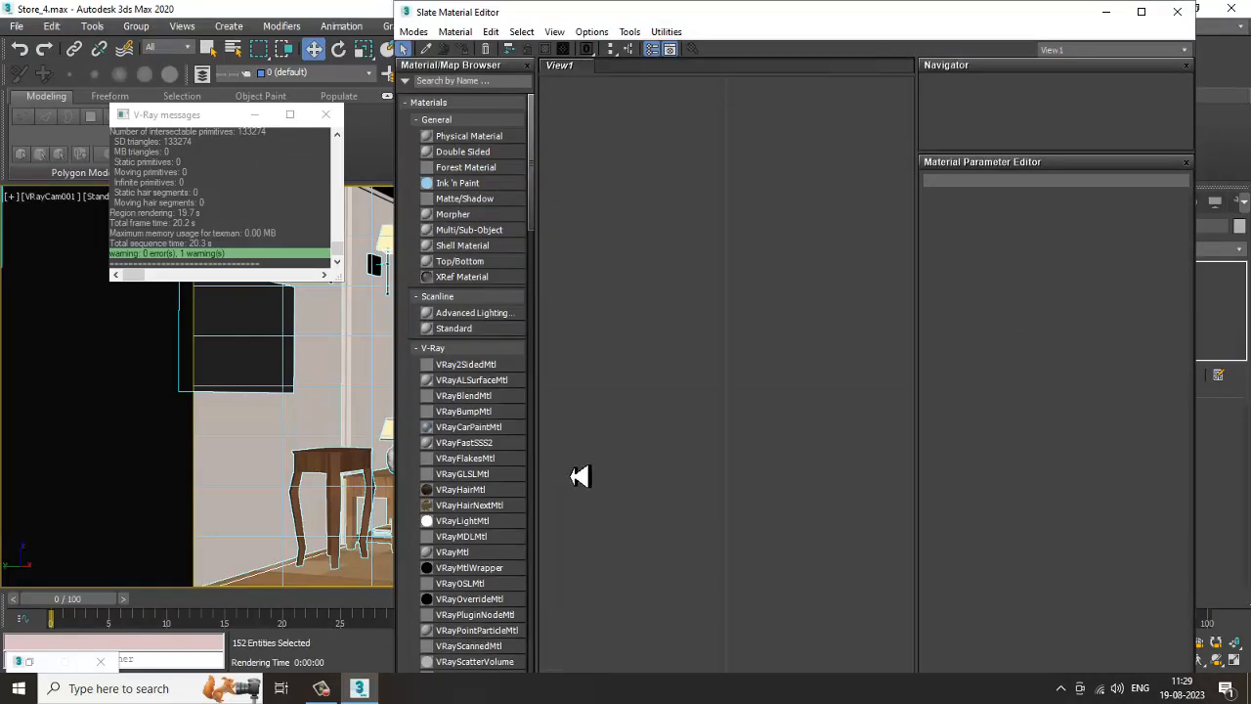
pyautogui.click(467, 520)
pyautogui.moveTo(778, 173); pyautogui.dragTo(778, 167)
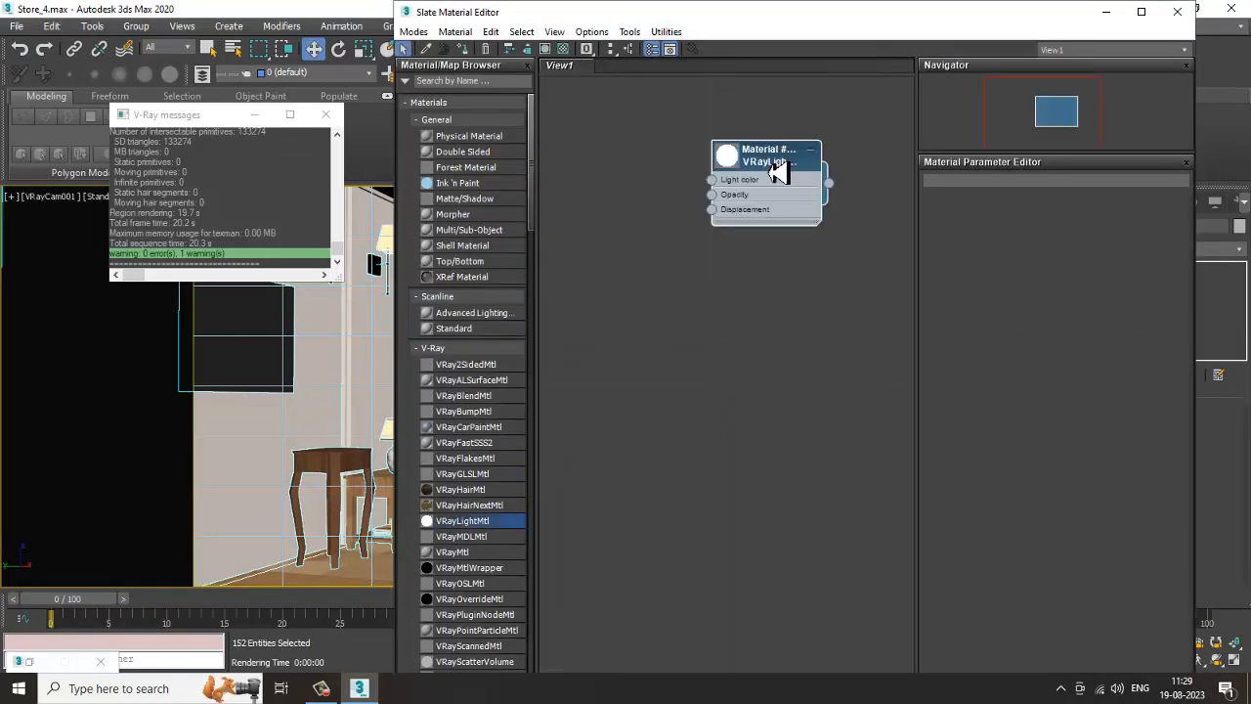
pyautogui.doubleClick(779, 167)
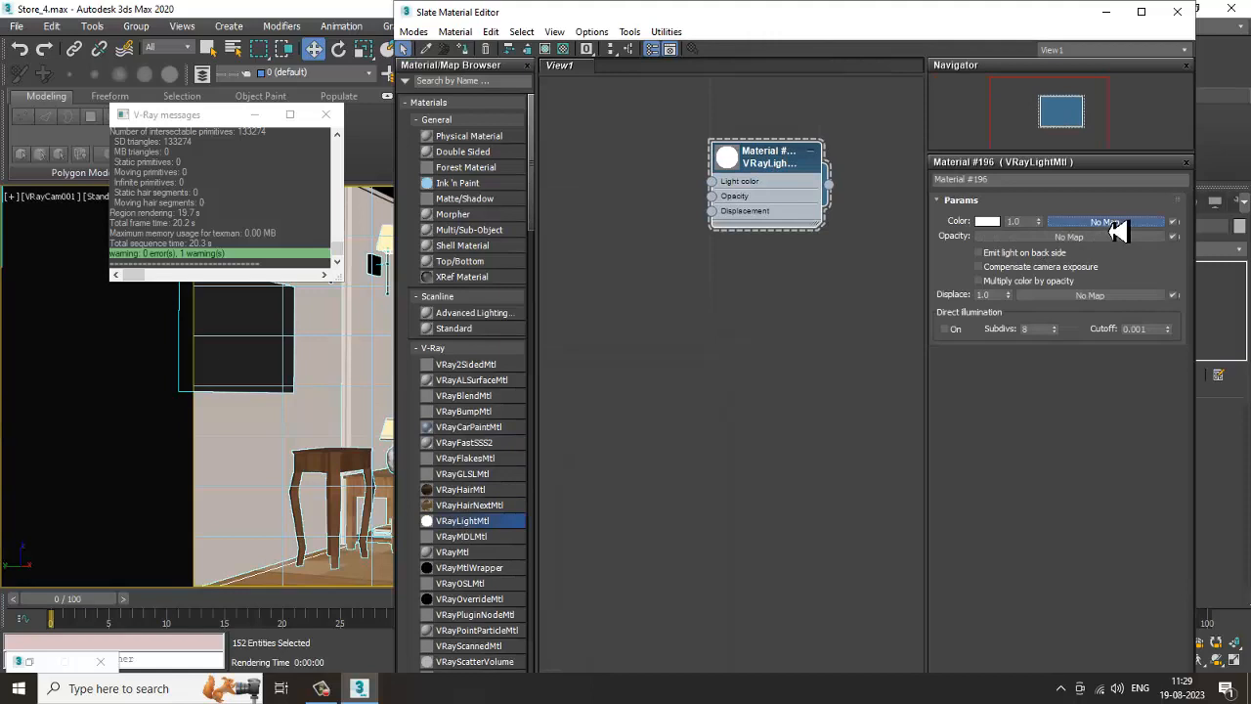
# Step: Assign a VRayDirt map to the light material's color slot
pyautogui.click(1112, 224)
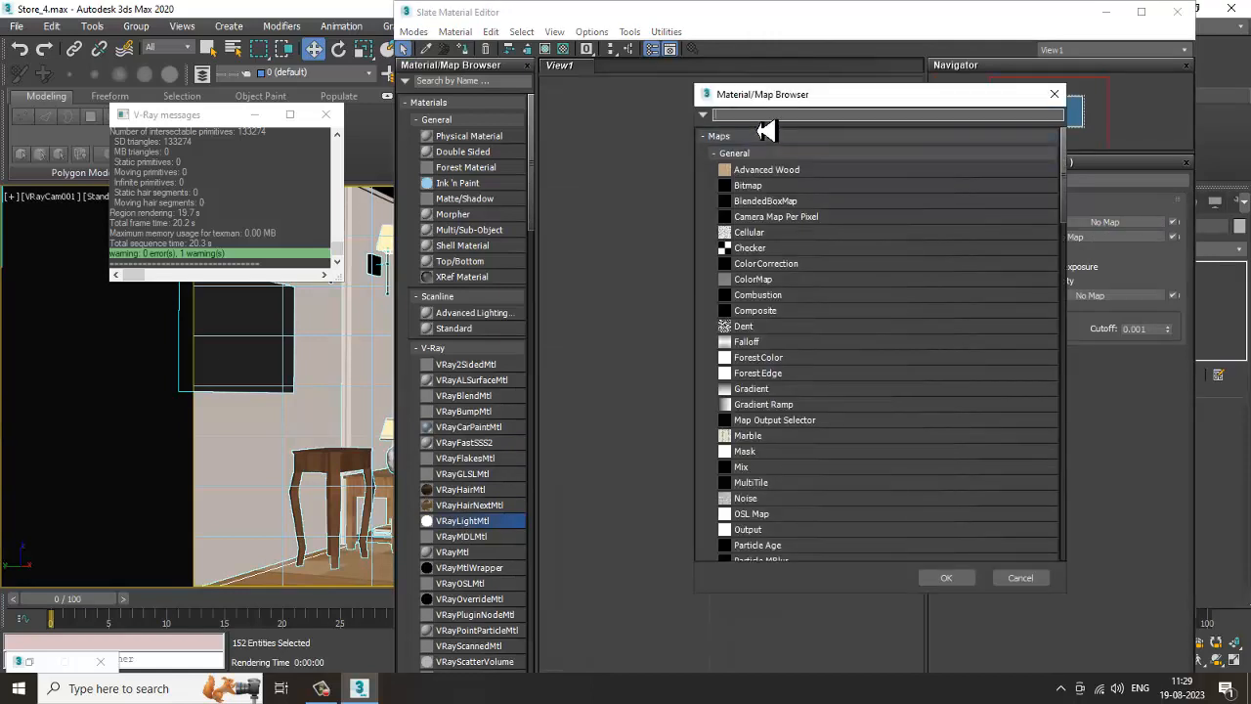
pyautogui.write('Vray')
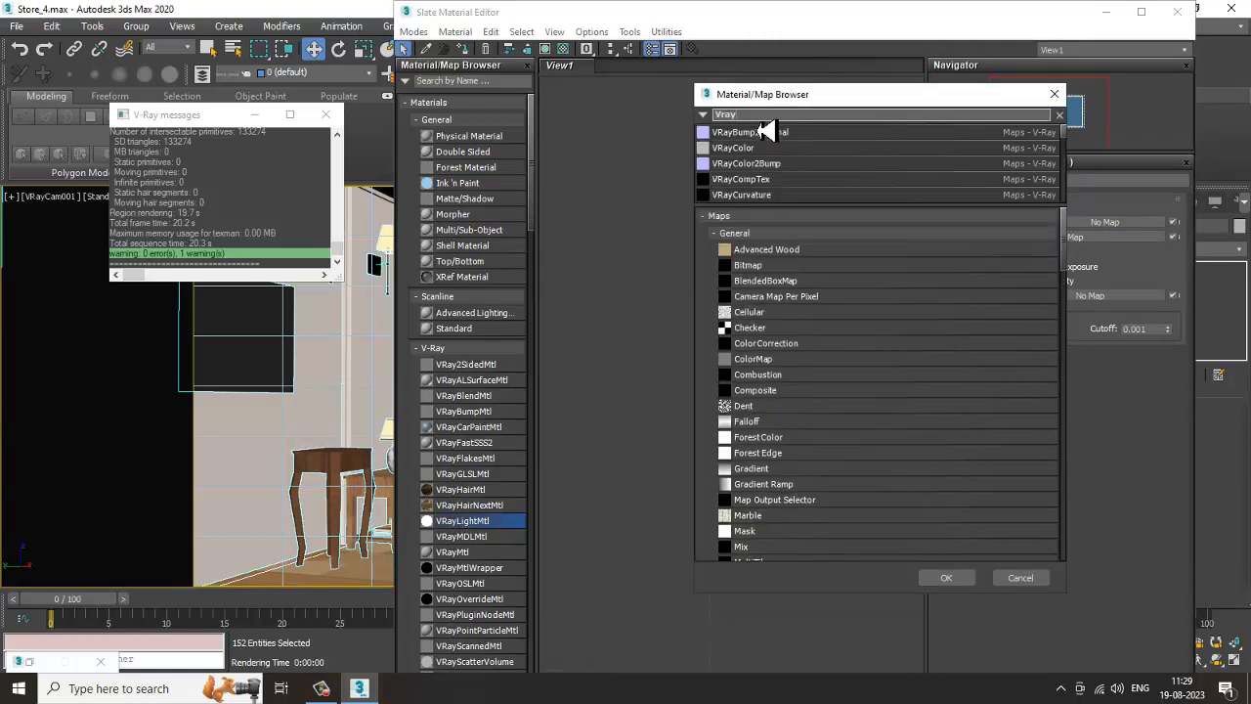
pyautogui.write('dirt')
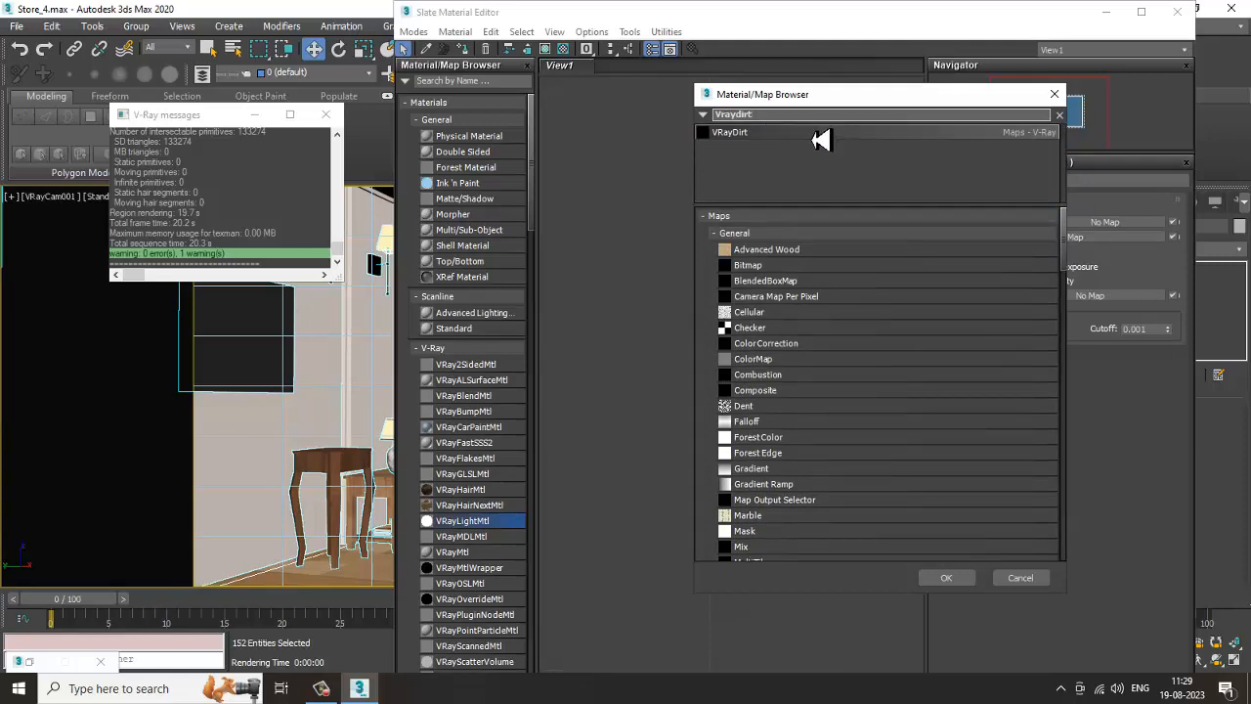
pyautogui.doubleClick(765, 132)
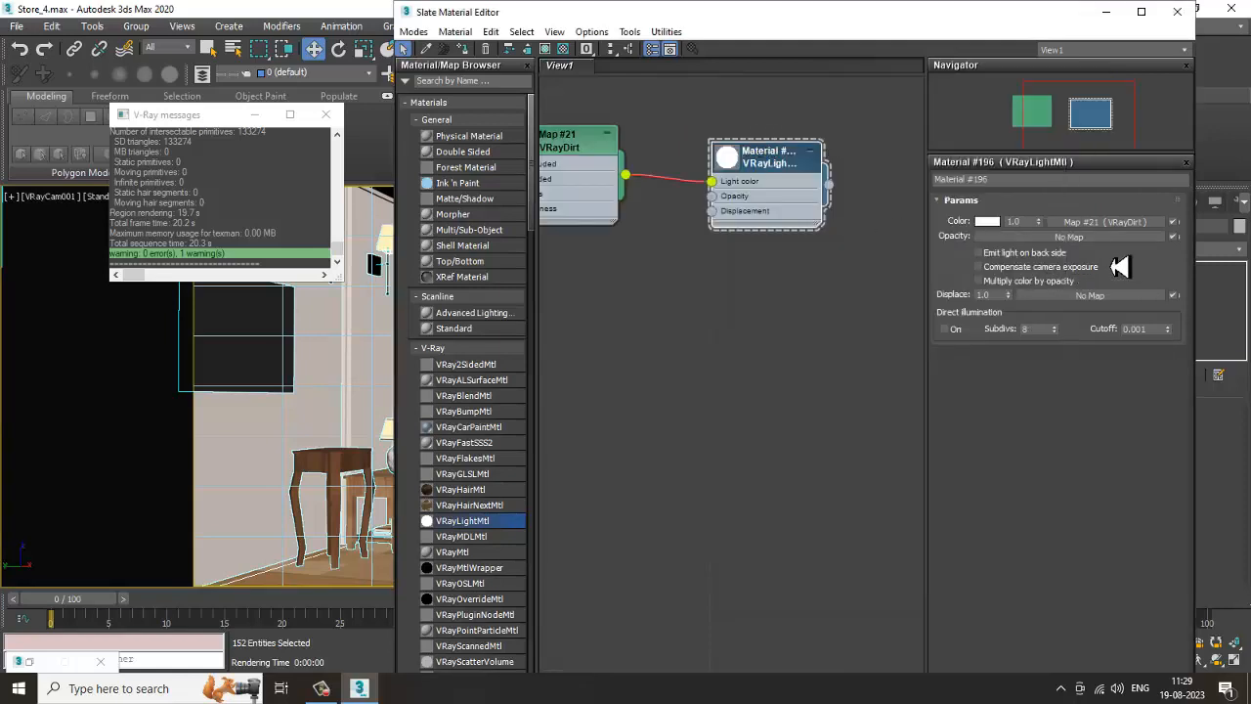
# Step: Set the VRayDirt map's radius to 512 and assign the light material to all selected objects
pyautogui.click(1114, 222)
pyautogui.moveTo(1148, 226); pyautogui.dragTo(1074, 238)
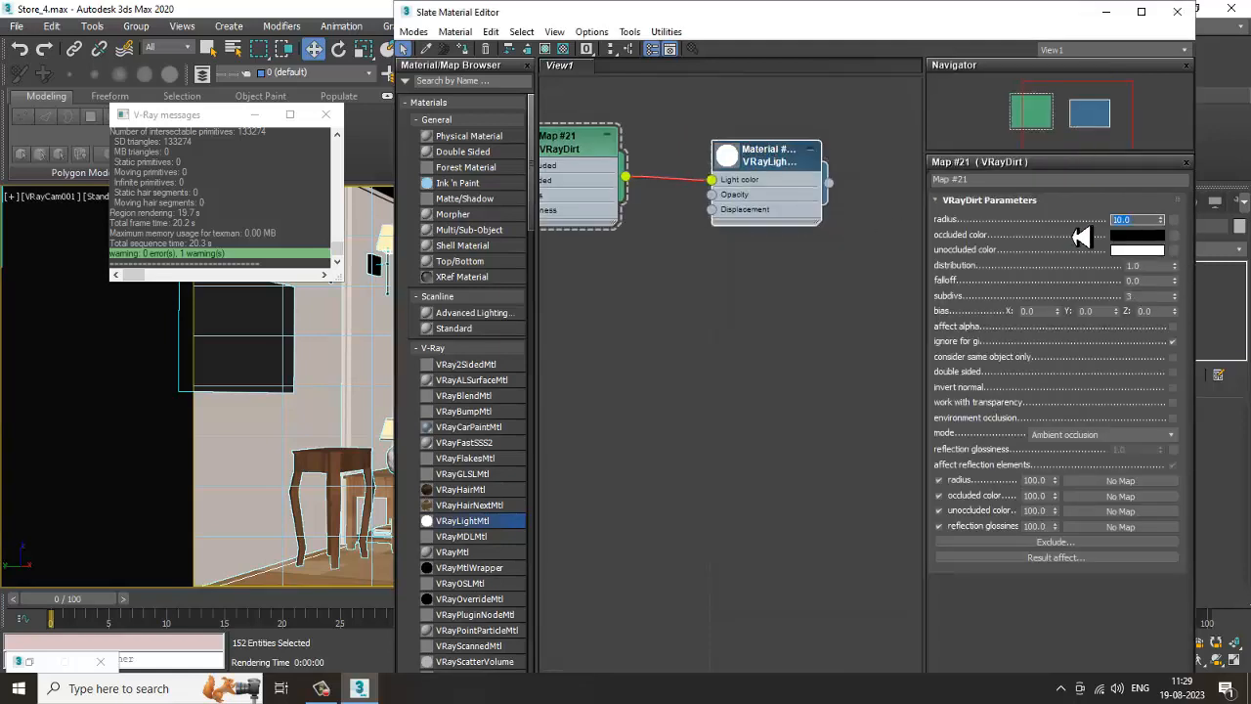
pyautogui.write('512')
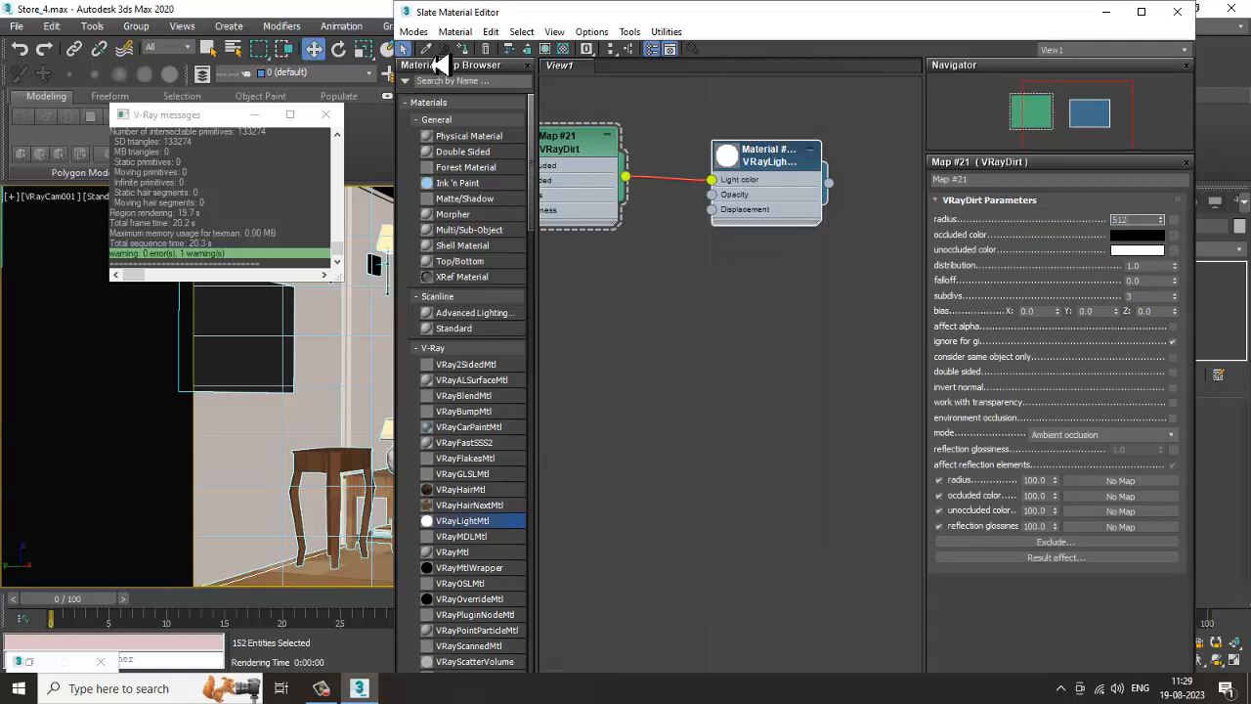
pyautogui.click(463, 53)
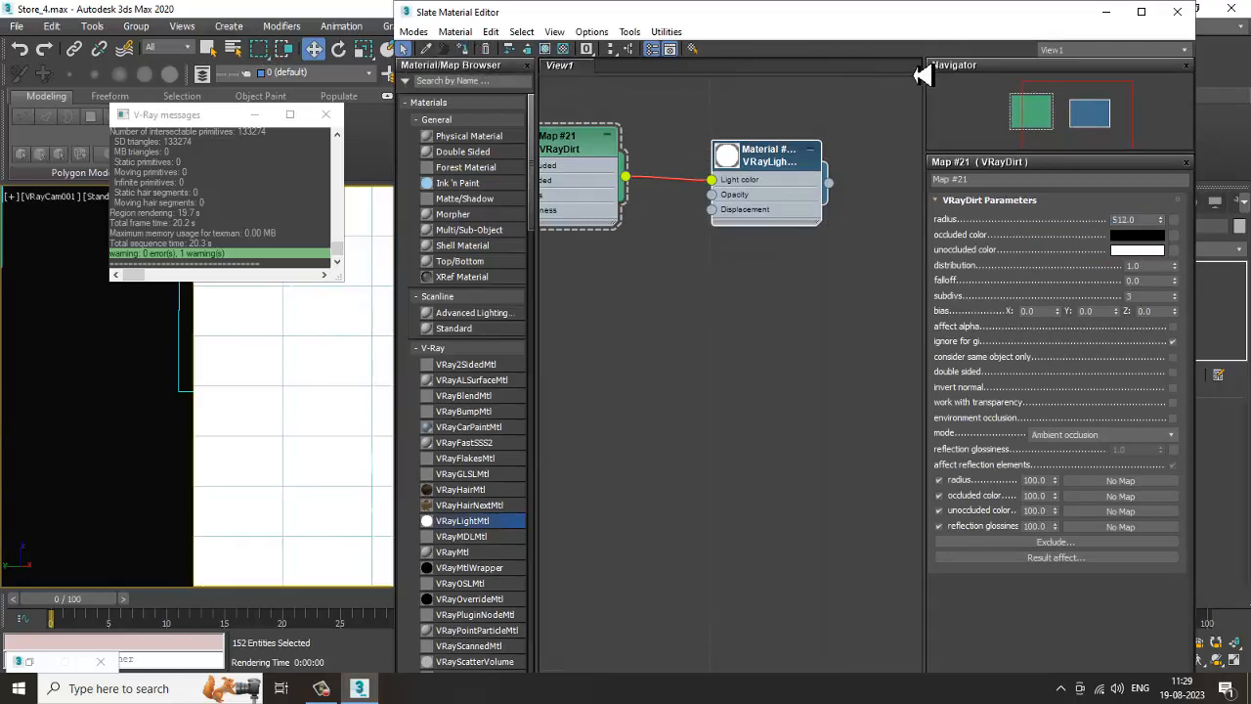
# Step: Minimize the Slate Material Editor and start an ambient occlusion render from VRayCam001
pyautogui.click(1105, 11)
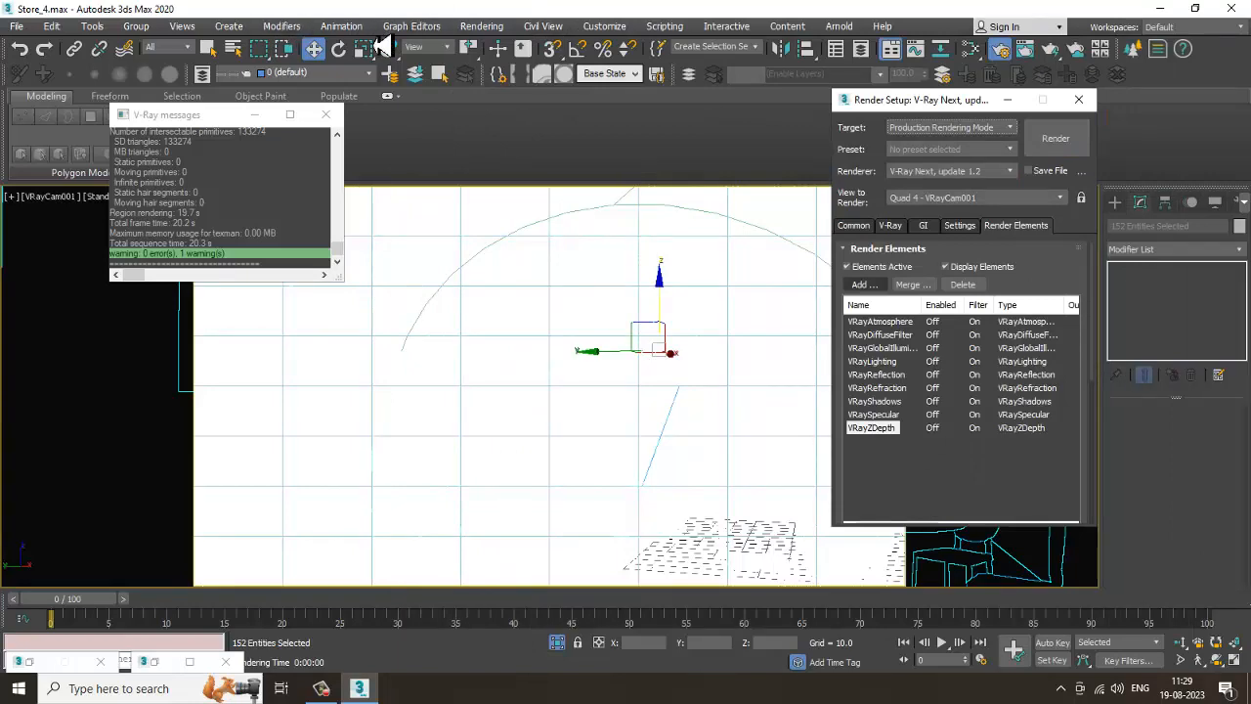
pyautogui.click(481, 27)
pyautogui.click(500, 70)
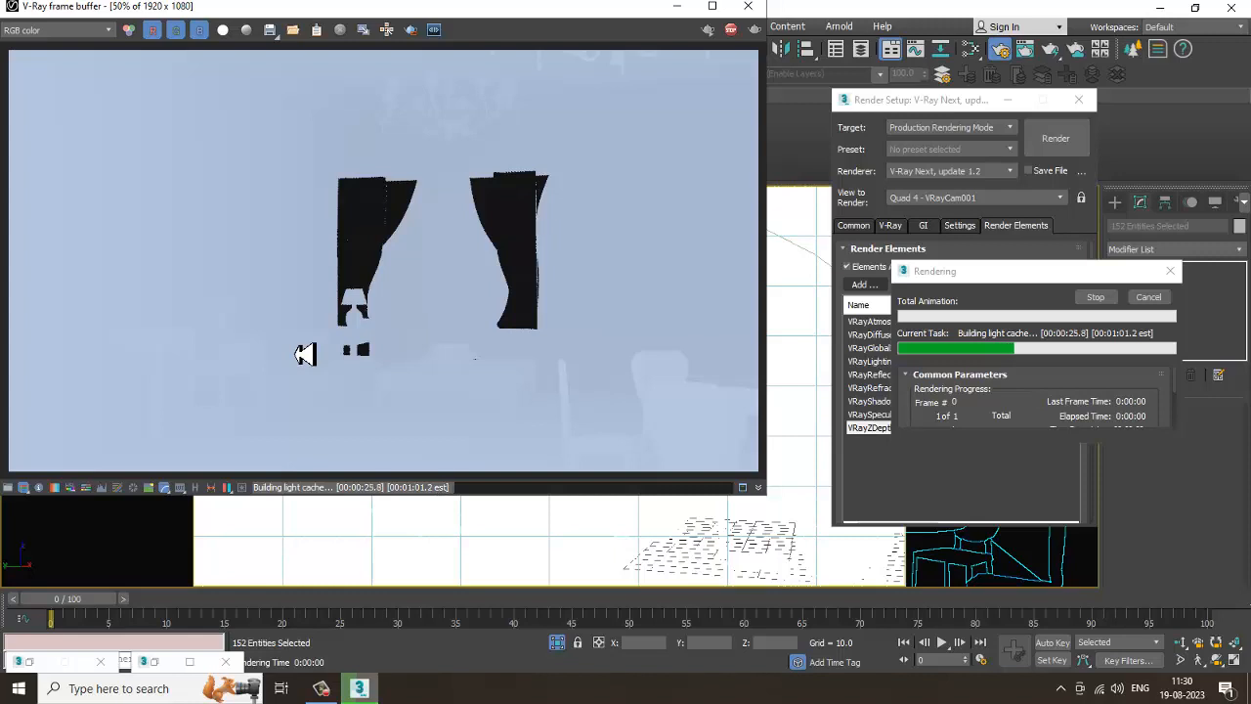
# Step: View the VRayAtmosphere channel in the frame buffer, and return to the RGB color channel
pyautogui.click(58, 31)
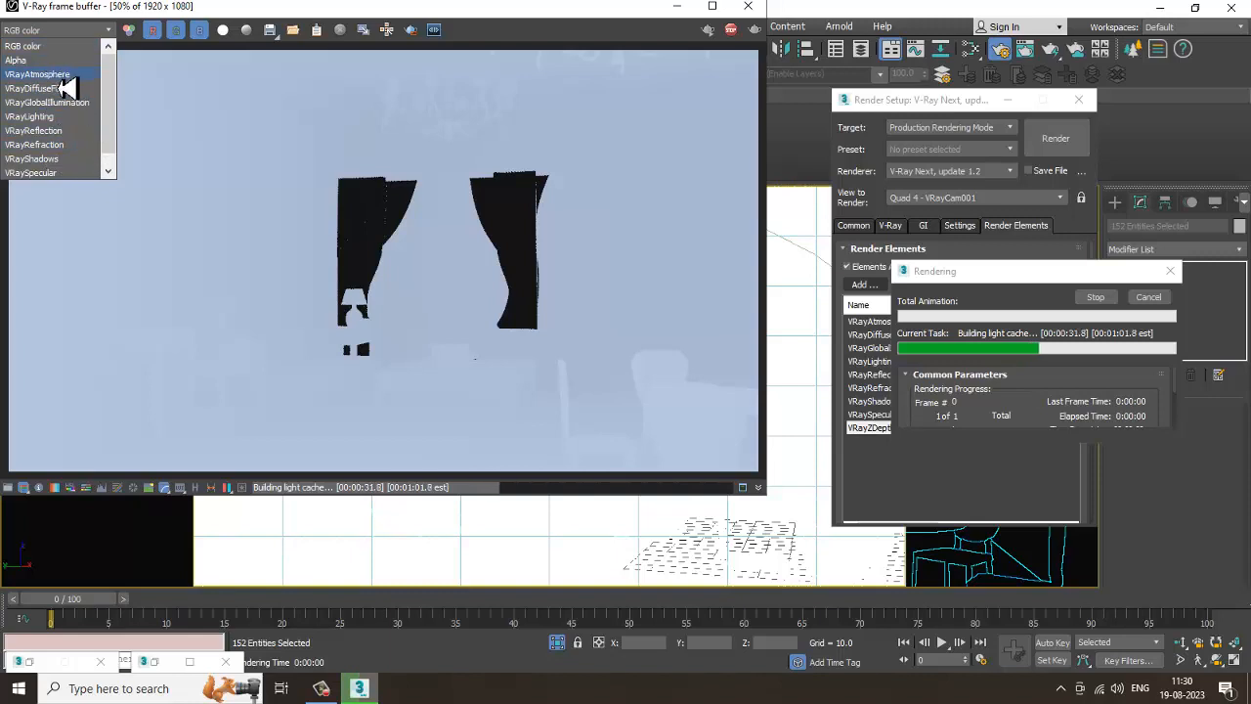
pyautogui.click(61, 76)
pyautogui.click(59, 30)
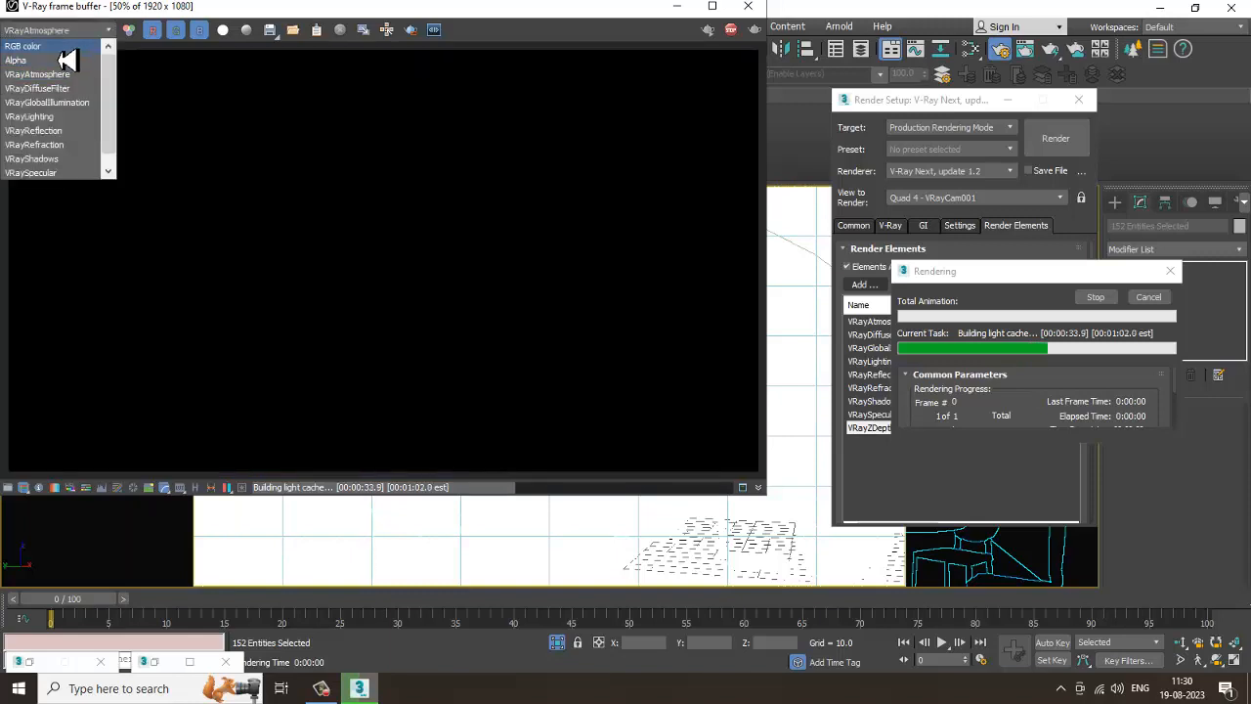
pyautogui.click(39, 46)
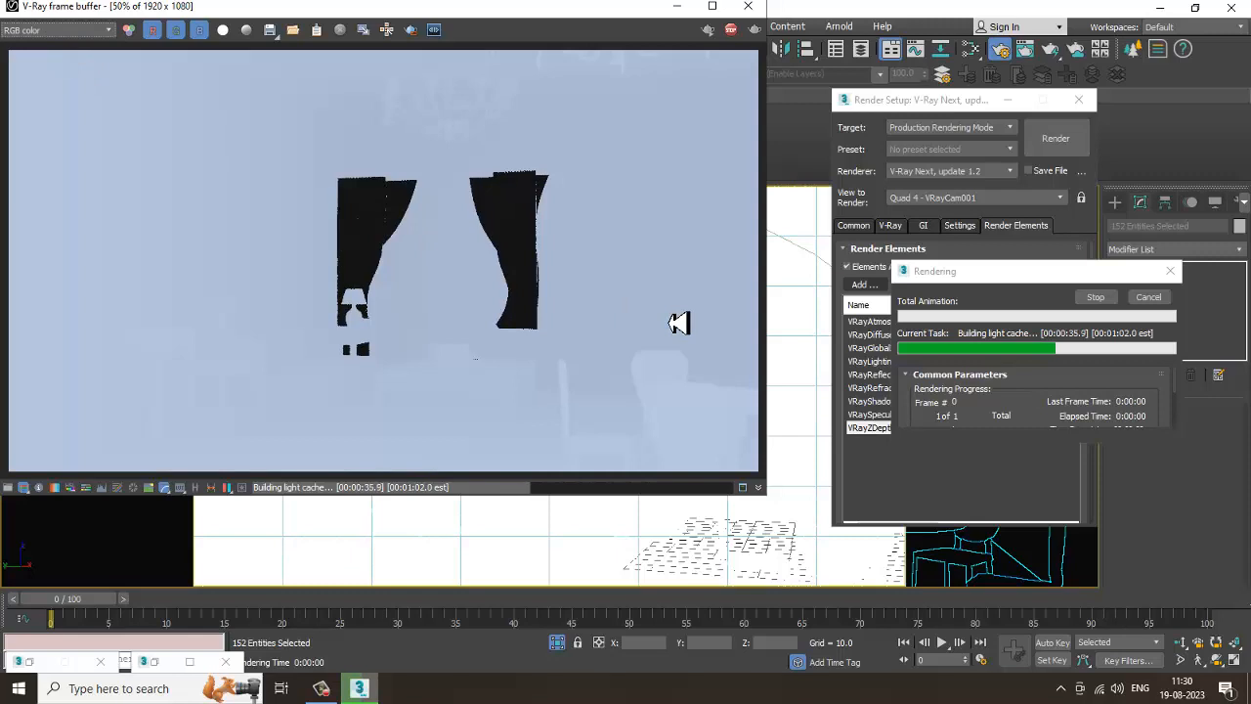